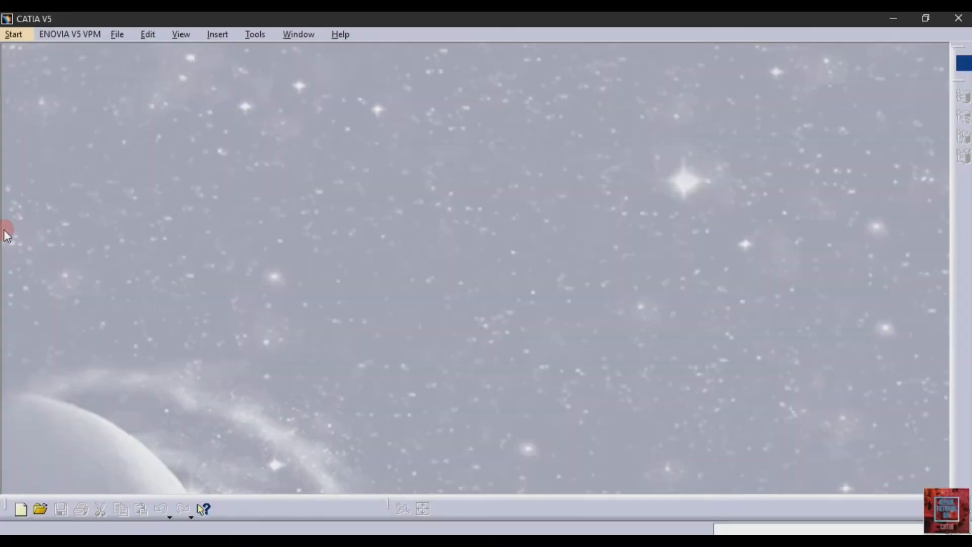
# Step: Create a new Part Design part, keeping the default name Part1
pyautogui.click(14, 34)
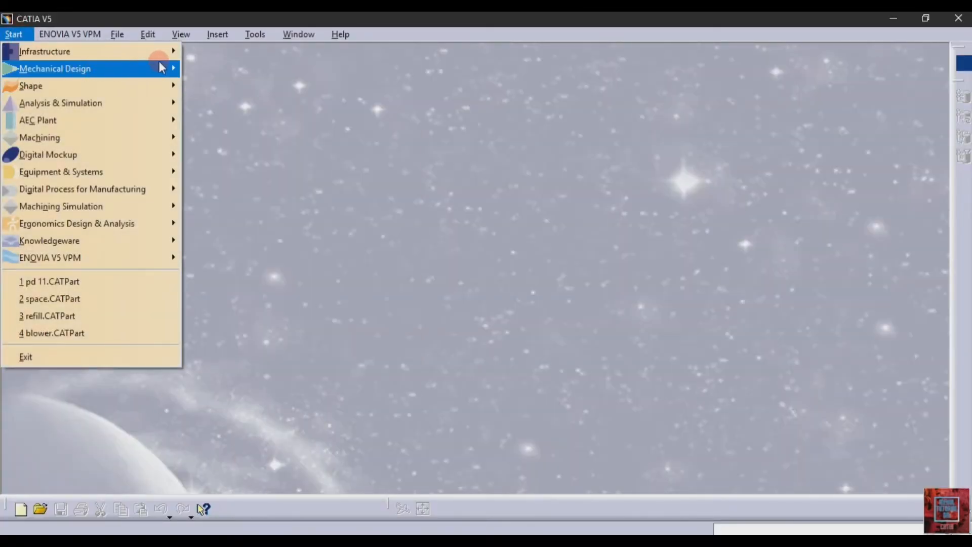
pyautogui.moveTo(152, 69)
pyautogui.click(221, 69)
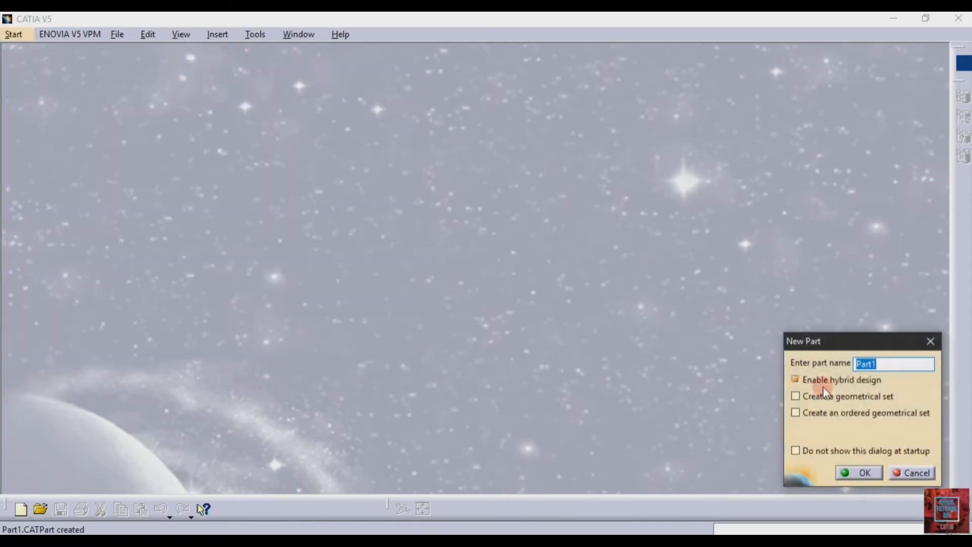
pyautogui.click(859, 474)
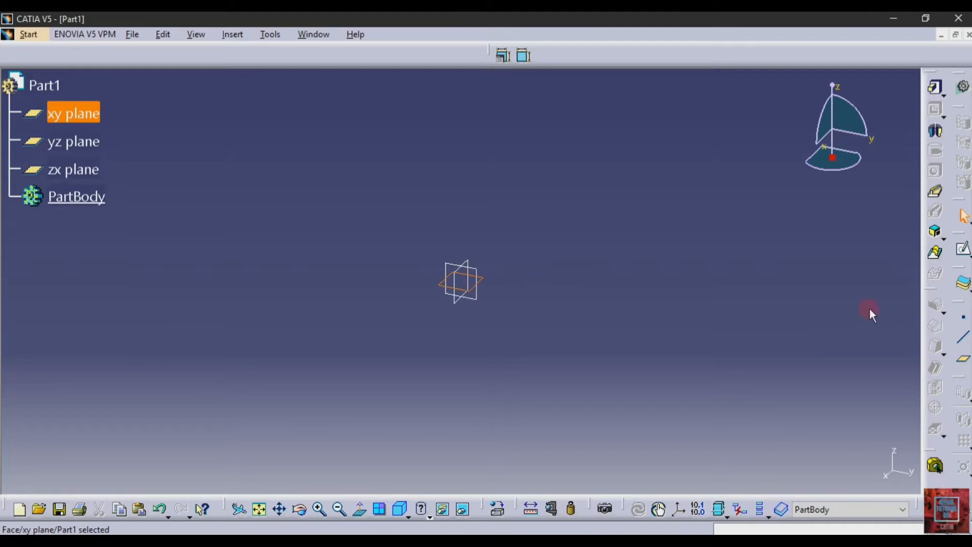
# Step: Sketch a circle of diameter 60 centred on the origin of the xy plane, then exit the sketch
pyautogui.click(963, 248)
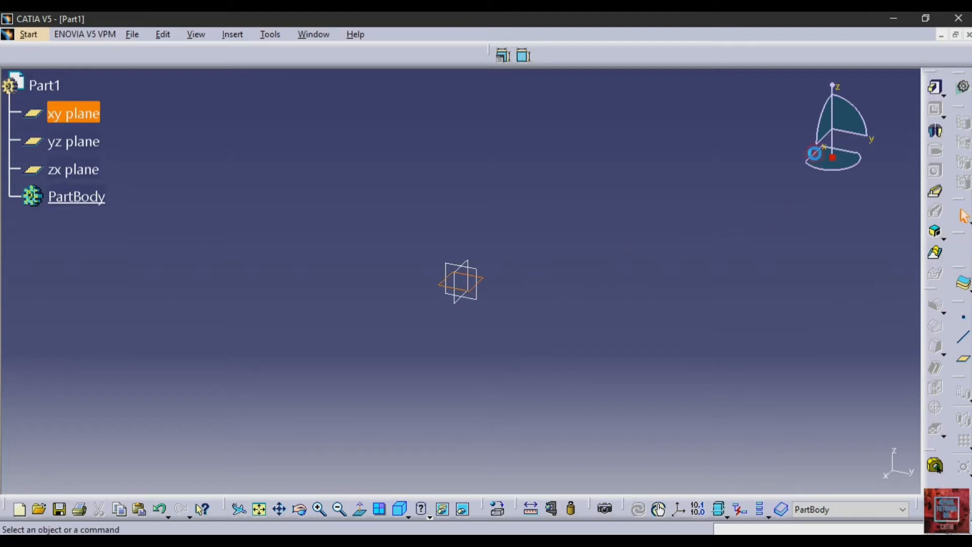
pyautogui.click(934, 136)
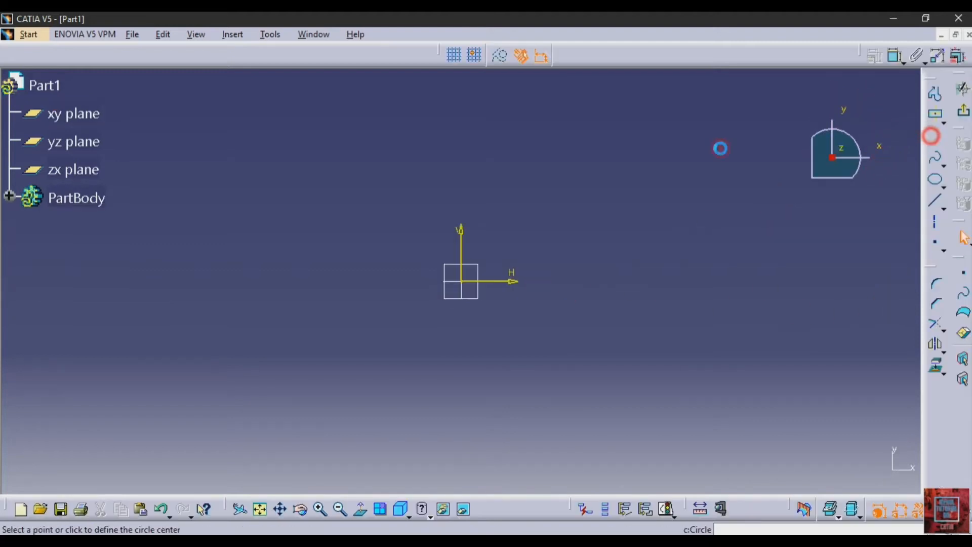
pyautogui.click(461, 281)
pyautogui.click(510, 343)
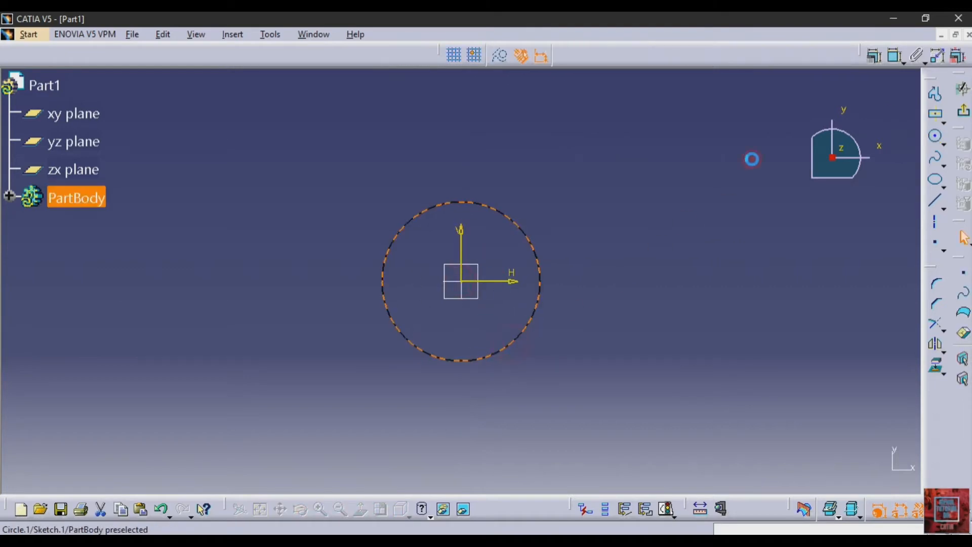
pyautogui.click(893, 56)
pyautogui.click(614, 202)
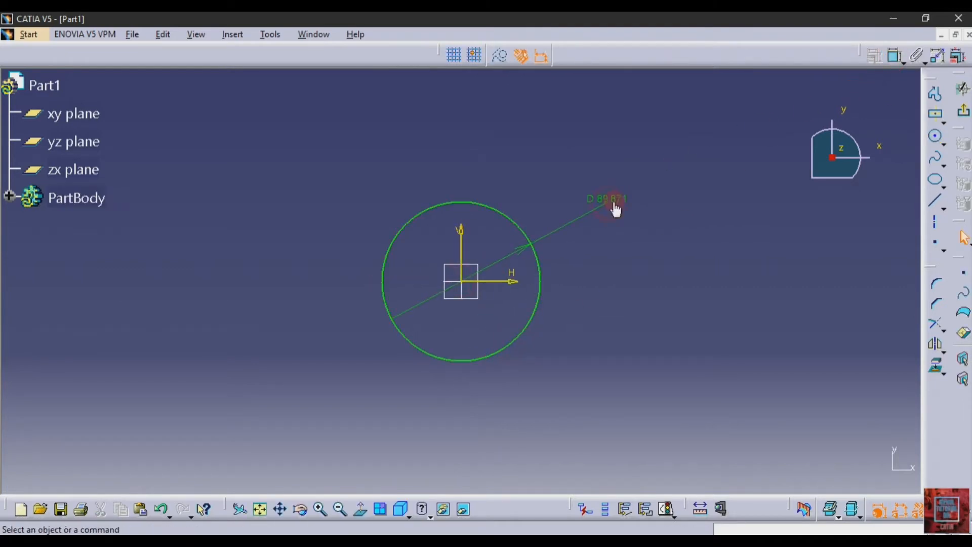
pyautogui.doubleClick(620, 195)
pyautogui.write('60')
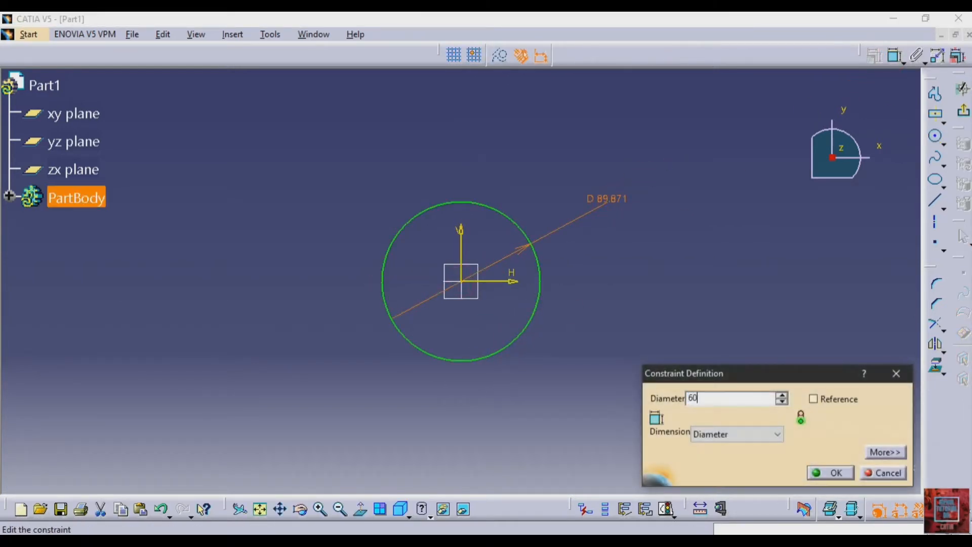
pyautogui.press('Return')
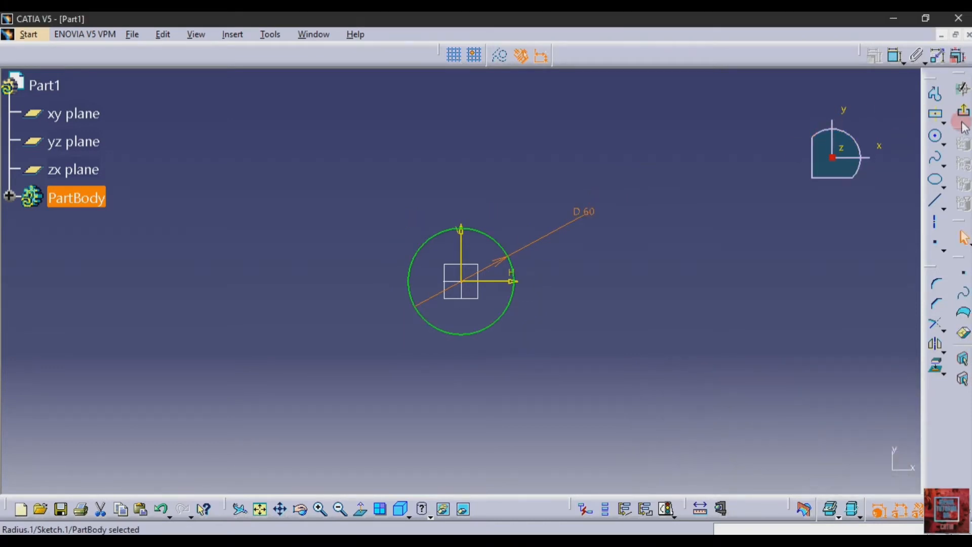
pyautogui.click(962, 112)
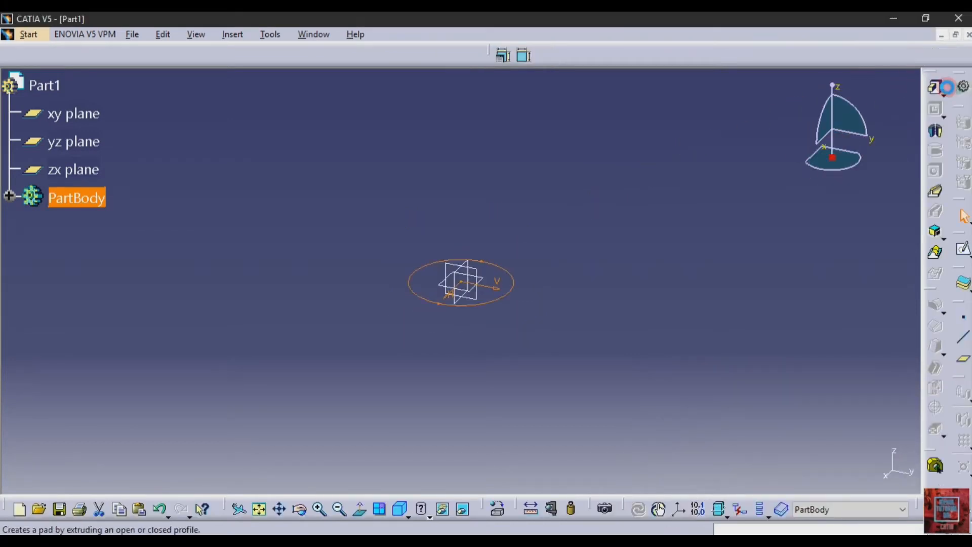
# Step: Pad the circle 15 mm with mirrored extent to form the hub cylinder
pyautogui.click(935, 88)
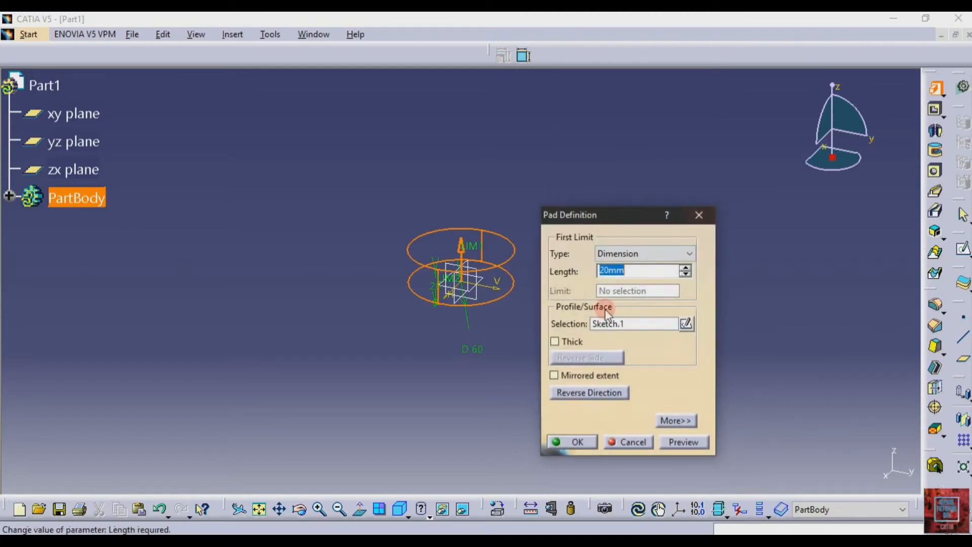
pyautogui.click(554, 374)
pyautogui.click(642, 266)
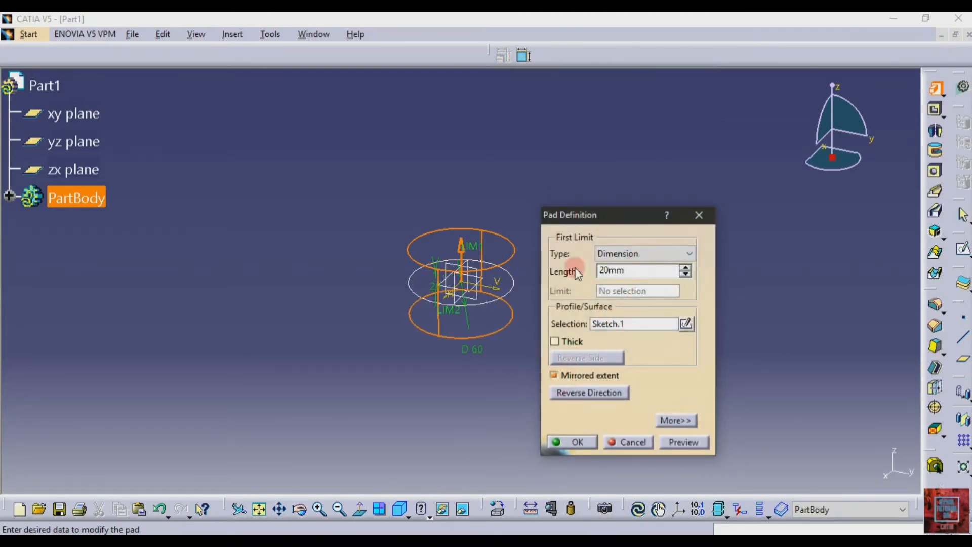
pyautogui.doubleClick(642, 269)
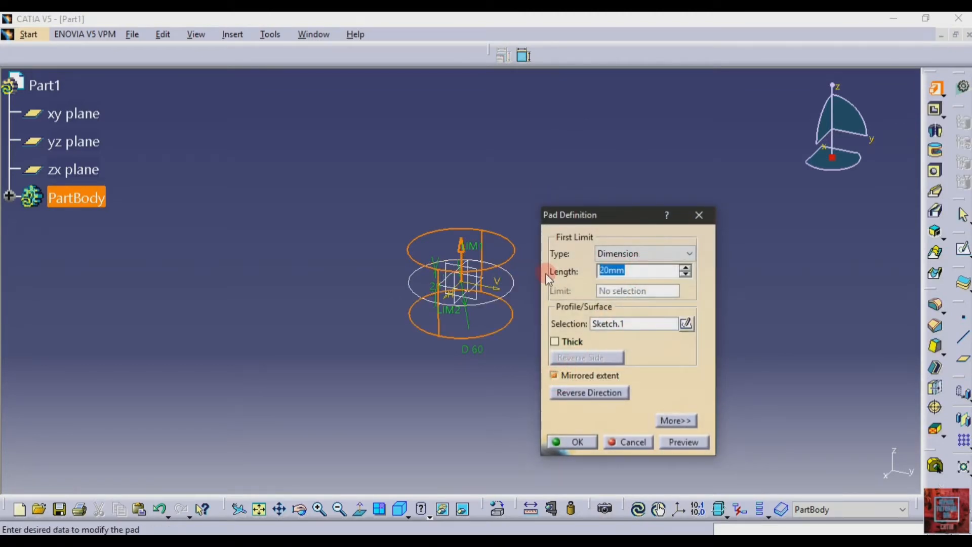
pyautogui.write('15')
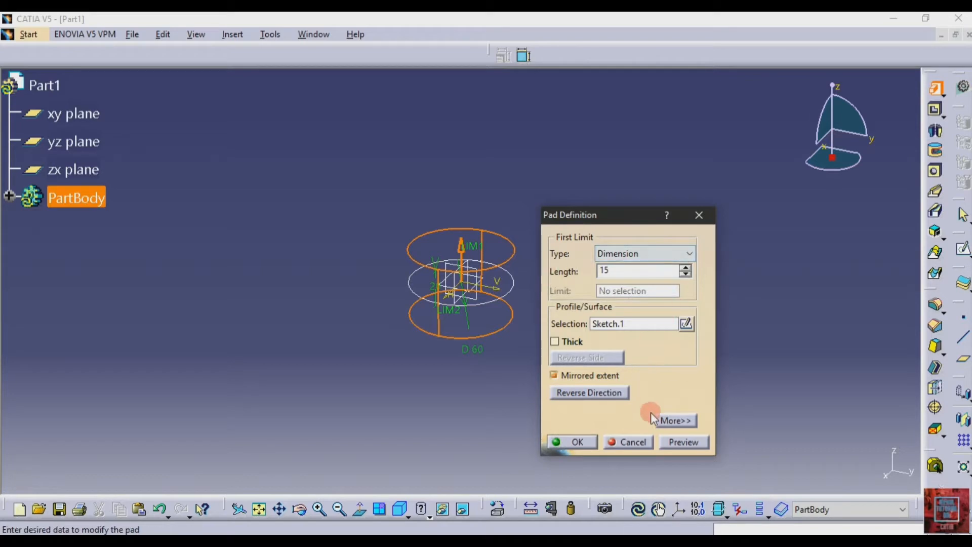
pyautogui.click(683, 442)
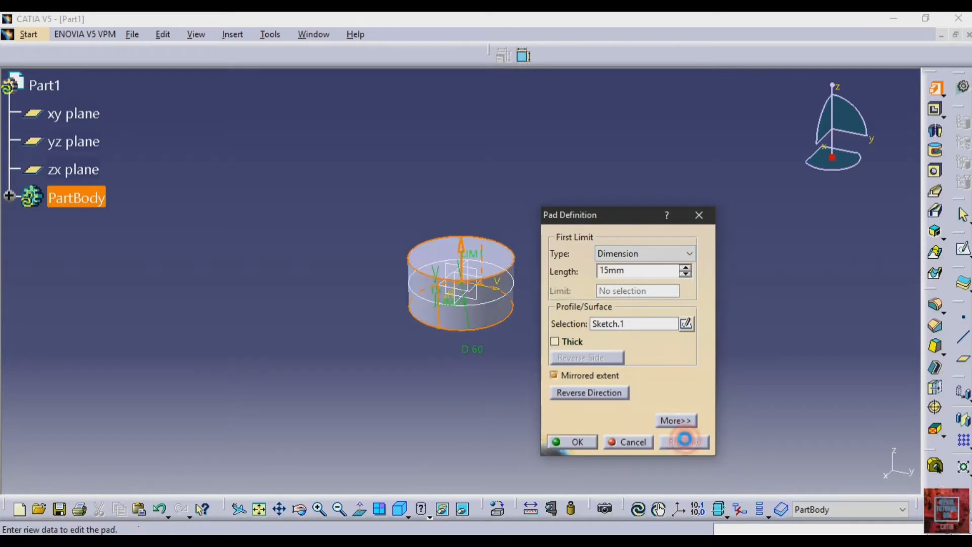
pyautogui.click(574, 445)
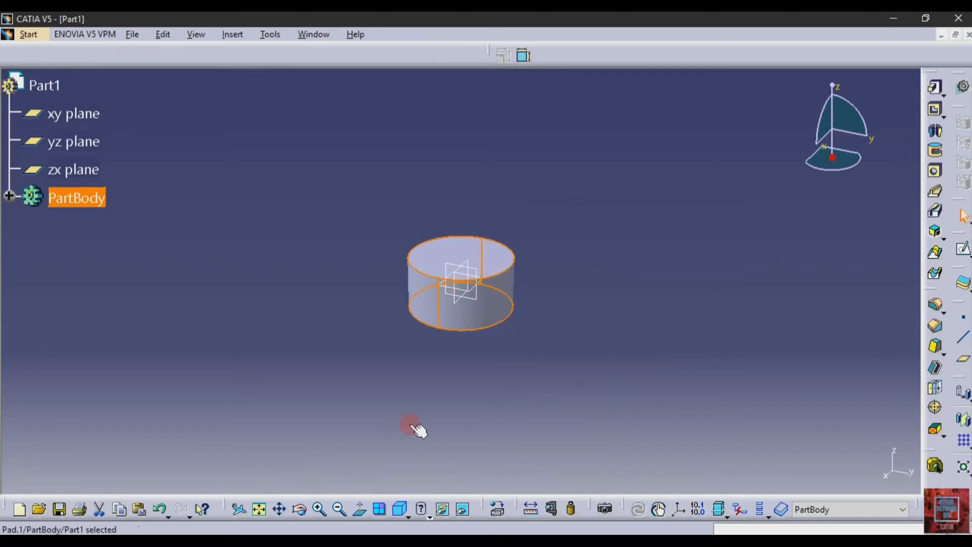
pyautogui.click(570, 223)
# Step: Start a sketch on the zx plane and project the cylinder's top edge as construction geometry
pyautogui.click(462, 262)
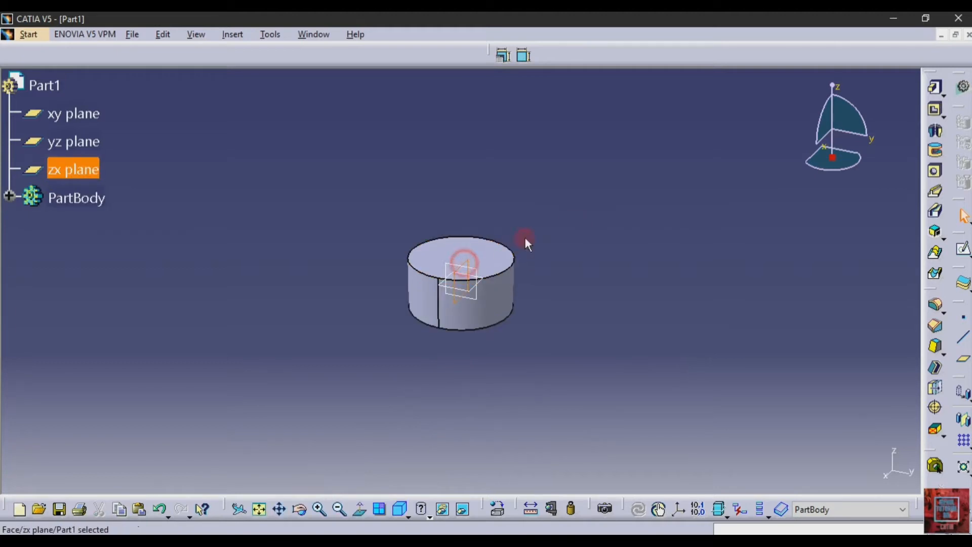
pyautogui.click(963, 248)
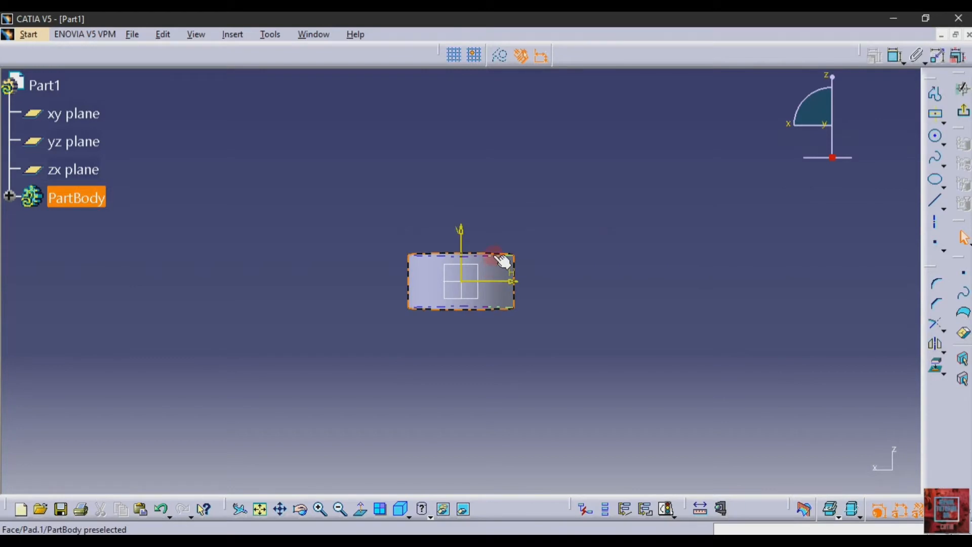
pyautogui.click(496, 254)
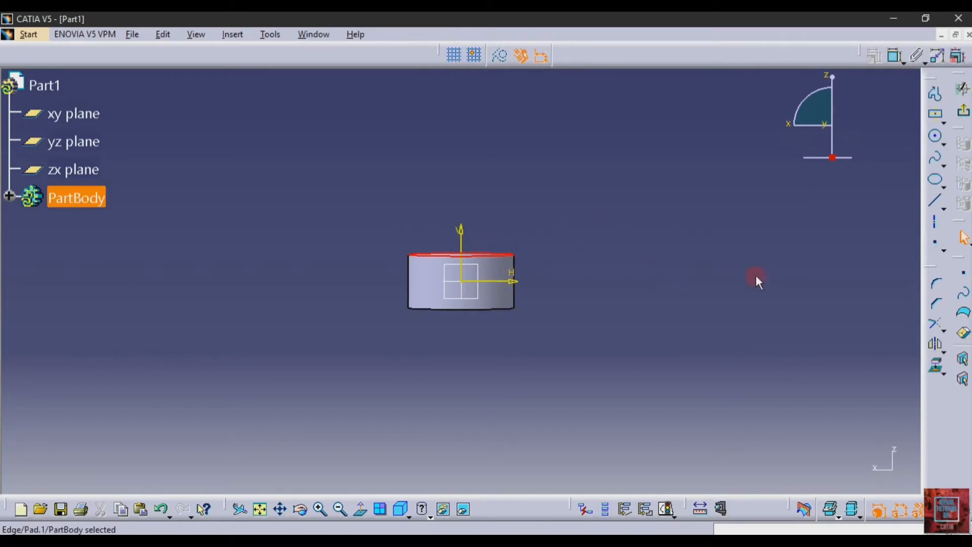
pyautogui.click(926, 371)
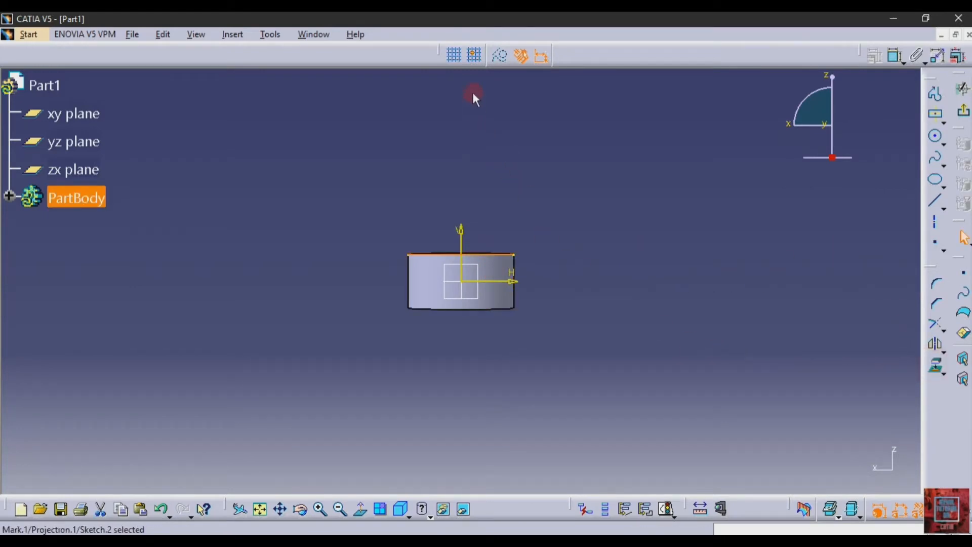
pyautogui.click(501, 58)
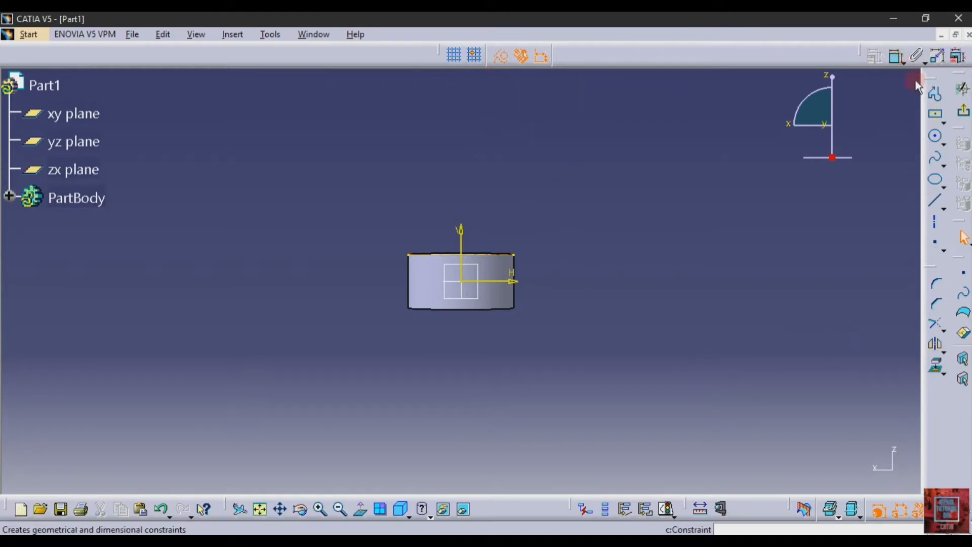
# Step: Draw a centred rectangle on the origin with its corner on the cylinder's top
pyautogui.click(937, 116)
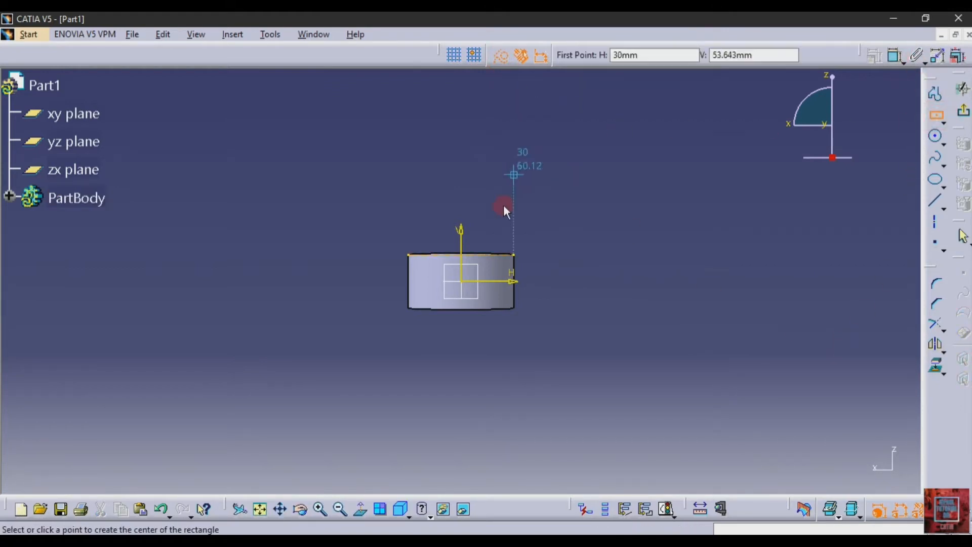
pyautogui.click(465, 282)
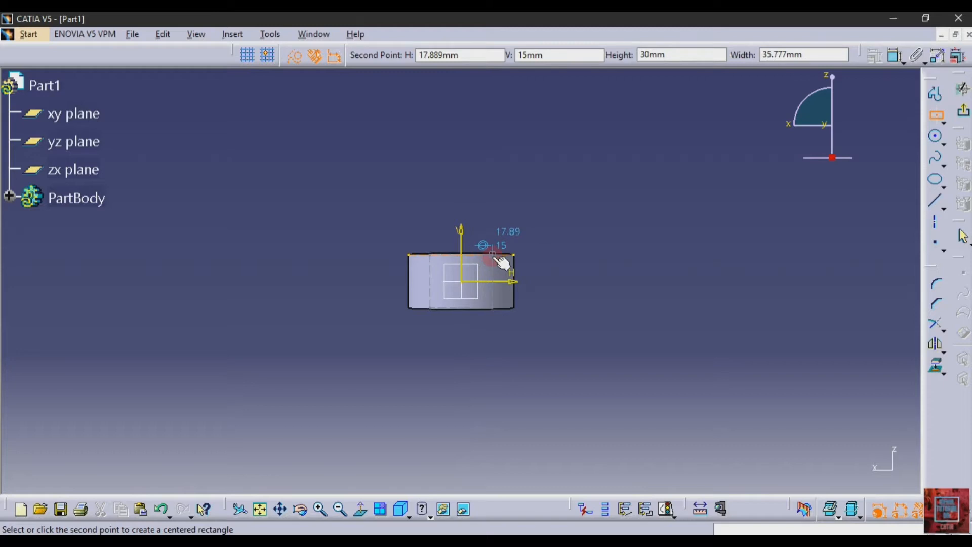
pyautogui.click(492, 254)
pyautogui.click(501, 54)
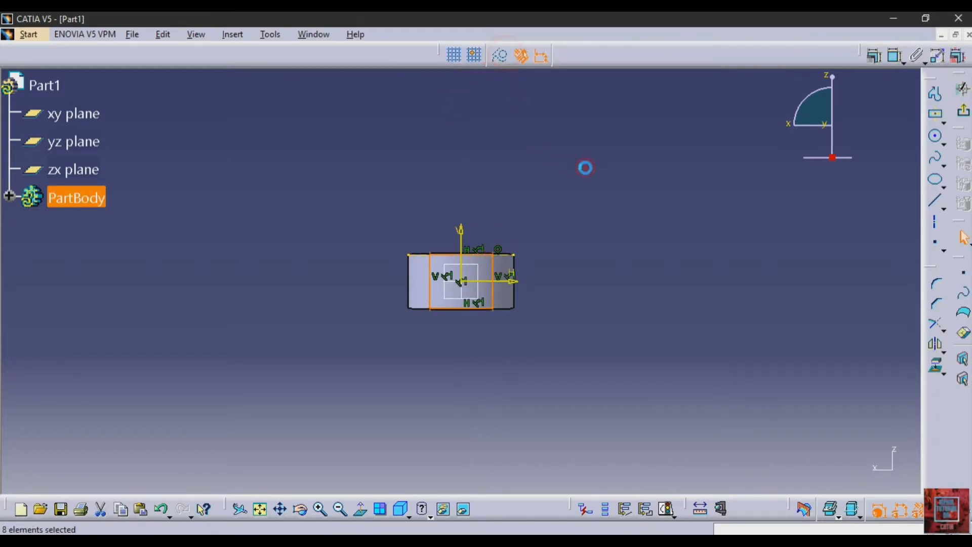
pyautogui.click(616, 170)
# Step: Dimension the rectangle width to 30, remove the extra height dimension, and exit the sketch
pyautogui.click(895, 56)
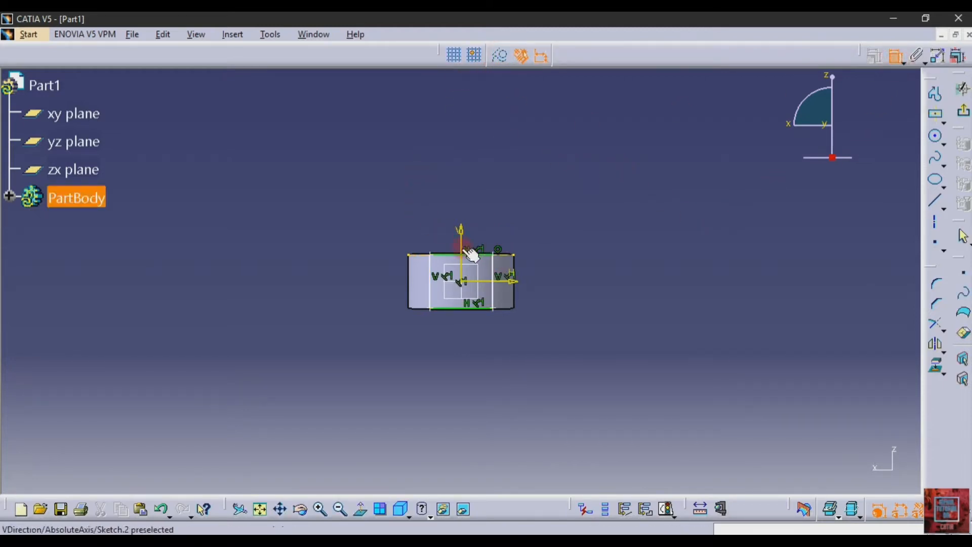
pyautogui.click(469, 253)
pyautogui.click(464, 148)
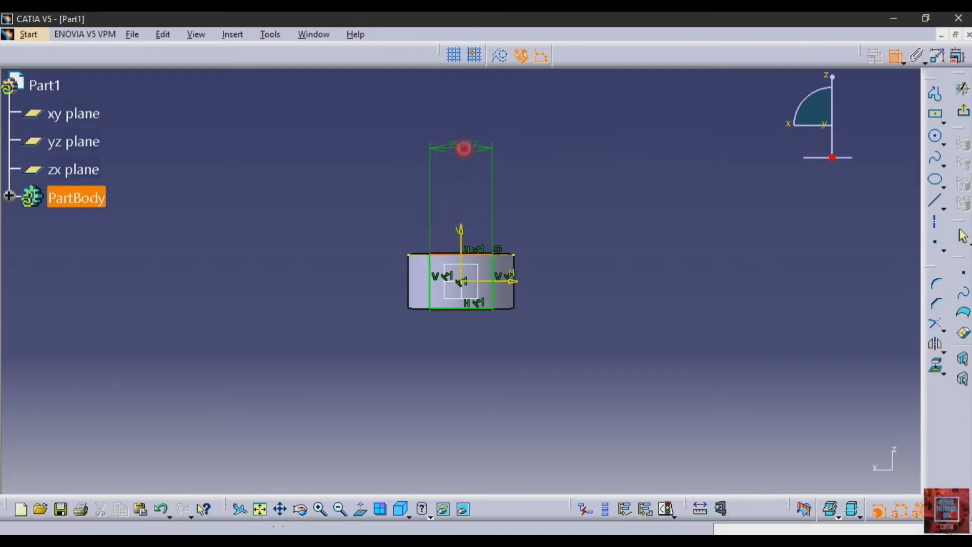
pyautogui.doubleClick(464, 148)
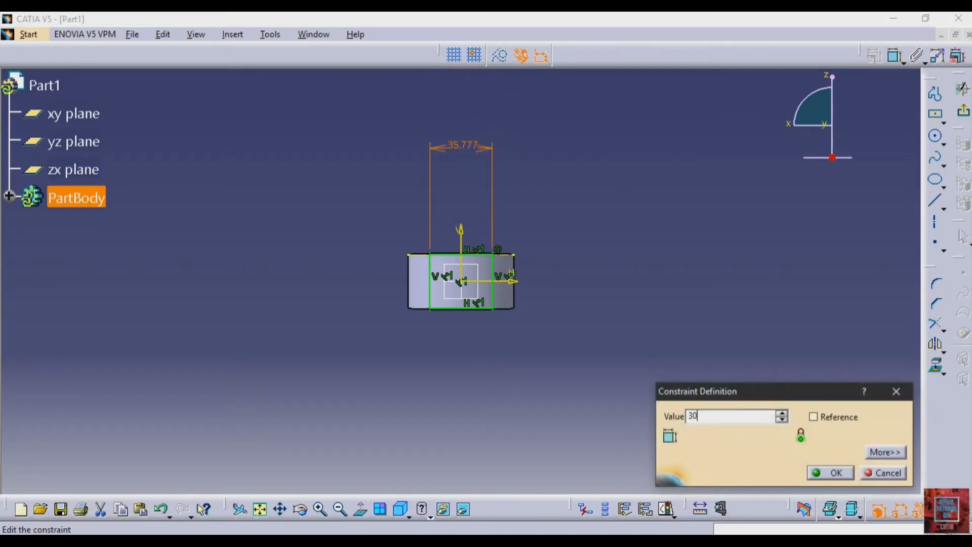
pyautogui.press('Return')
pyautogui.click(512, 104)
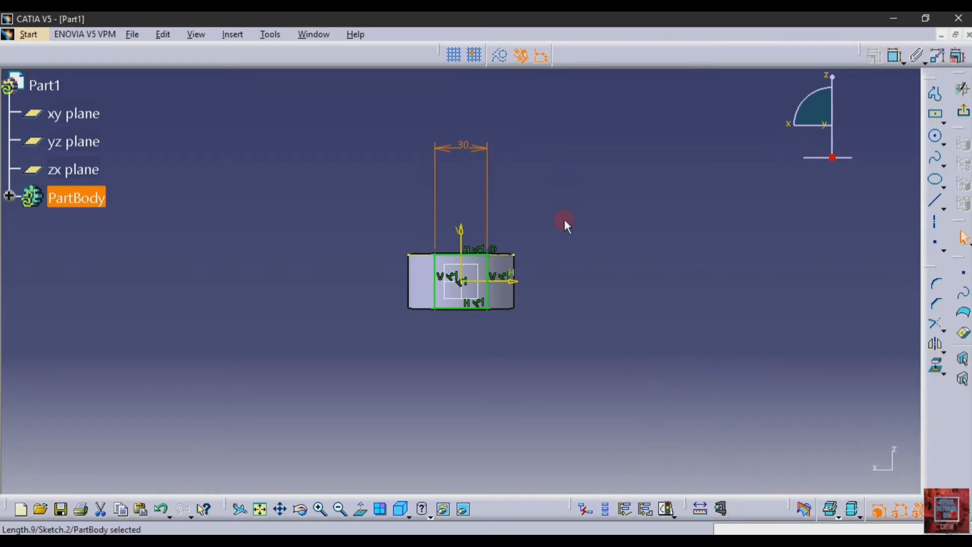
pyautogui.click(895, 55)
pyautogui.click(618, 274)
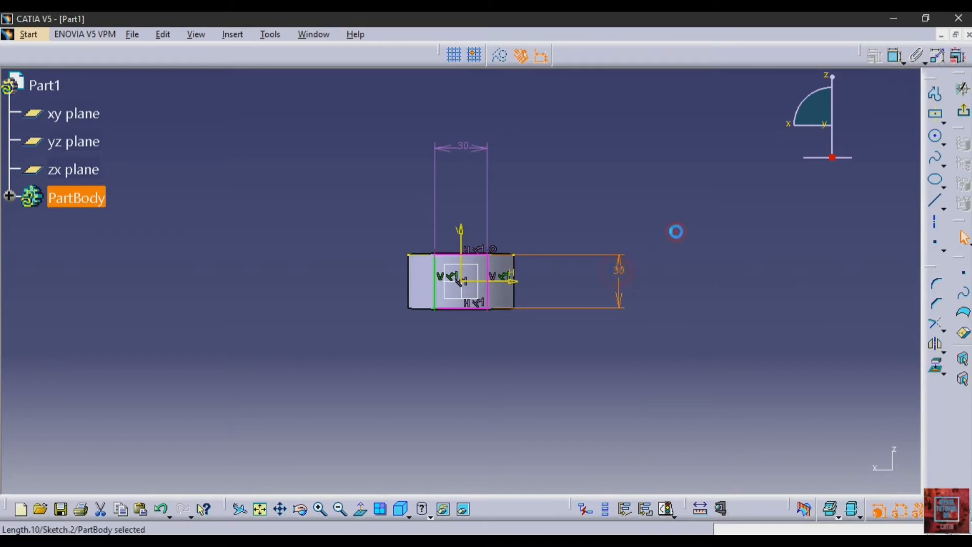
pyautogui.press('Delete')
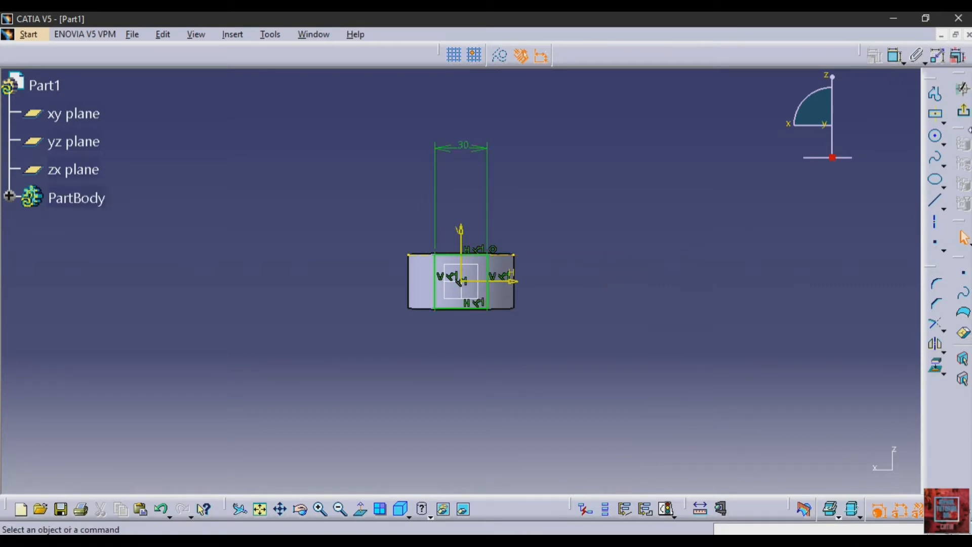
pyautogui.click(964, 110)
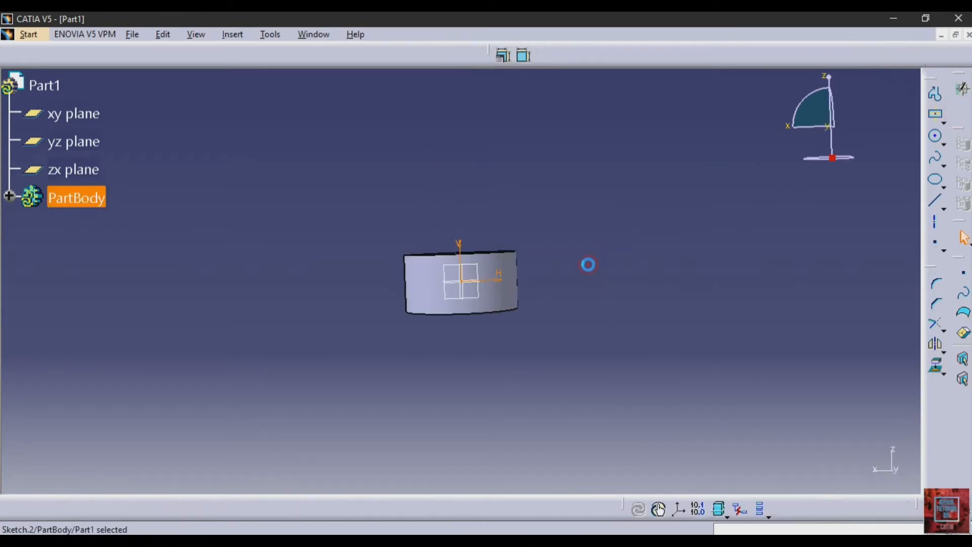
# Step: Pad the rectangle 30 mm with mirrored extent to add the flat-sided lugs
pyautogui.click(935, 87)
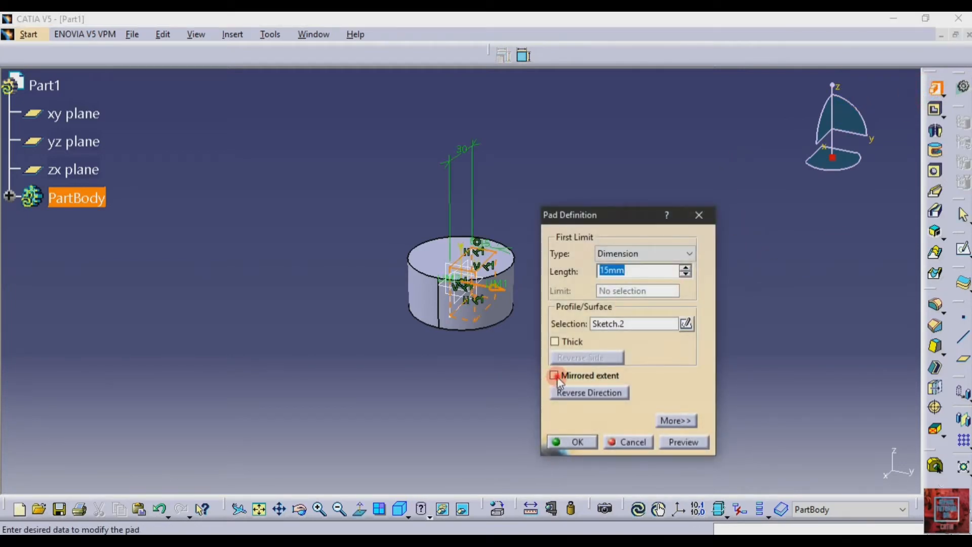
pyautogui.click(555, 376)
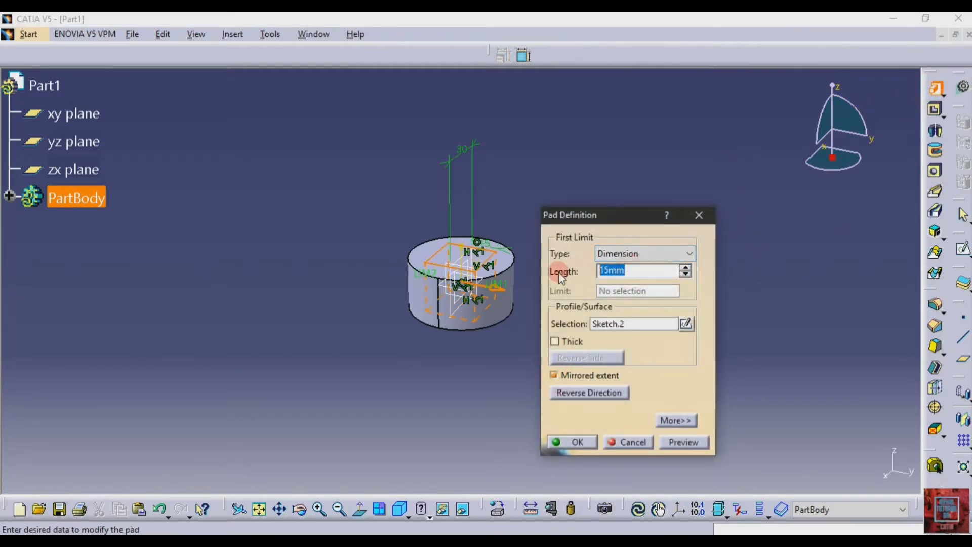
pyautogui.write('30')
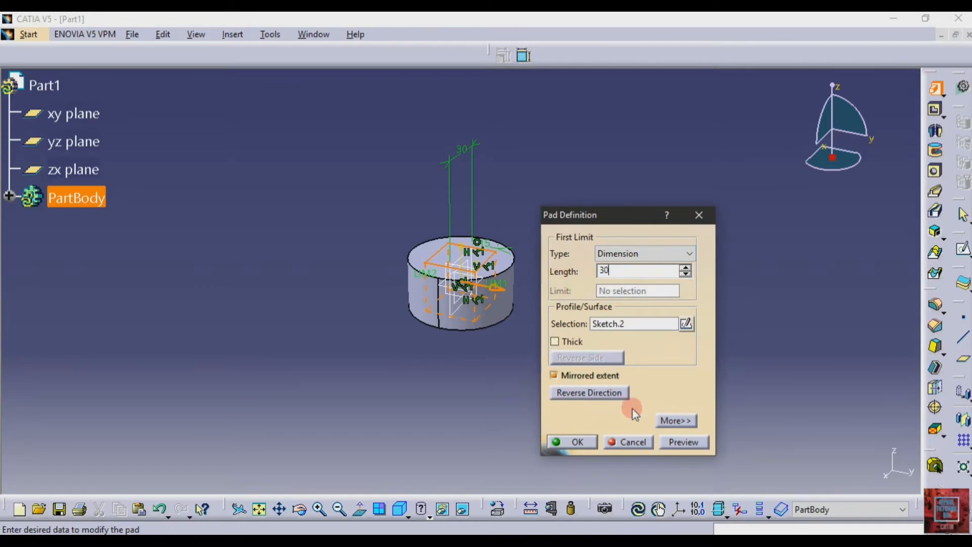
pyautogui.click(673, 441)
pyautogui.click(570, 441)
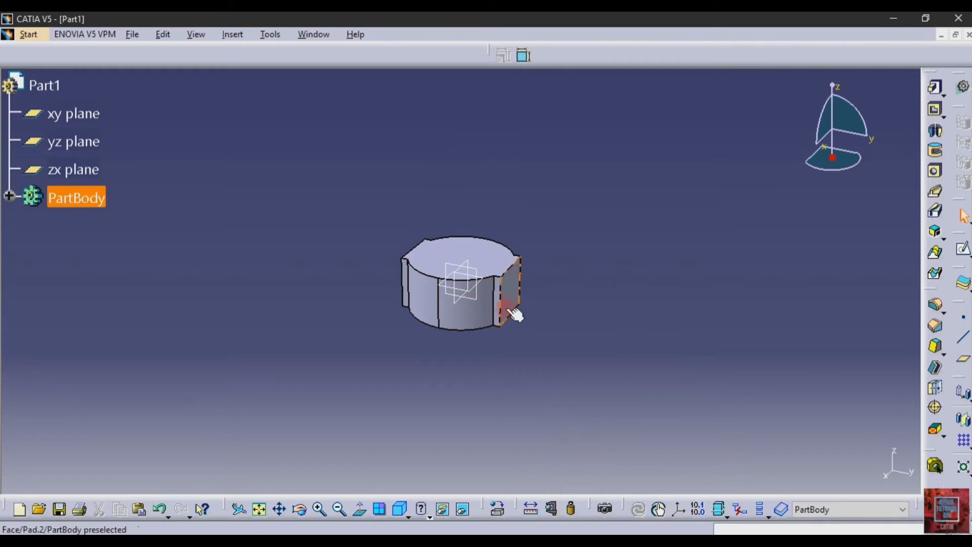
pyautogui.click(456, 341)
pyautogui.click(472, 316)
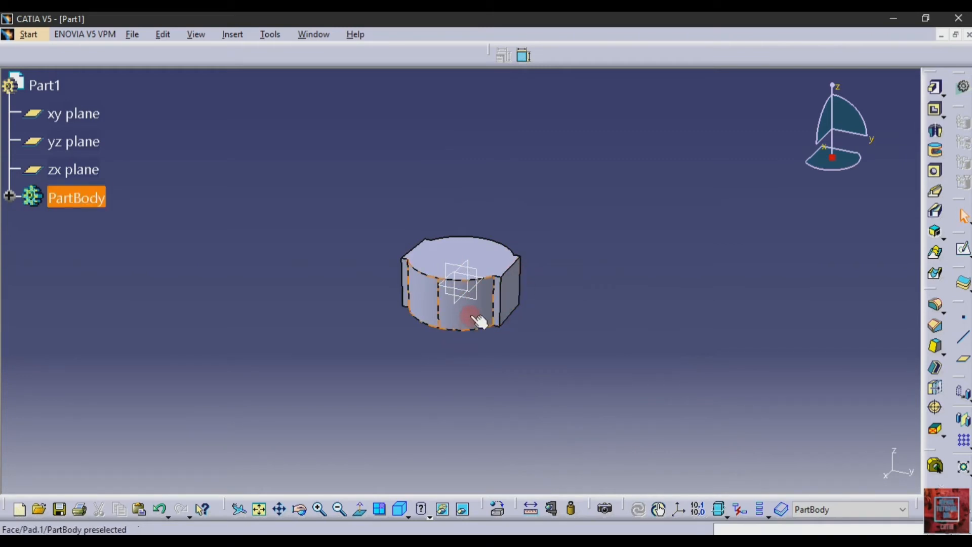
pyautogui.click(474, 267)
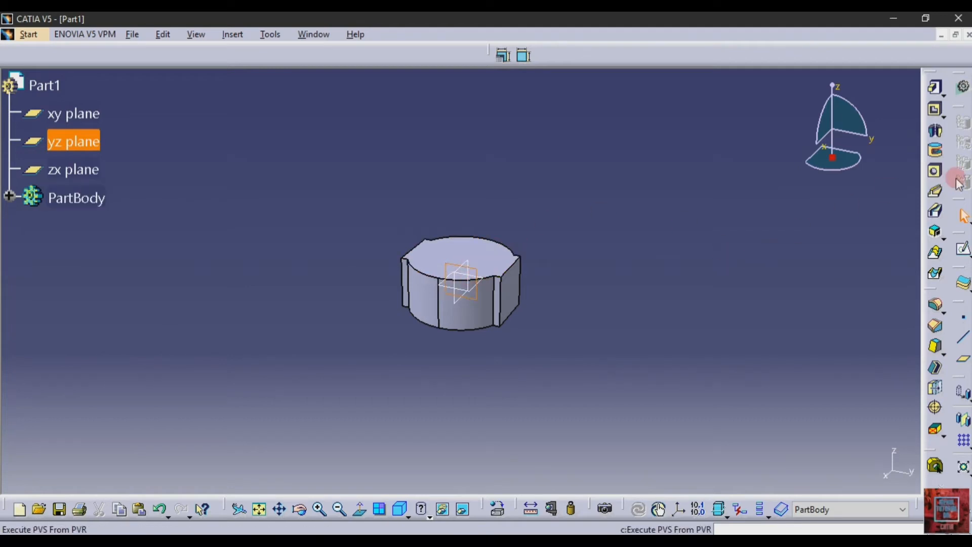
# Step: Start a sketch on the yz plane and project the lug's right edge into it
pyautogui.click(962, 248)
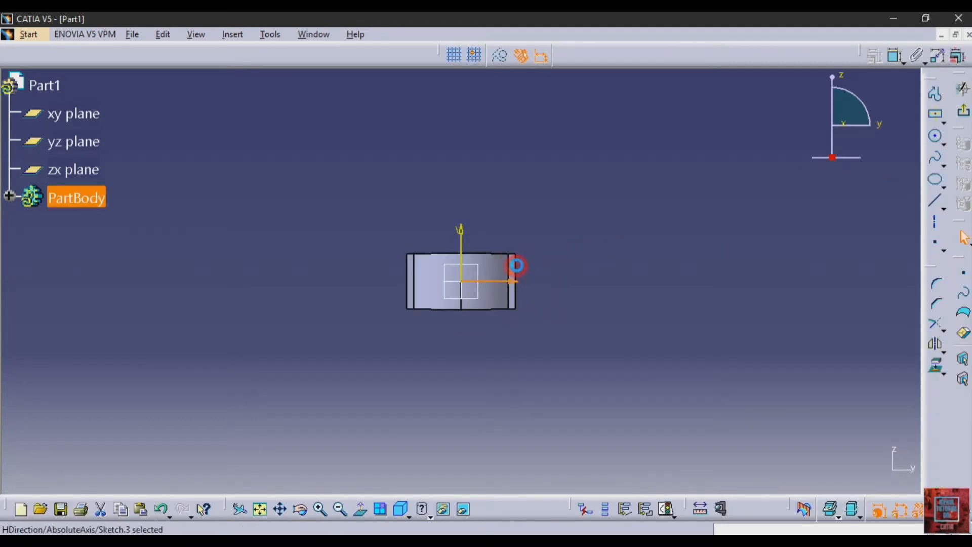
pyautogui.click(935, 364)
pyautogui.click(640, 184)
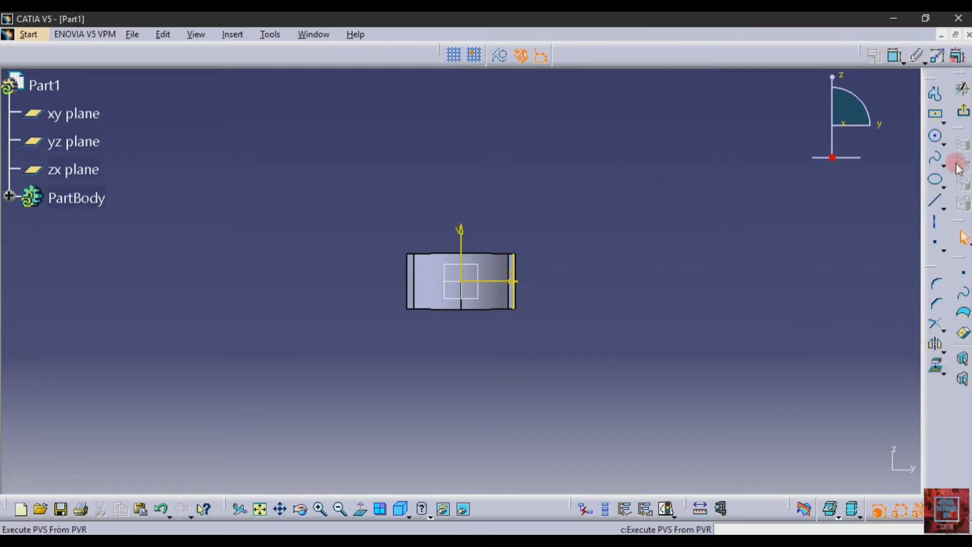
# Step: Draw a three-line profile from the lug's top corner: slanted upper line, vertical end, lower line back
pyautogui.click(934, 92)
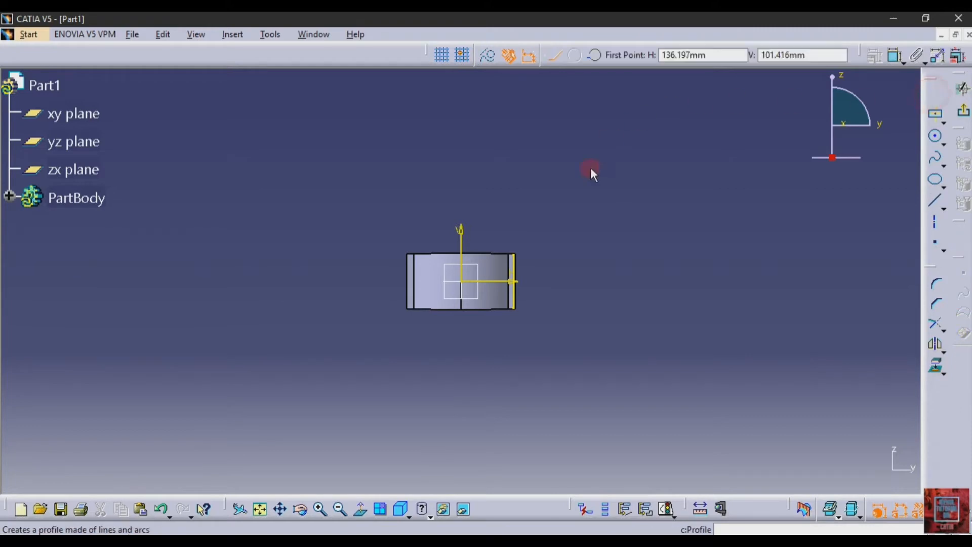
pyautogui.click(515, 255)
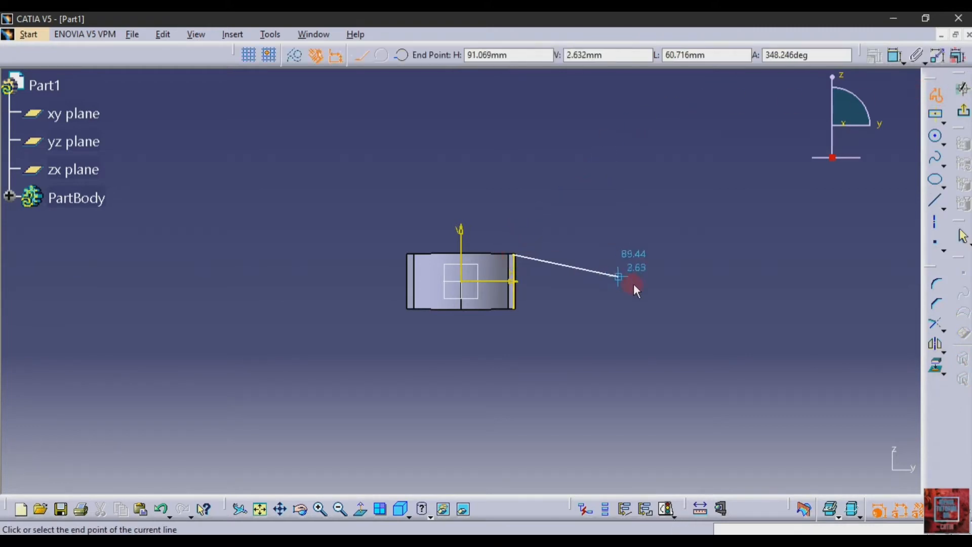
pyautogui.click(742, 314)
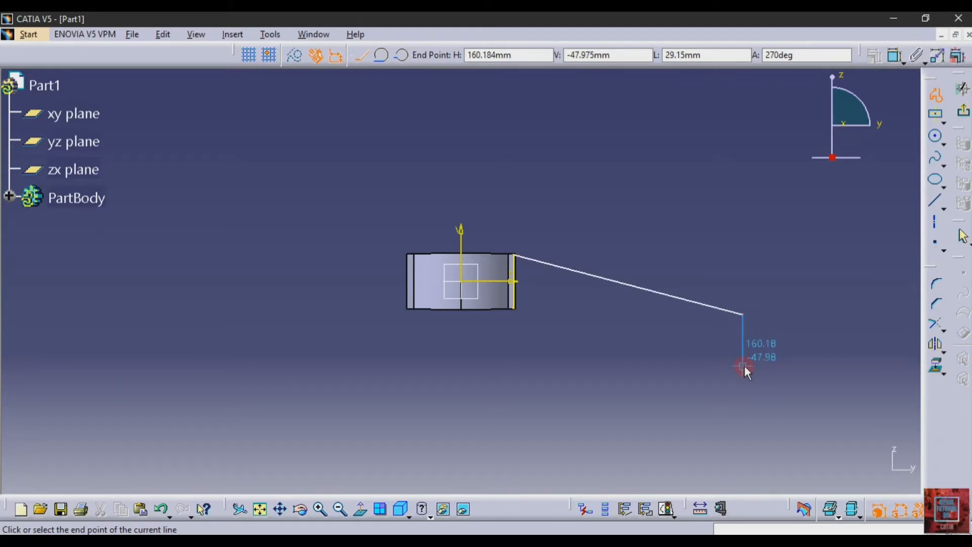
pyautogui.click(743, 366)
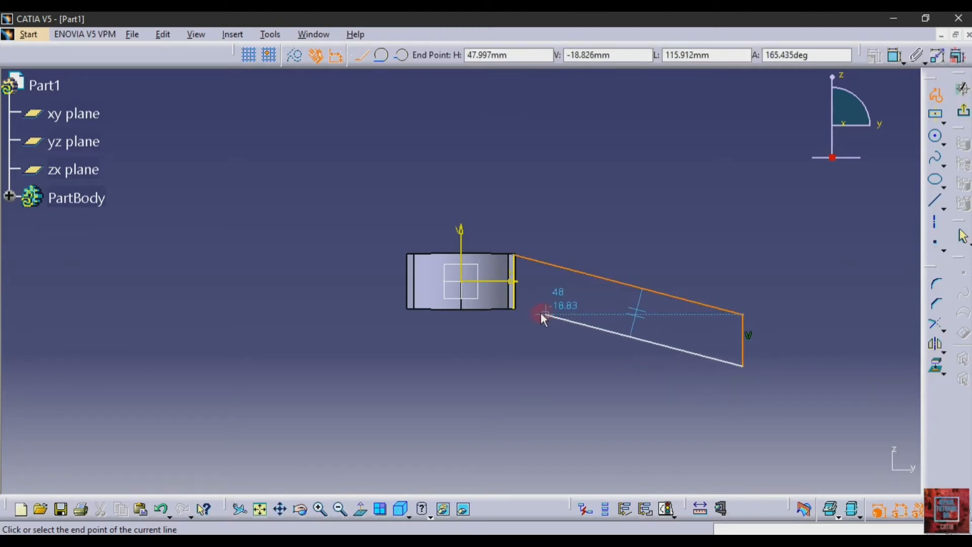
pyautogui.click(513, 307)
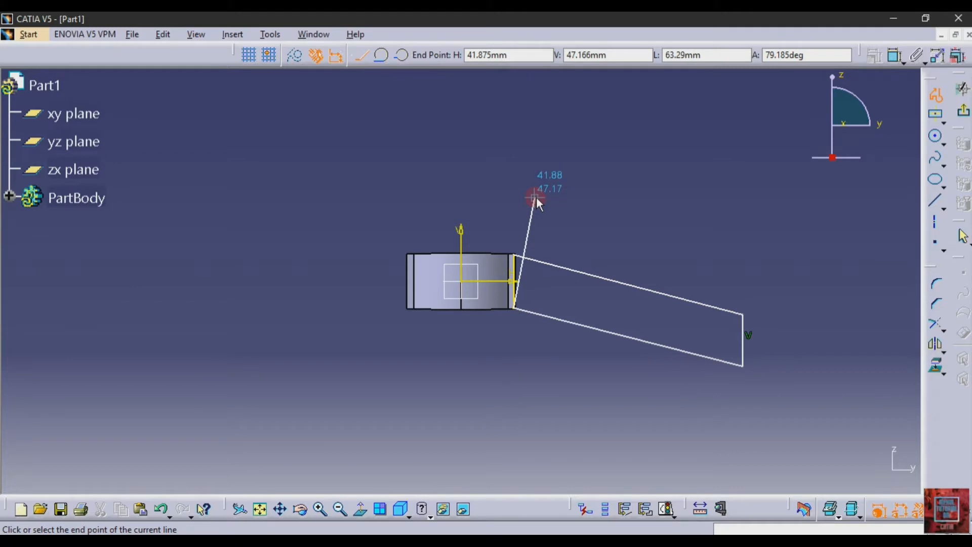
pyautogui.press('Escape')
pyautogui.click(689, 217)
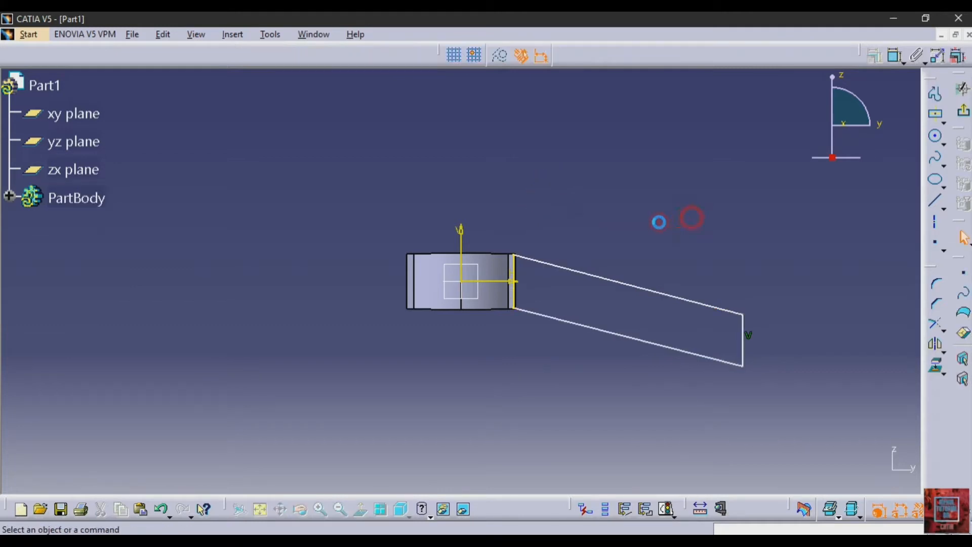
# Step: Constrain the angle between the upper arm line and the lug's top edge to 165°
pyautogui.click(896, 55)
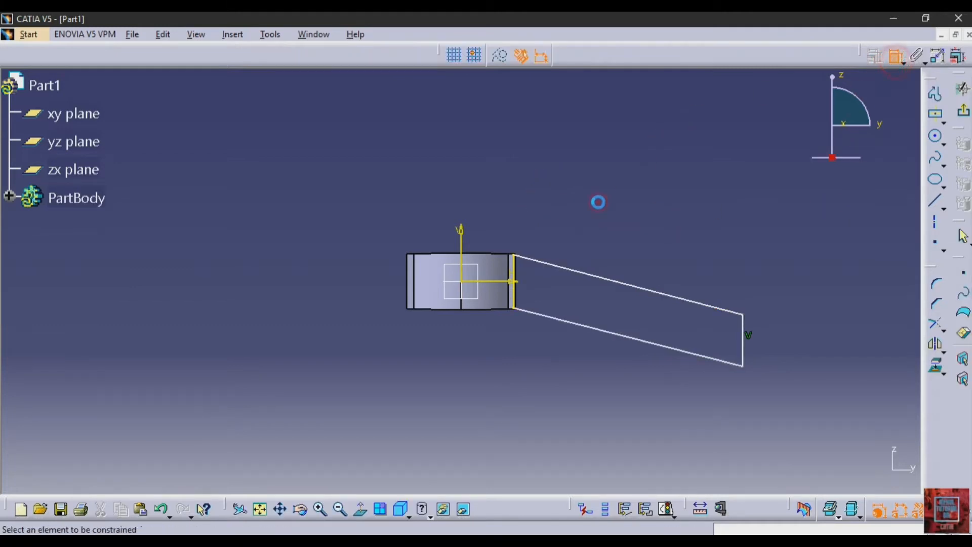
pyautogui.click(540, 262)
pyautogui.click(476, 255)
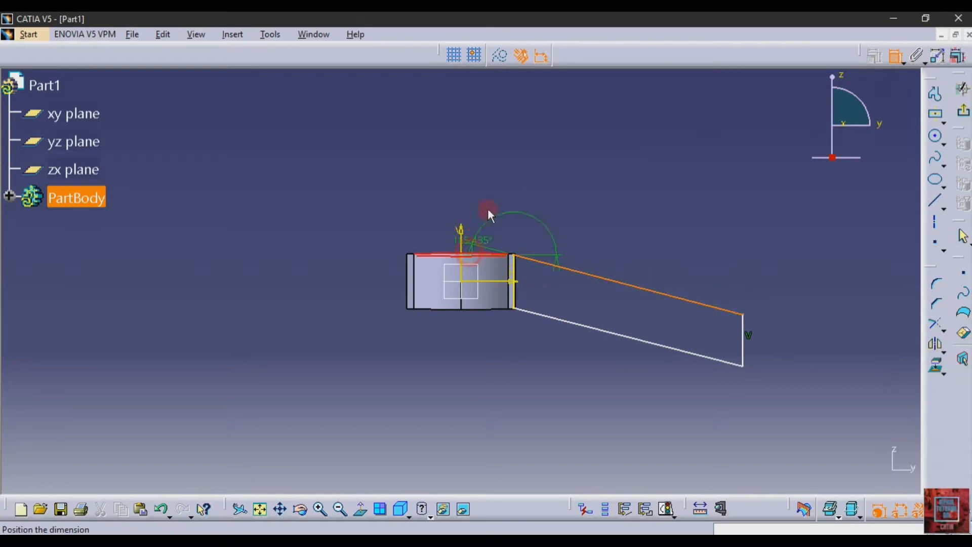
pyautogui.click(511, 173)
pyautogui.doubleClick(517, 170)
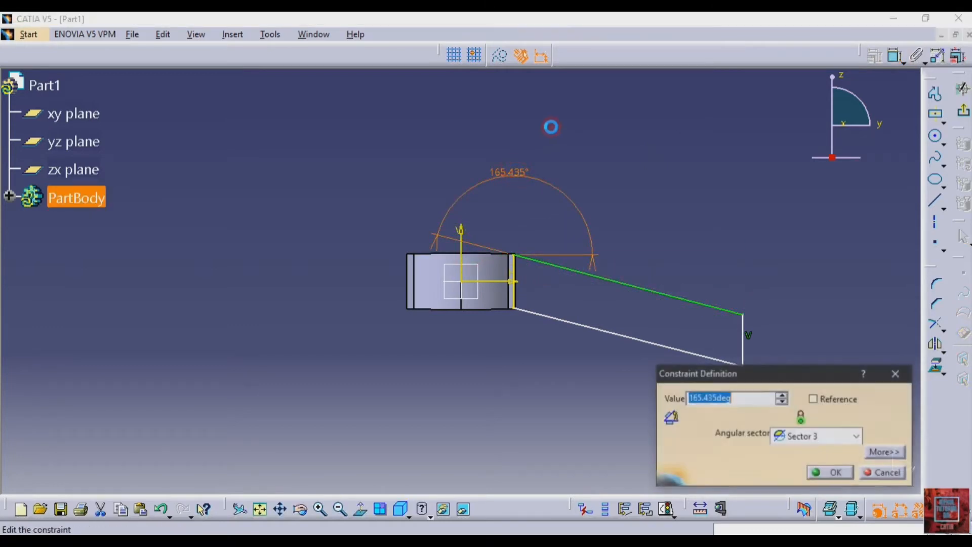
pyautogui.press('Return')
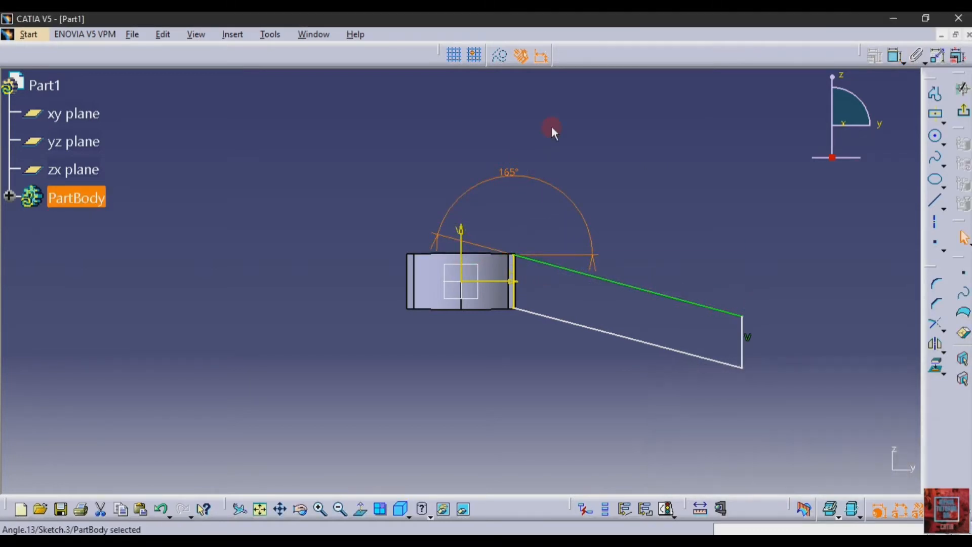
# Step: Set the arm's horizontal reach dimension to 100 mm
pyautogui.click(894, 57)
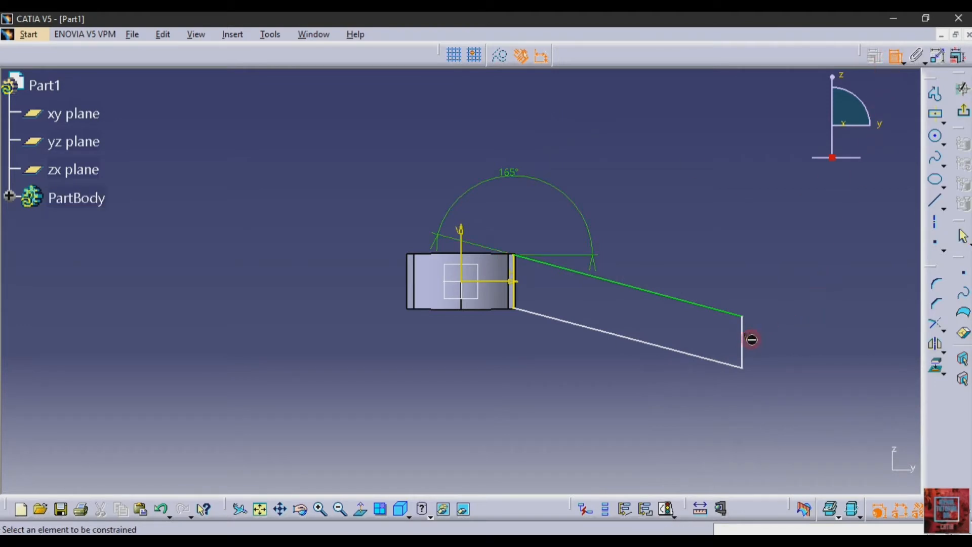
pyautogui.click(742, 340)
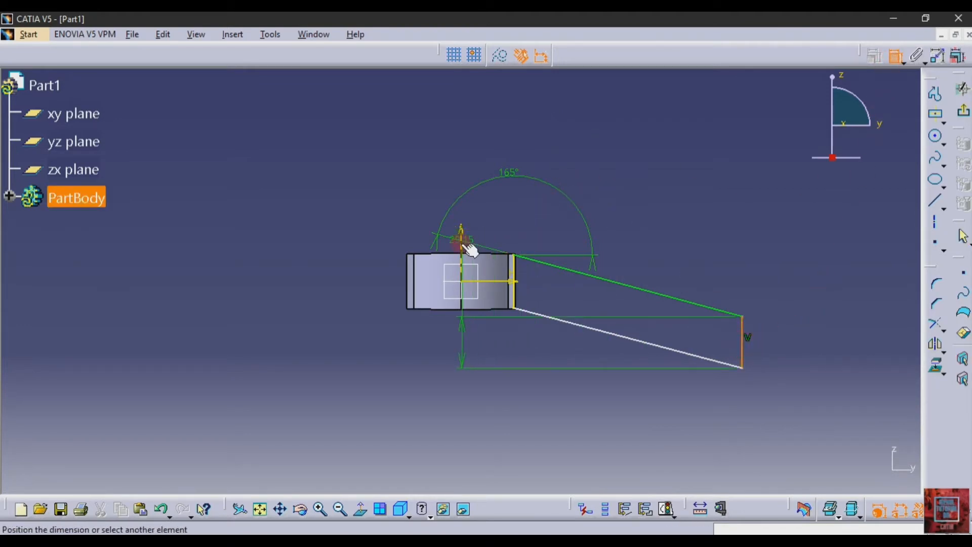
pyautogui.click(431, 100)
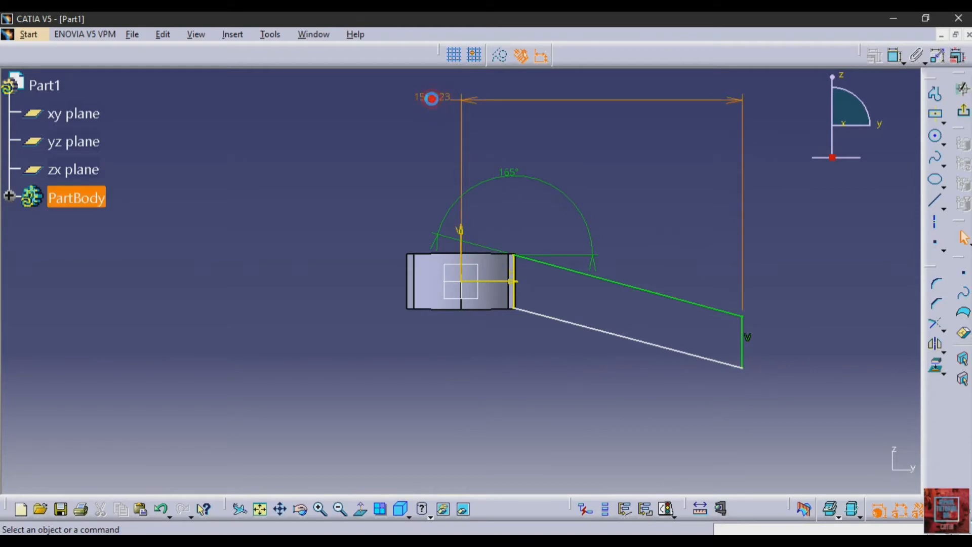
pyautogui.doubleClick(431, 99)
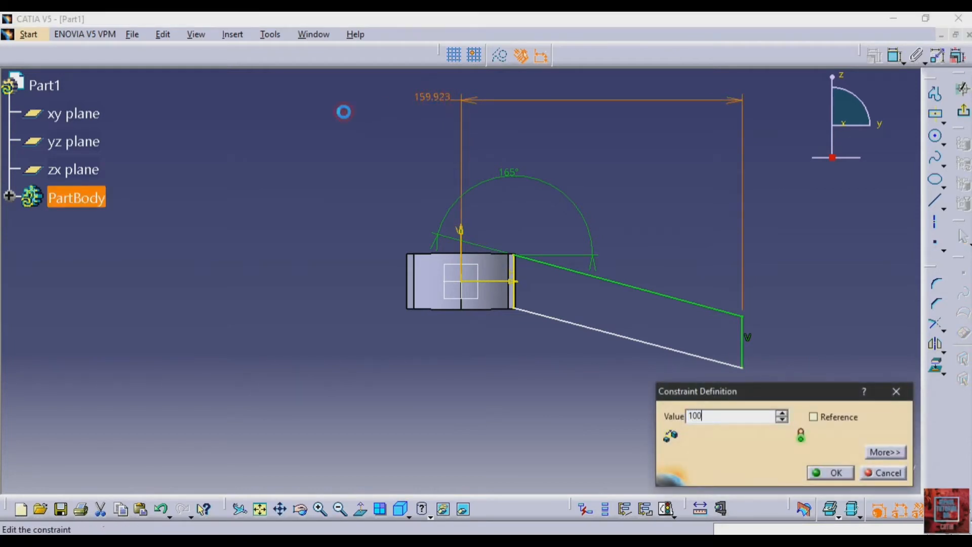
pyautogui.press('Return')
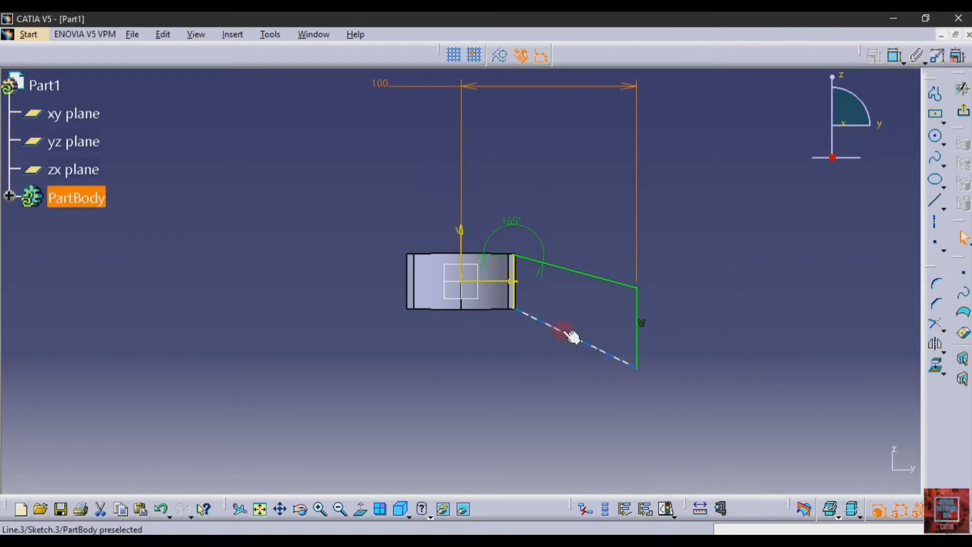
# Step: Constrain the vertical end line to 30 mm and check the reference drawing
pyautogui.click(639, 337)
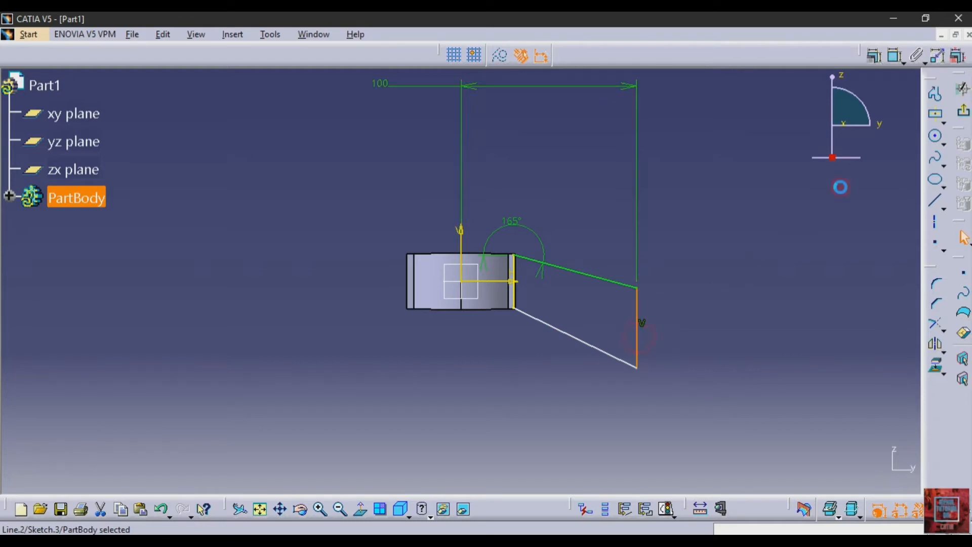
pyautogui.click(894, 56)
pyautogui.click(799, 300)
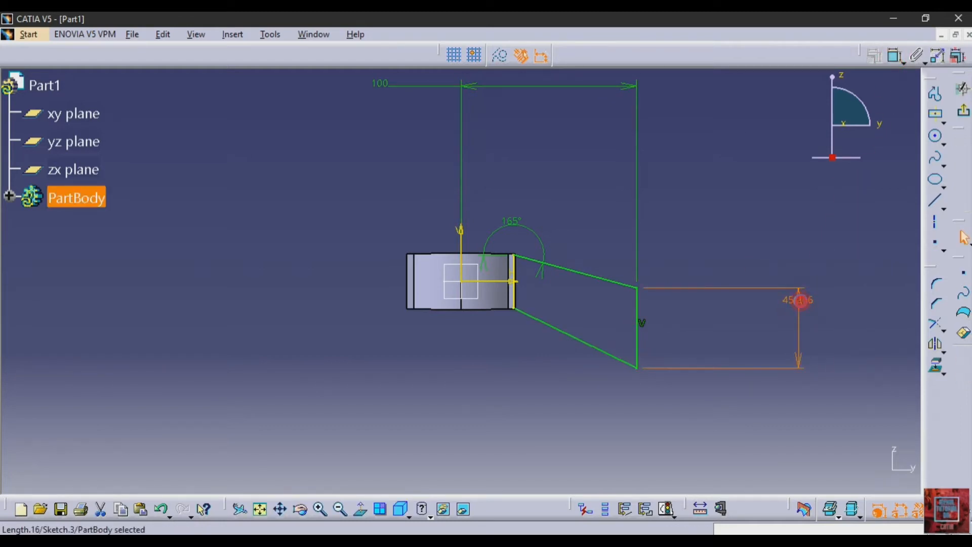
pyautogui.doubleClick(799, 299)
pyautogui.press('Return')
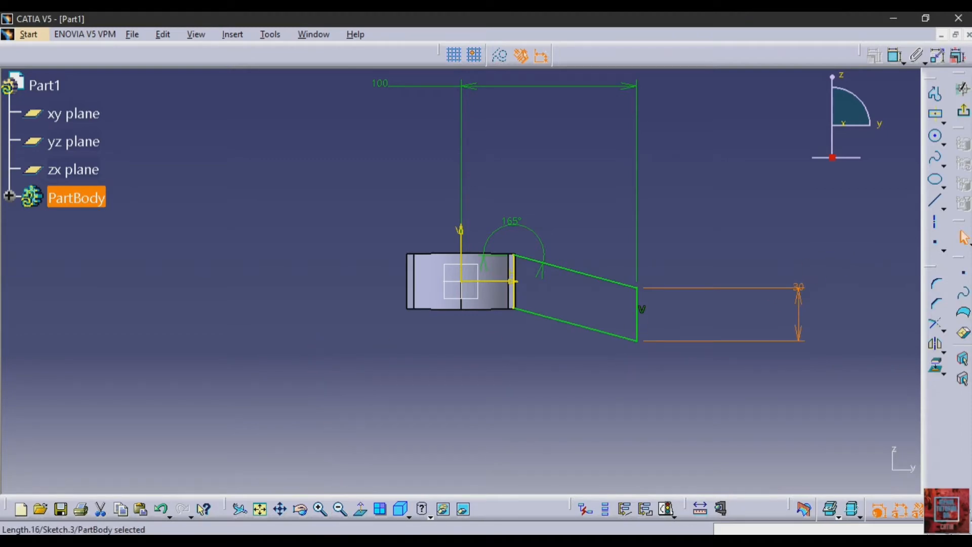
pyautogui.click(321, 539)
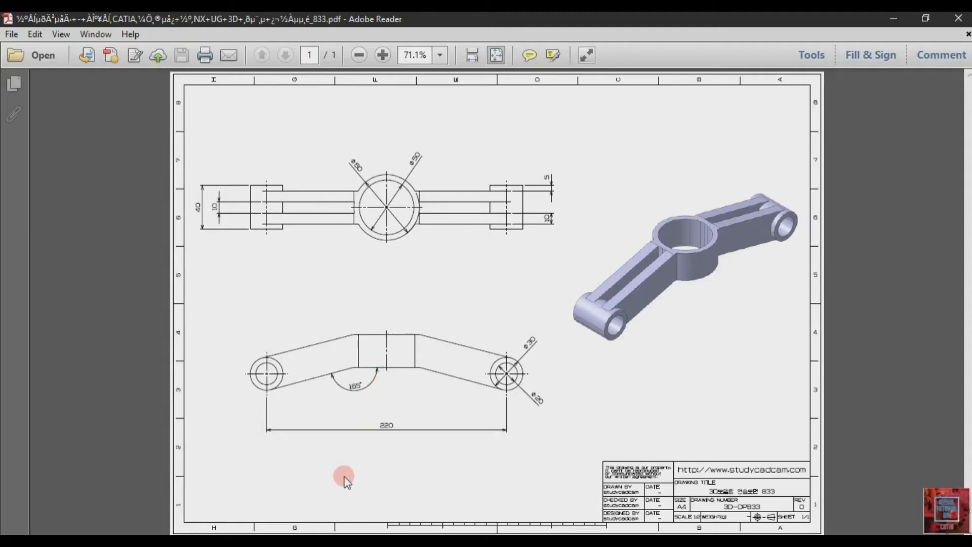
pyautogui.click(312, 539)
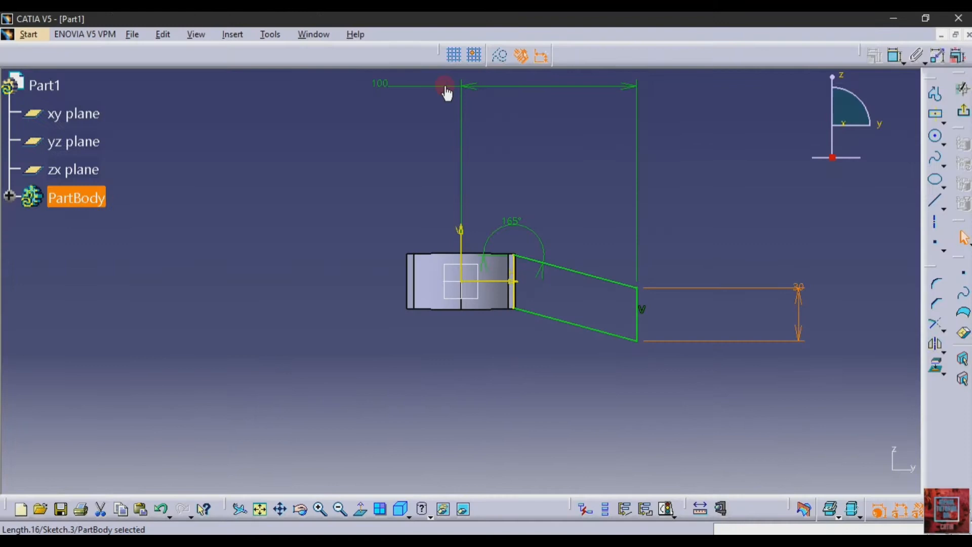
# Step: Change the arm's horizontal reach from 100 to 110 mm and exit the sketch
pyautogui.click(378, 85)
pyautogui.doubleClick(390, 83)
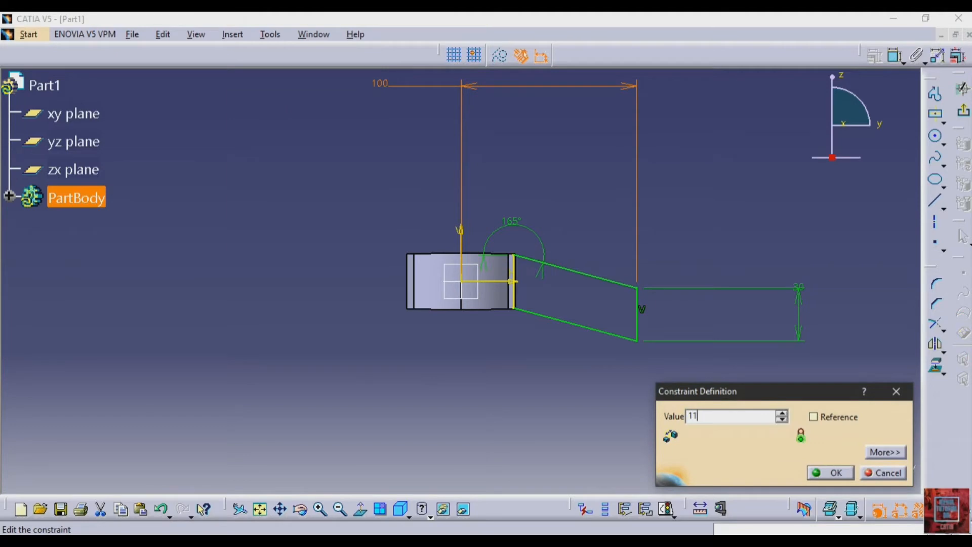
pyautogui.press('Return')
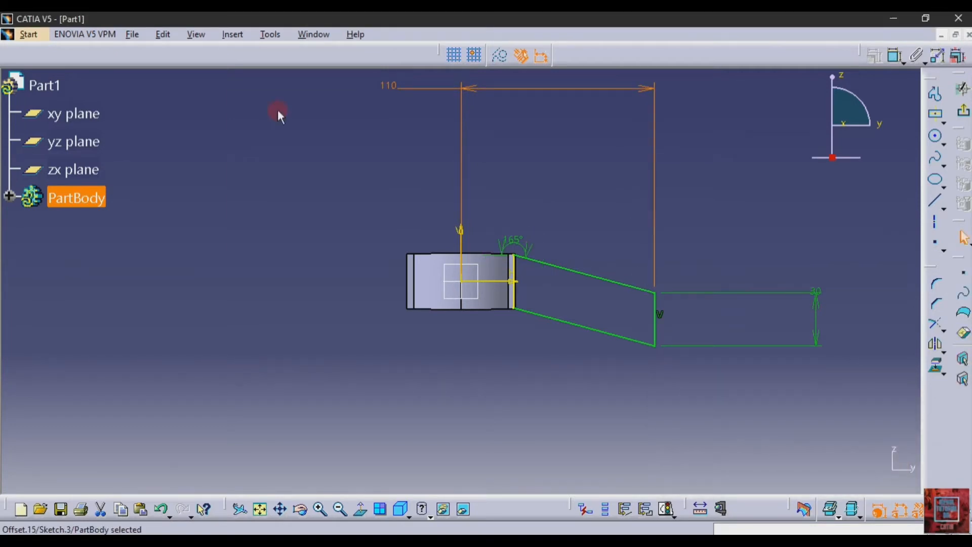
pyautogui.click(960, 114)
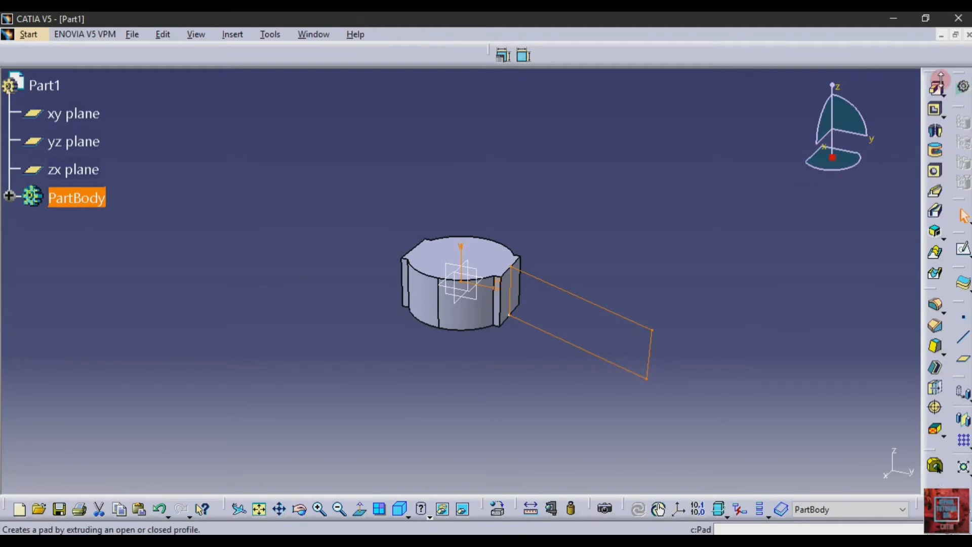
# Step: Pad the arm profile 15 mm with mirrored extent to create the solid arm
pyautogui.click(934, 89)
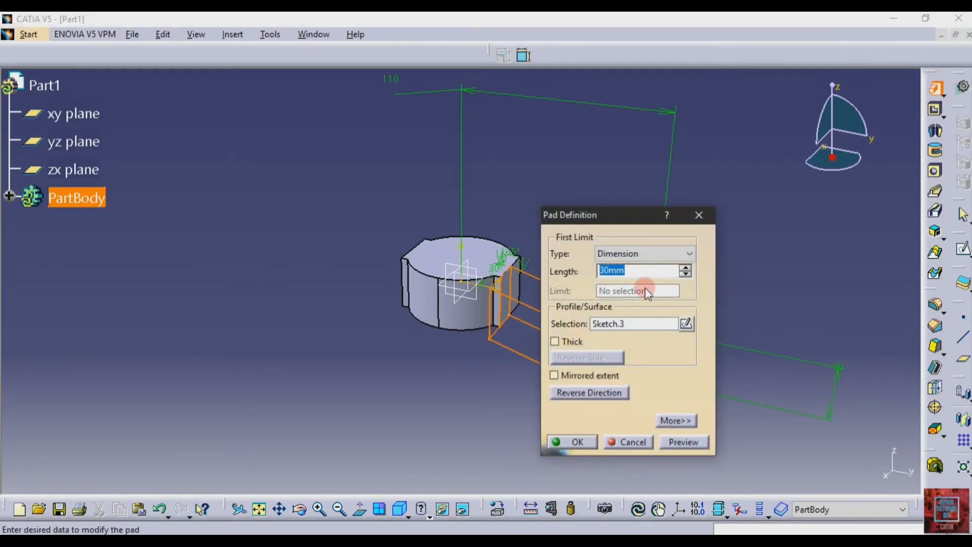
pyautogui.click(588, 373)
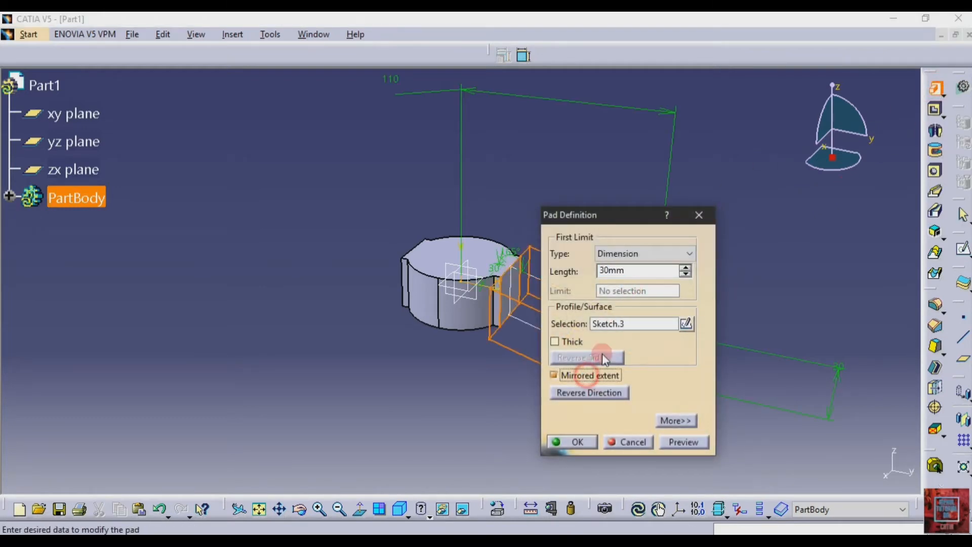
pyautogui.click(639, 271)
pyautogui.moveTo(610, 271); pyautogui.dragTo(535, 273)
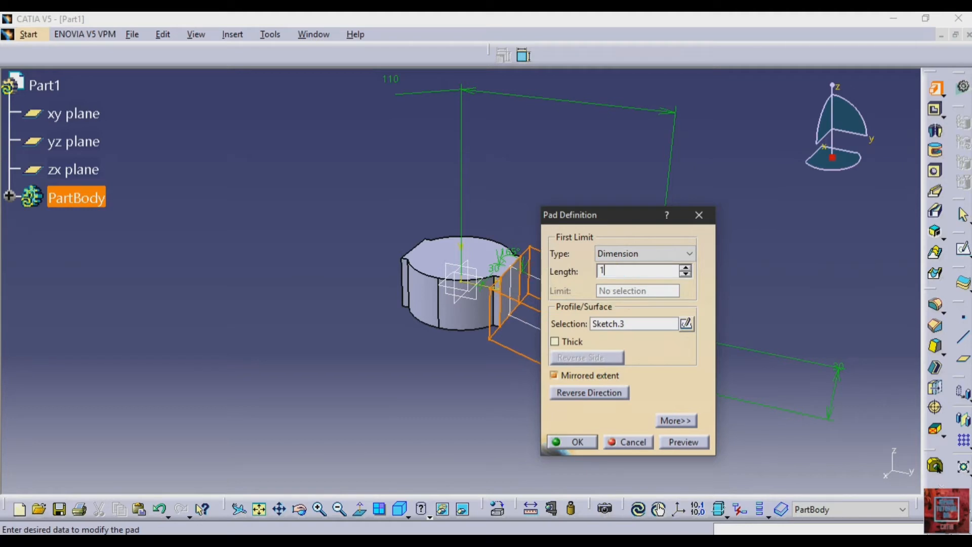
pyautogui.click(670, 442)
pyautogui.click(578, 441)
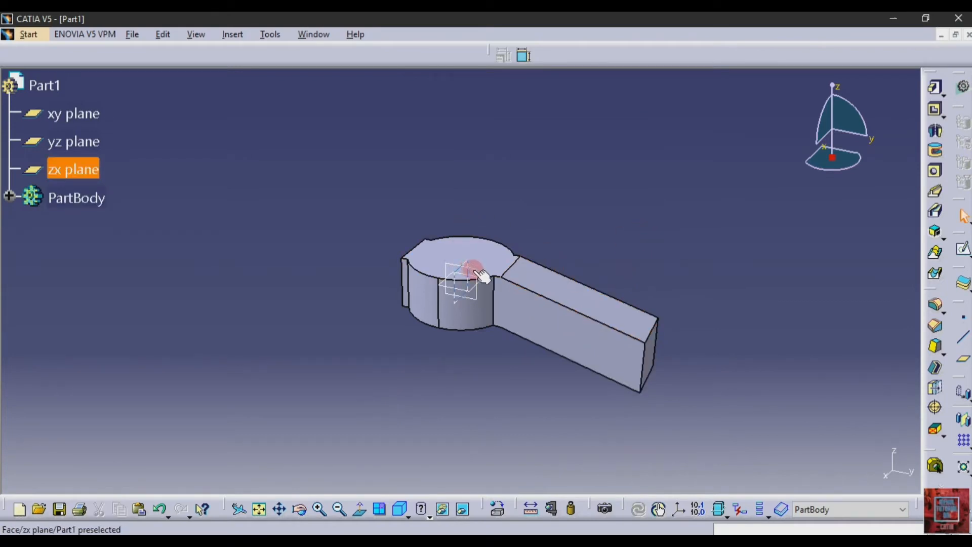
# Step: Start a sketch on the xy plane and project the edge where the arm meets the hub
pyautogui.click(493, 276)
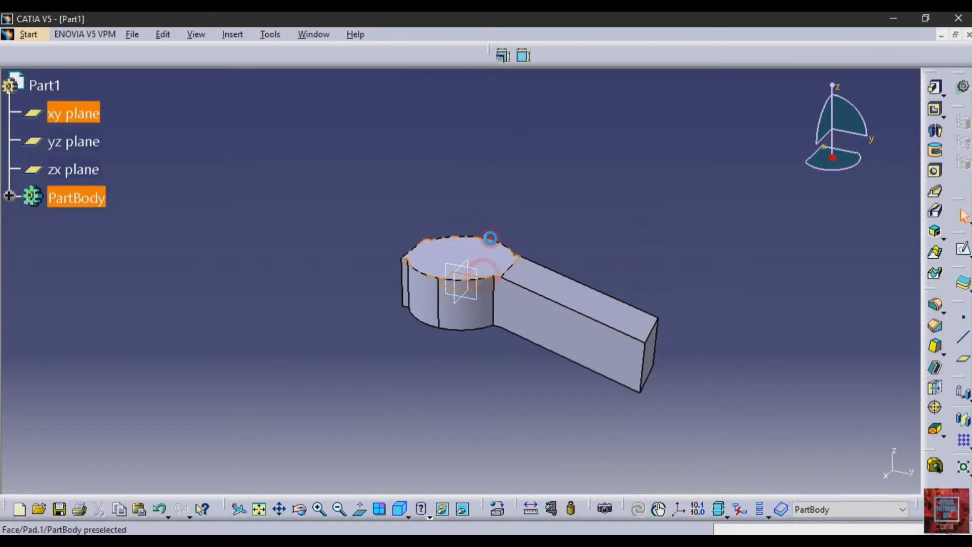
pyautogui.click(963, 248)
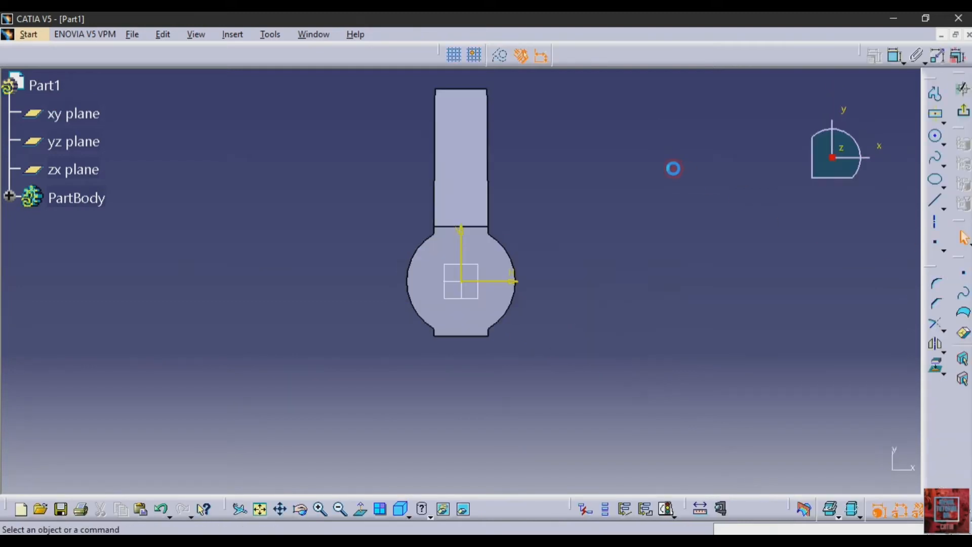
pyautogui.click(475, 226)
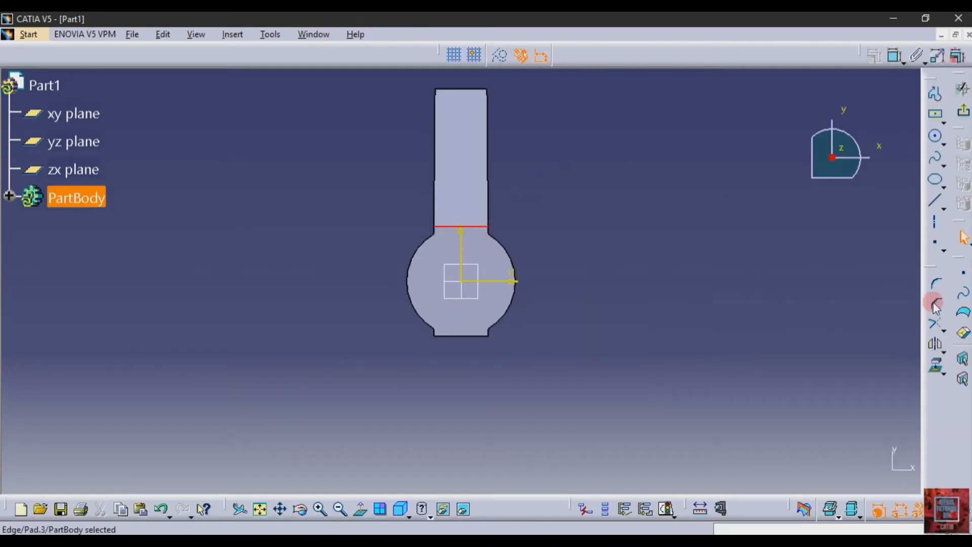
pyautogui.click(937, 365)
pyautogui.click(628, 251)
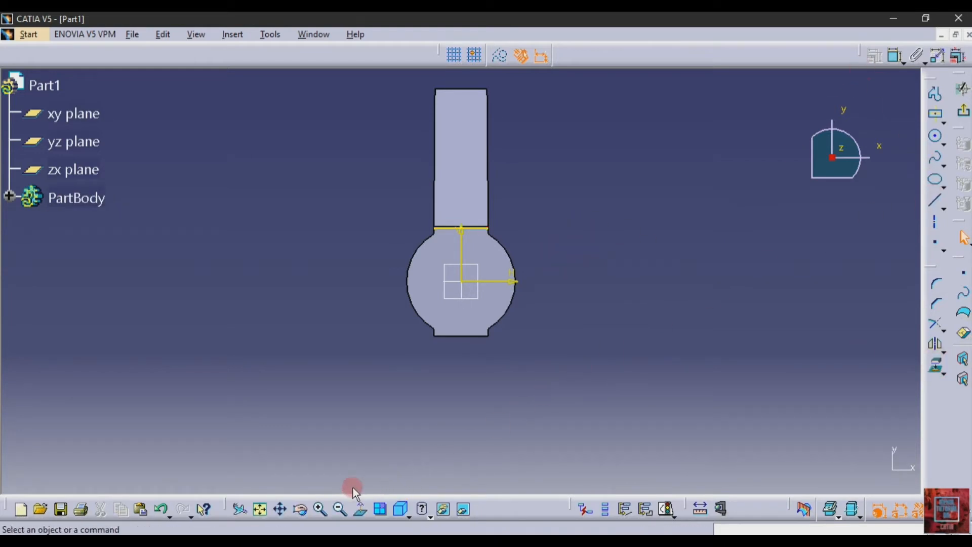
# Step: Draw a vertical line from the projected edge upward beside the hub's centre
pyautogui.click(274, 513)
pyautogui.moveTo(332, 347); pyautogui.dragTo(334, 398)
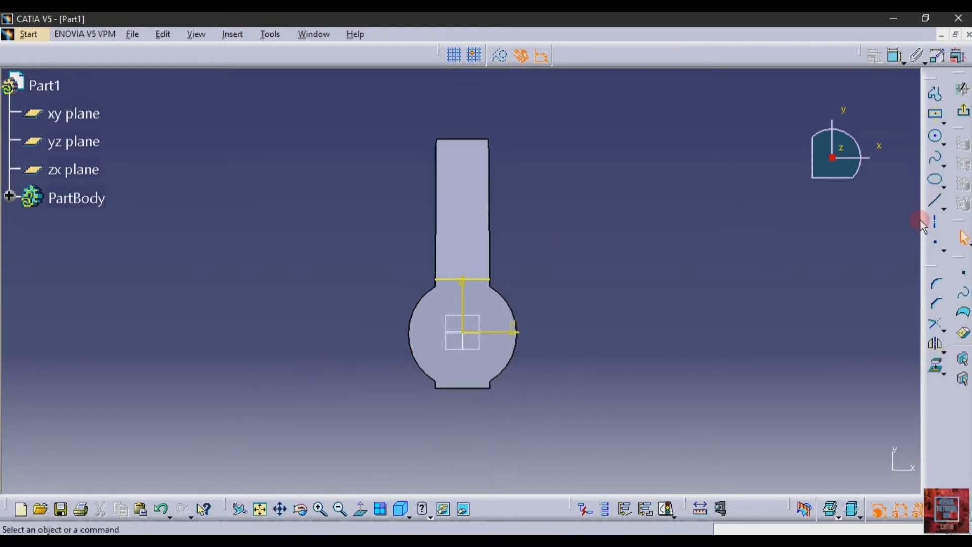
pyautogui.click(932, 204)
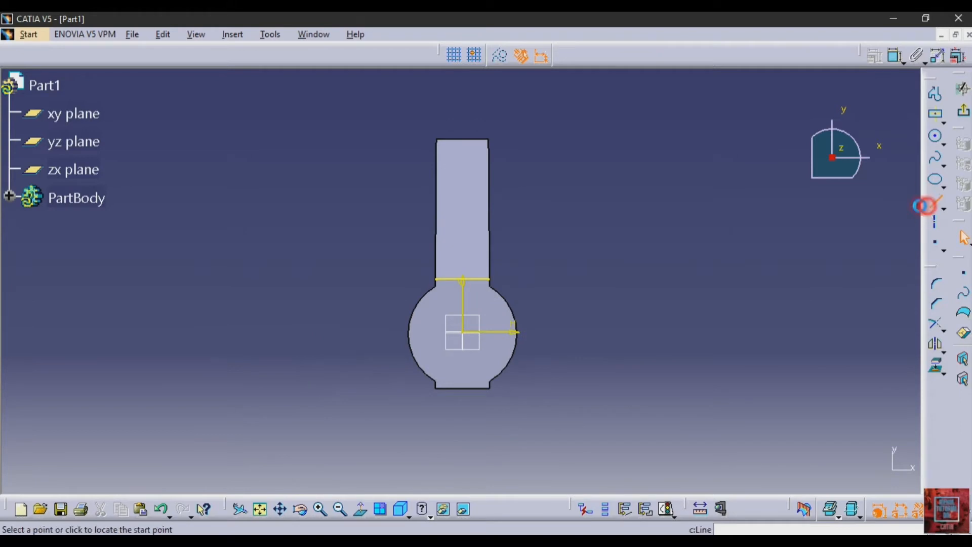
pyautogui.click(474, 278)
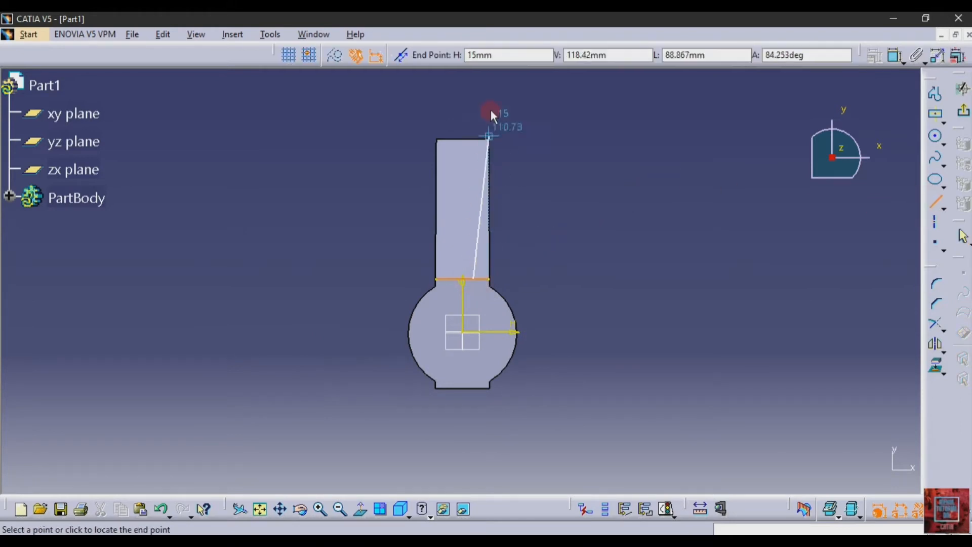
pyautogui.click(472, 87)
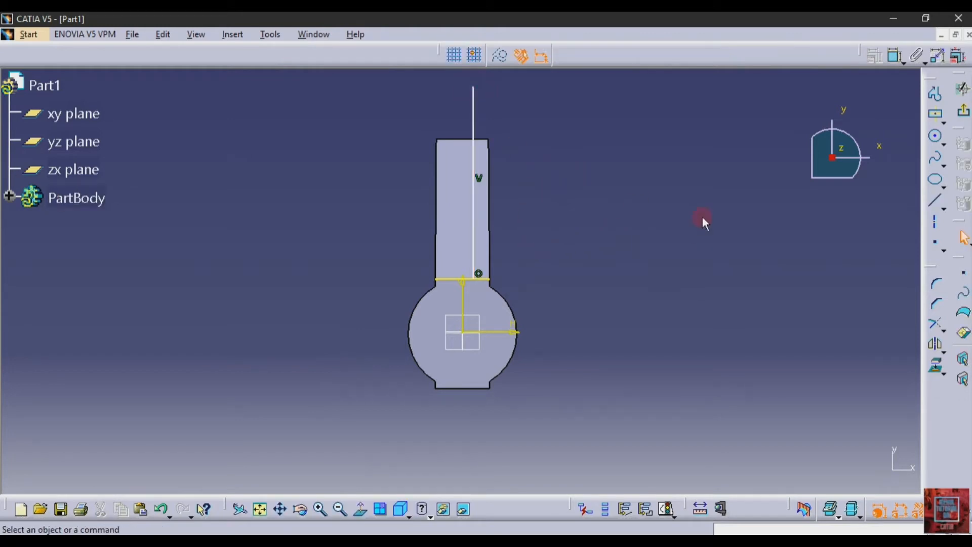
# Step: Dimension the line's 6.102 offset from the vertical axis and check the reference drawing's slot size
pyautogui.click(895, 55)
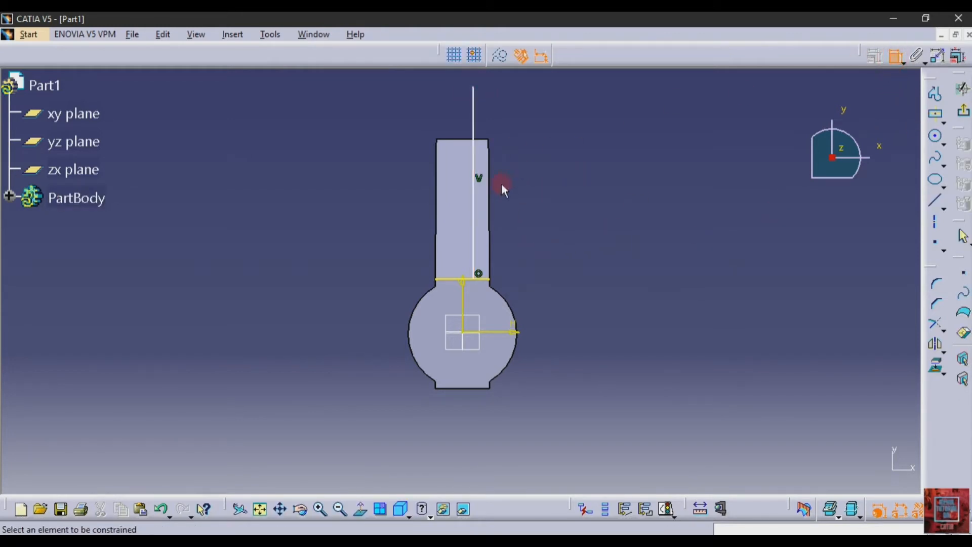
pyautogui.click(472, 212)
pyautogui.click(462, 282)
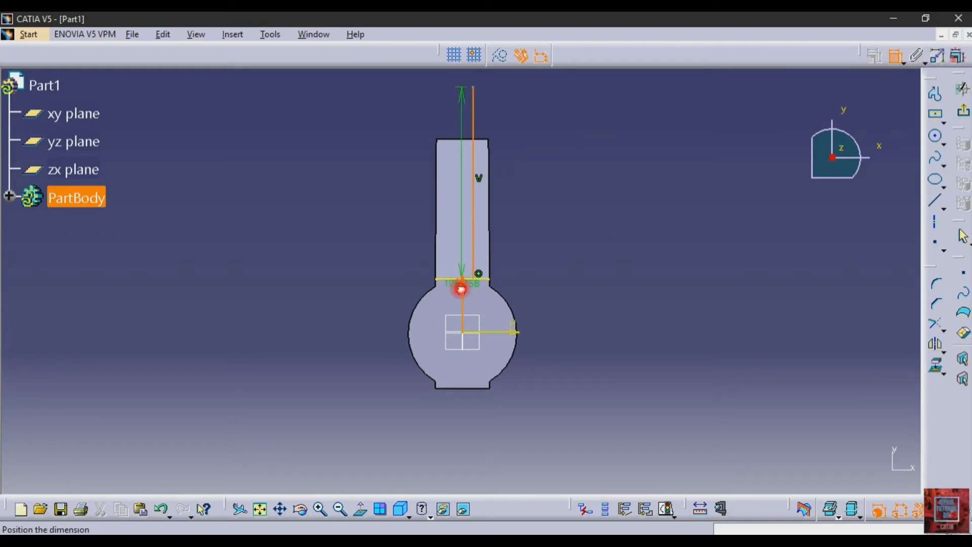
pyautogui.click(394, 89)
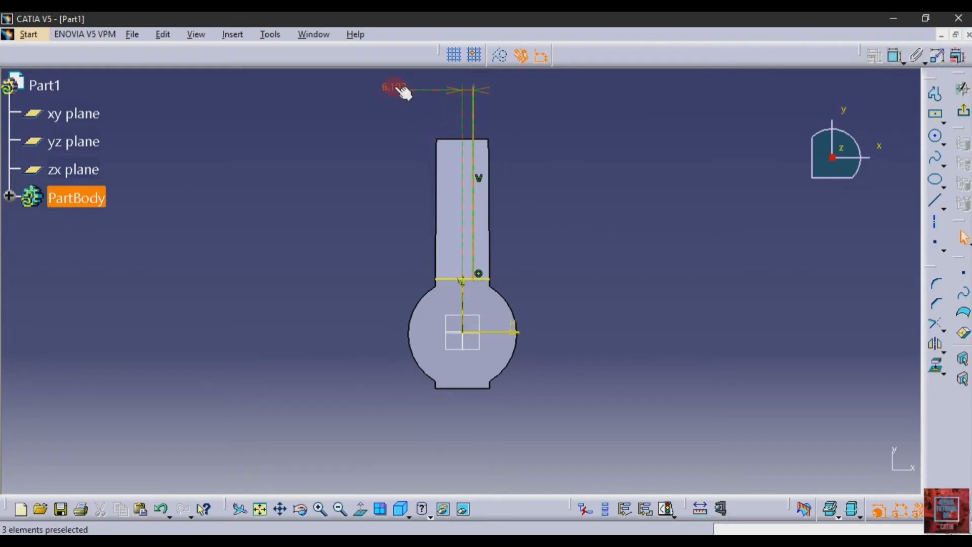
pyautogui.hotkey('alt', 'Tab')
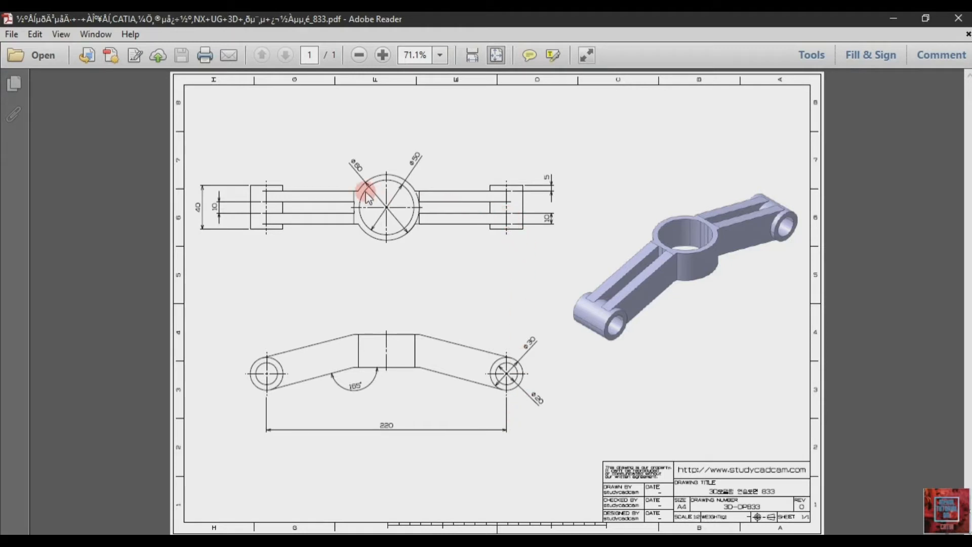
pyautogui.hotkey('alt', 'Tab')
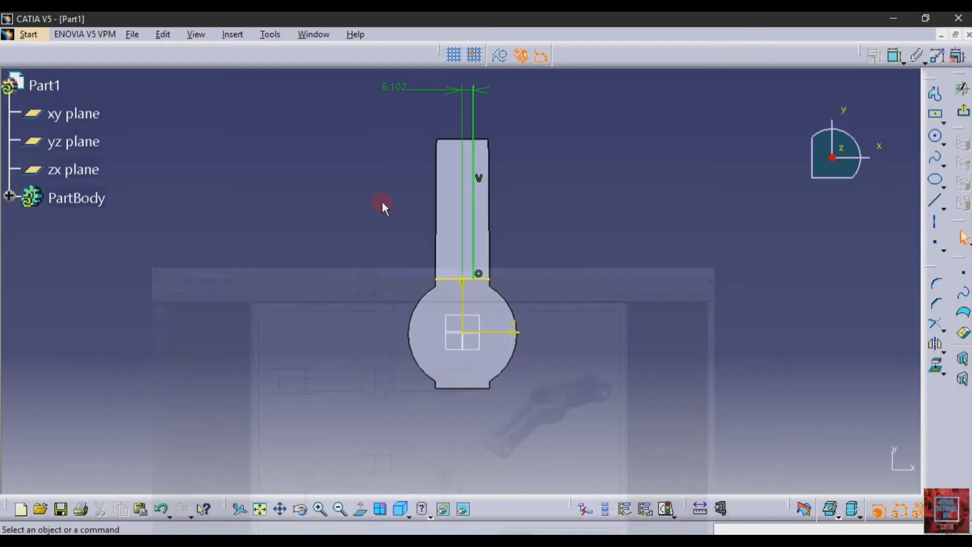
# Step: Set the line's offset to 5 and mirror it about the vertical axis
pyautogui.doubleClick(393, 88)
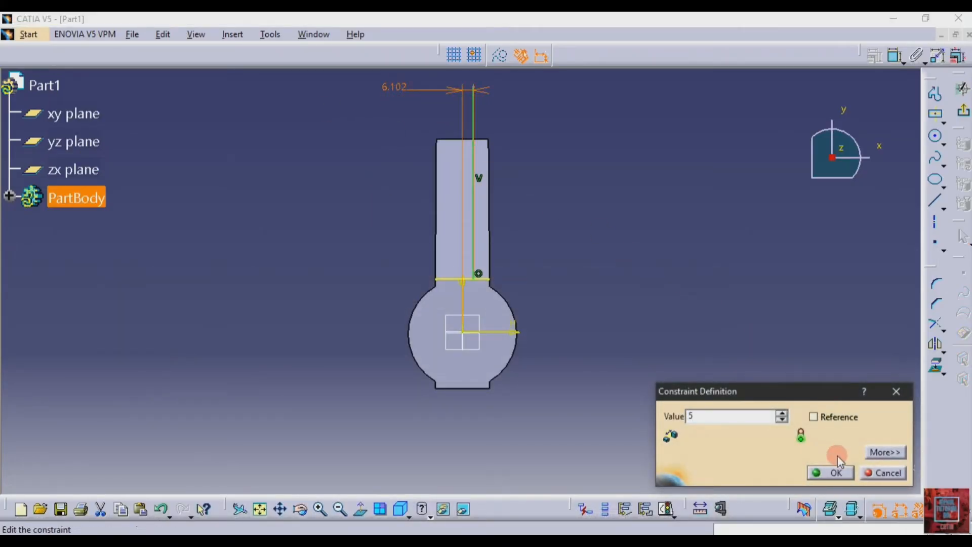
pyautogui.click(832, 472)
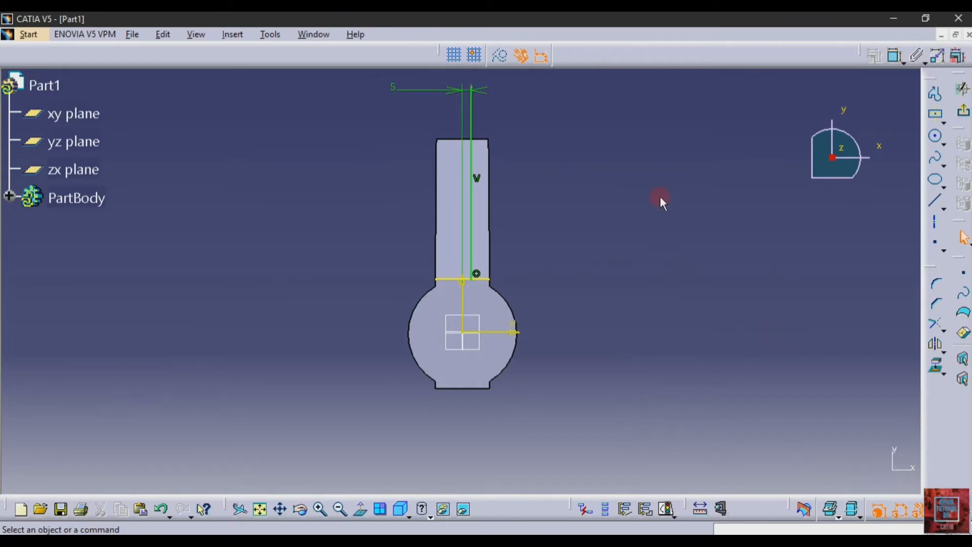
pyautogui.click(470, 250)
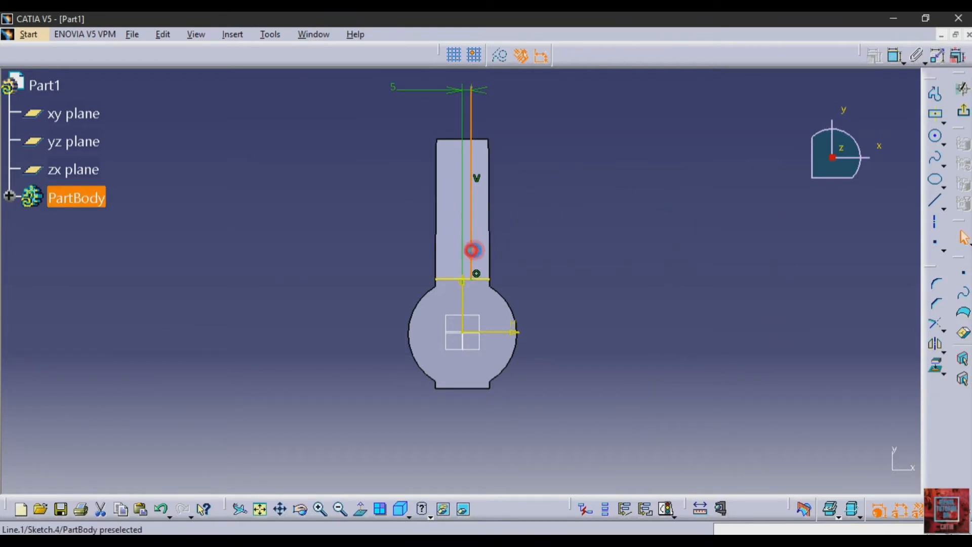
pyautogui.click(934, 344)
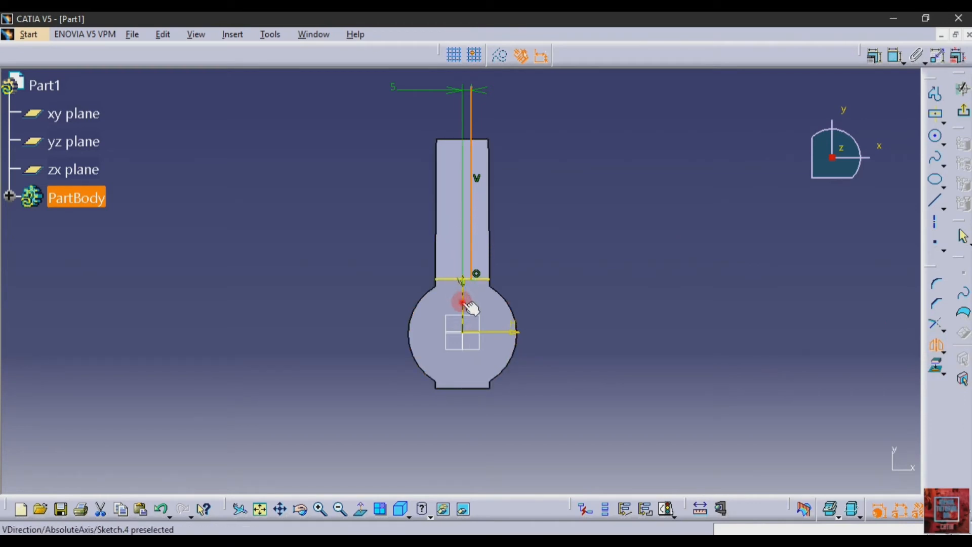
pyautogui.click(462, 301)
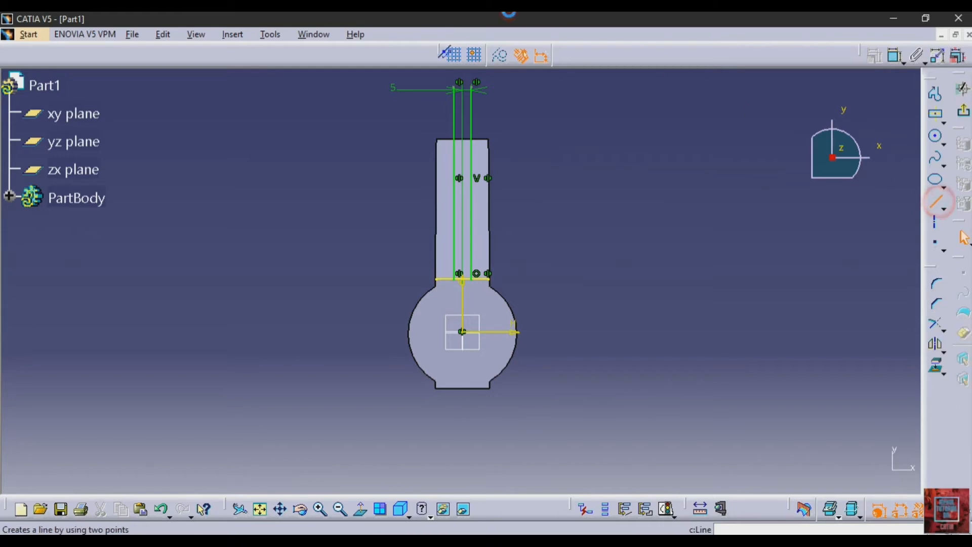
# Step: Close the slot top with a line, quick-trim the extra edge pieces, and exit the sketch
pyautogui.click(935, 201)
pyautogui.click(455, 87)
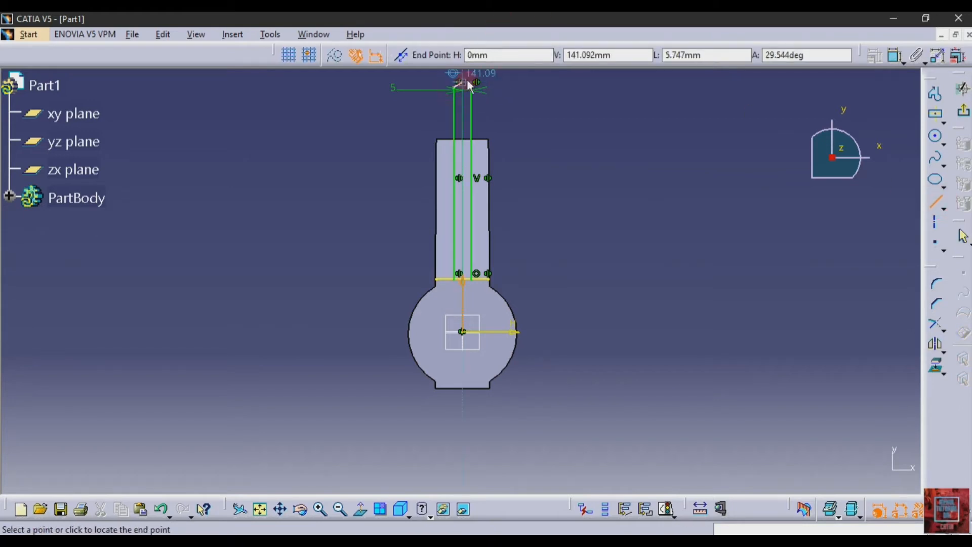
pyautogui.click(474, 88)
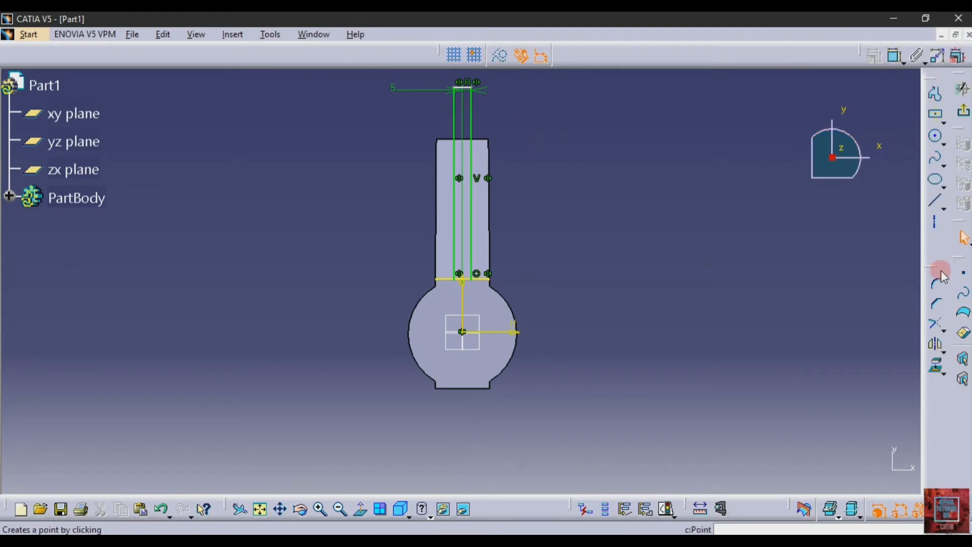
pyautogui.click(942, 330)
pyautogui.click(926, 342)
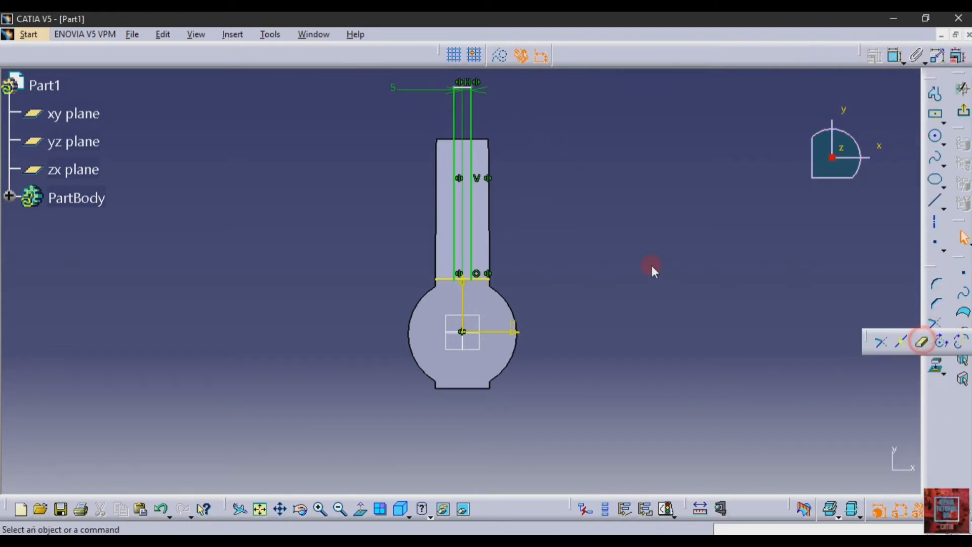
pyautogui.click(479, 280)
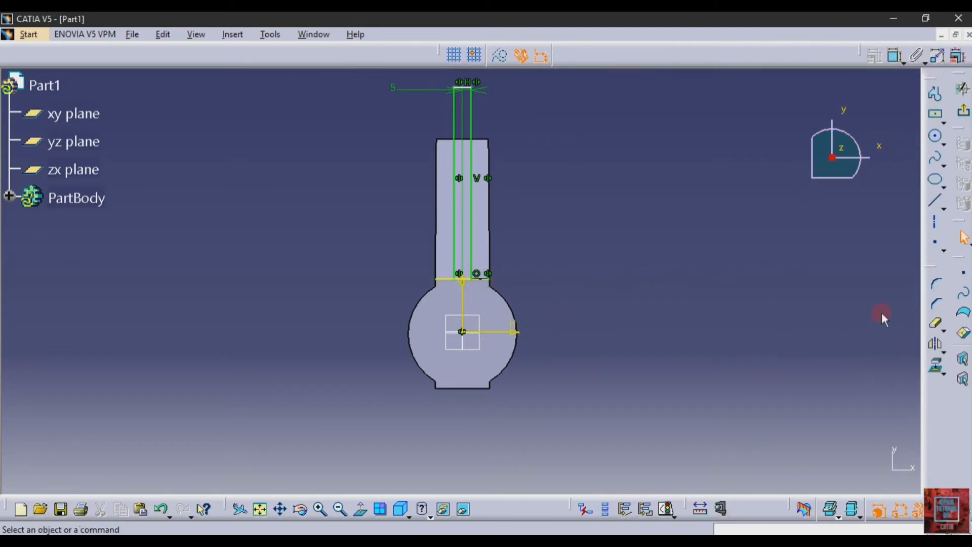
pyautogui.click(937, 325)
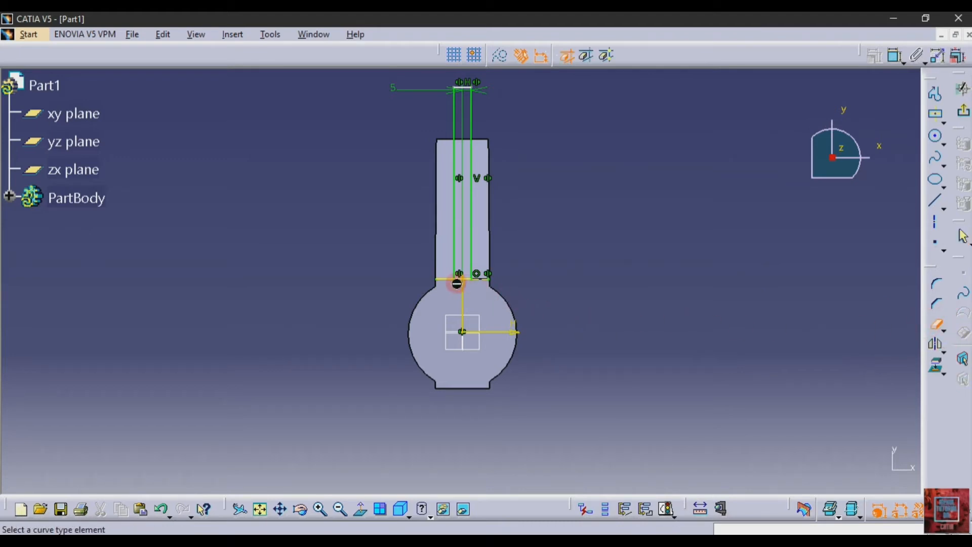
pyautogui.click(451, 278)
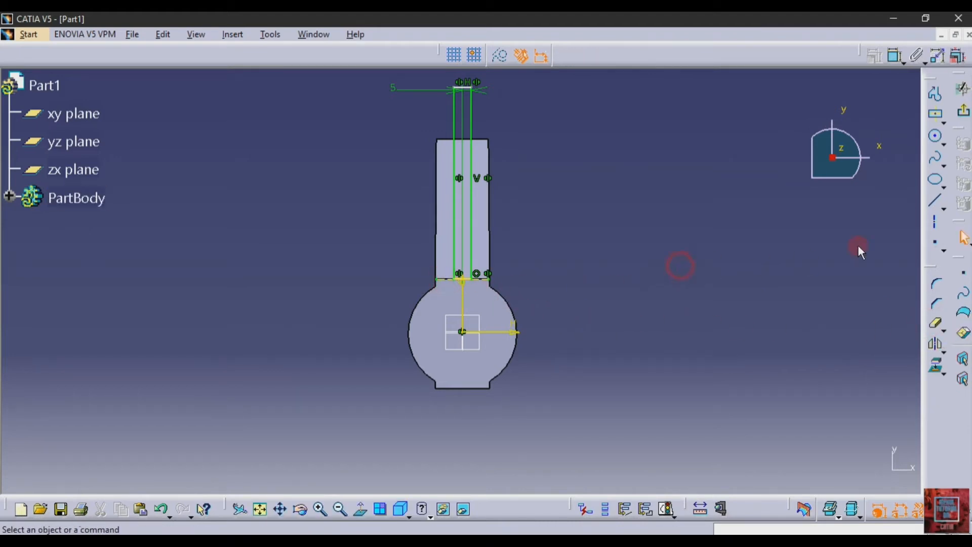
pyautogui.click(963, 90)
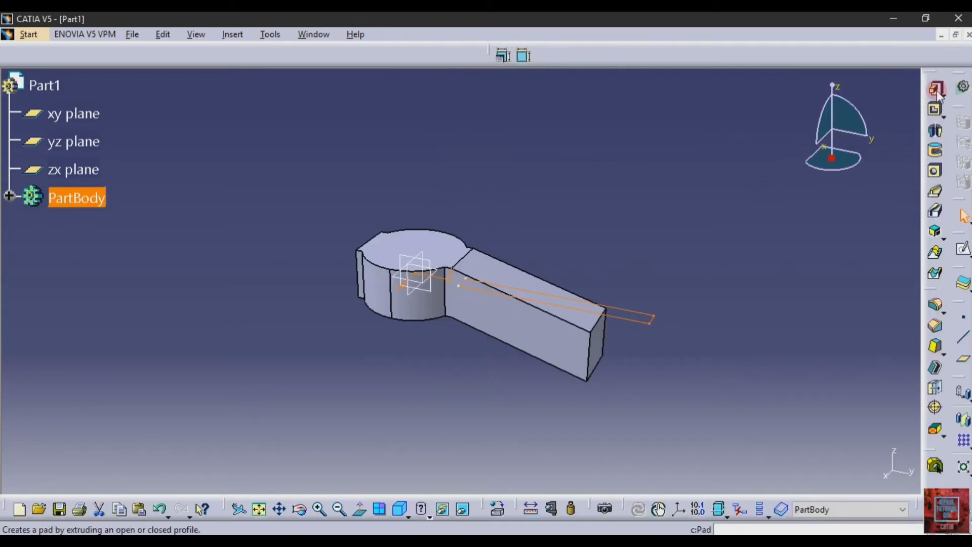
# Step: Cut Sketch.4 as a 50 mm mirrored-extent pocket, slotting the arm lengthwise
pyautogui.click(934, 150)
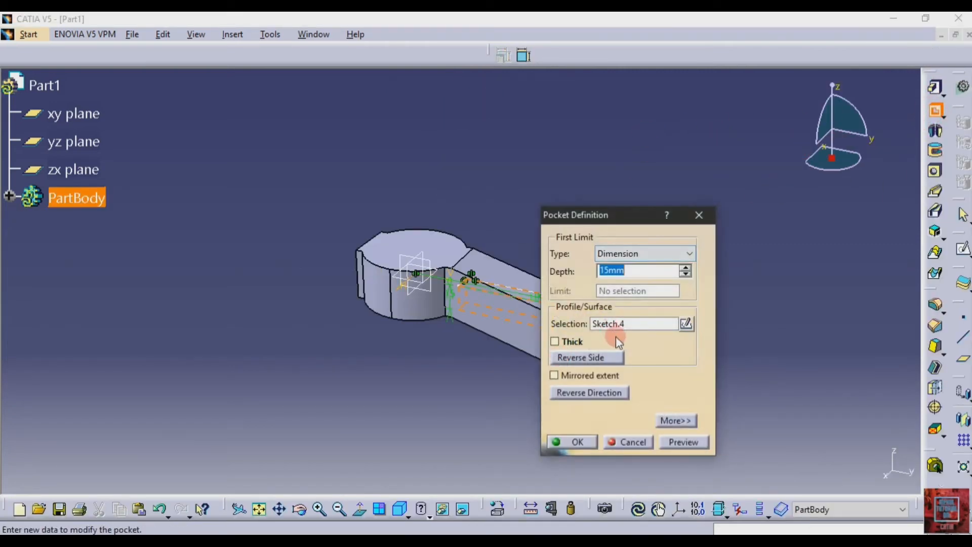
pyautogui.click(555, 375)
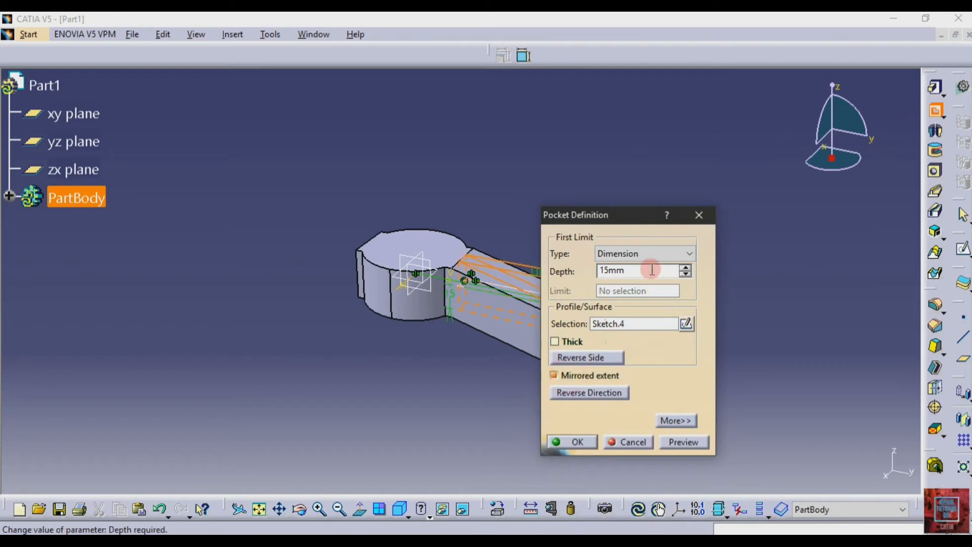
pyautogui.write('50')
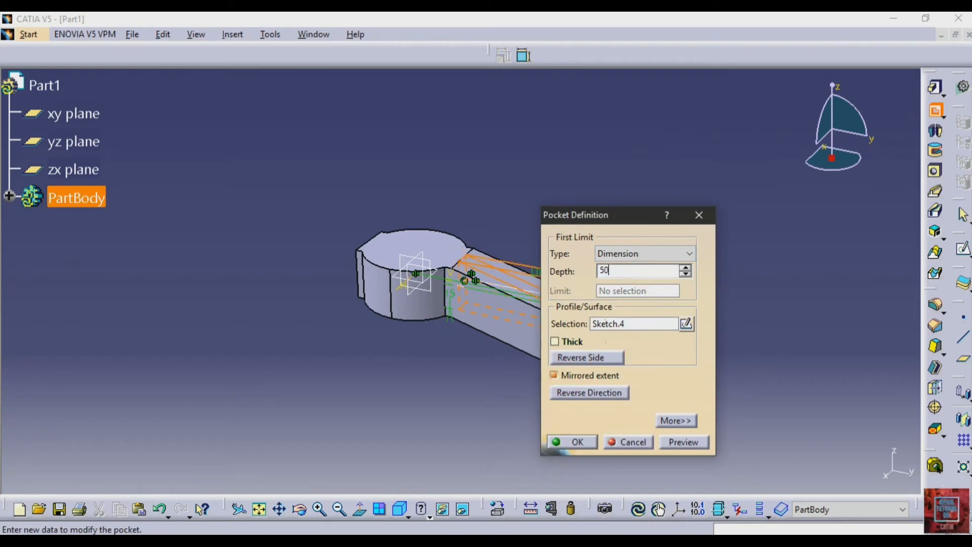
pyautogui.click(682, 441)
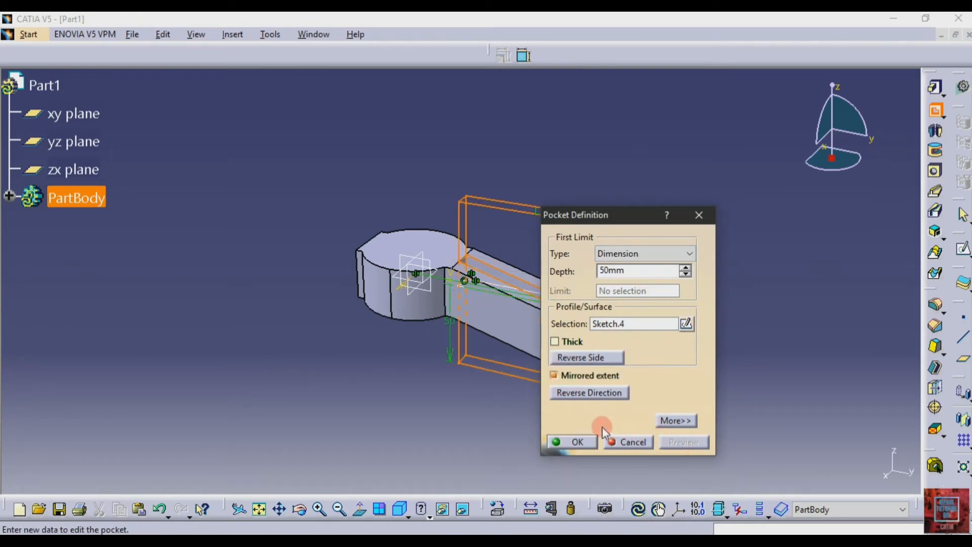
pyautogui.click(575, 441)
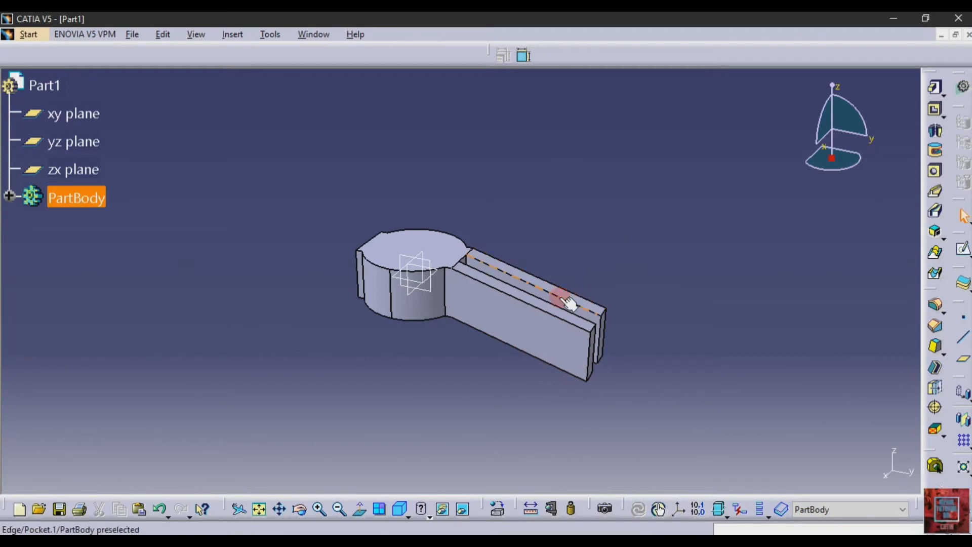
# Step: Mirror the arm pad Pad.3 across the zx plane
pyautogui.click(10, 201)
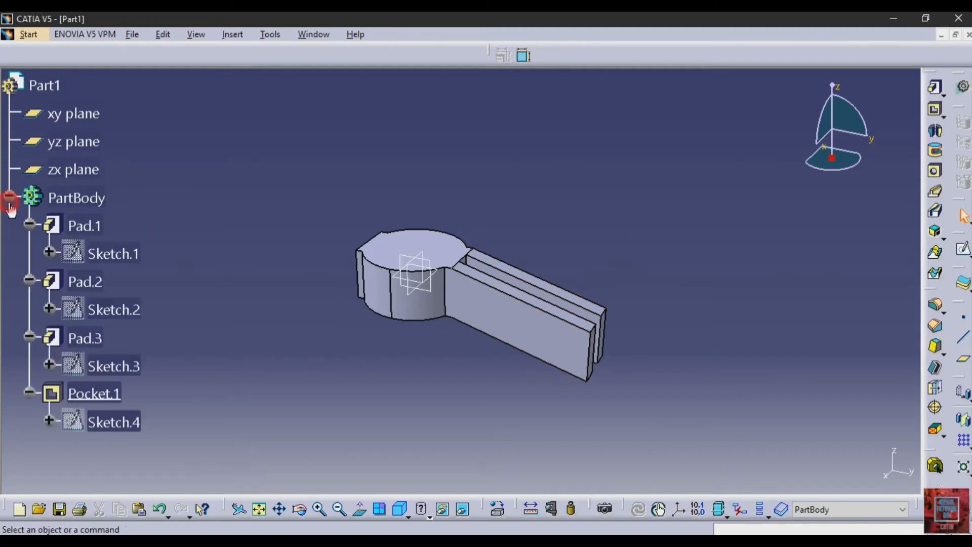
pyautogui.click(80, 386)
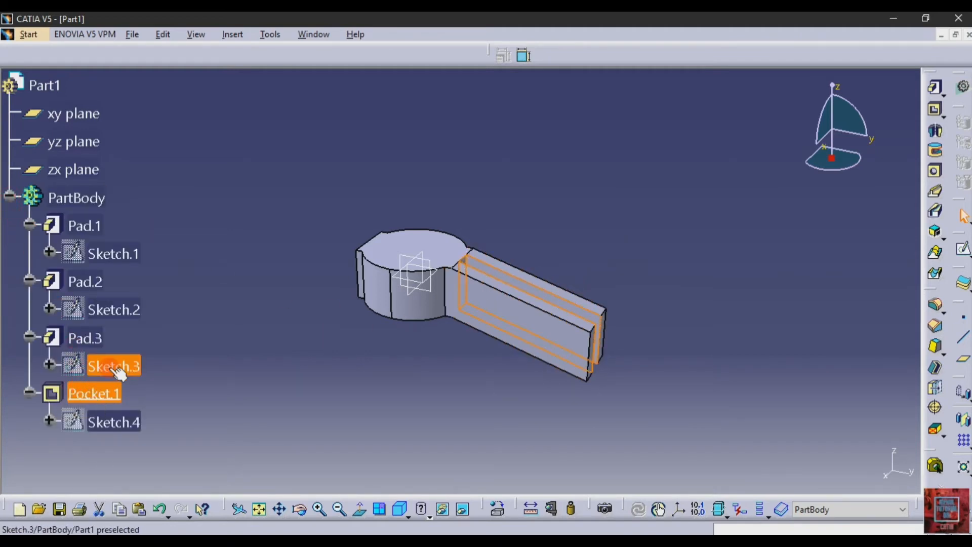
pyautogui.click(244, 350)
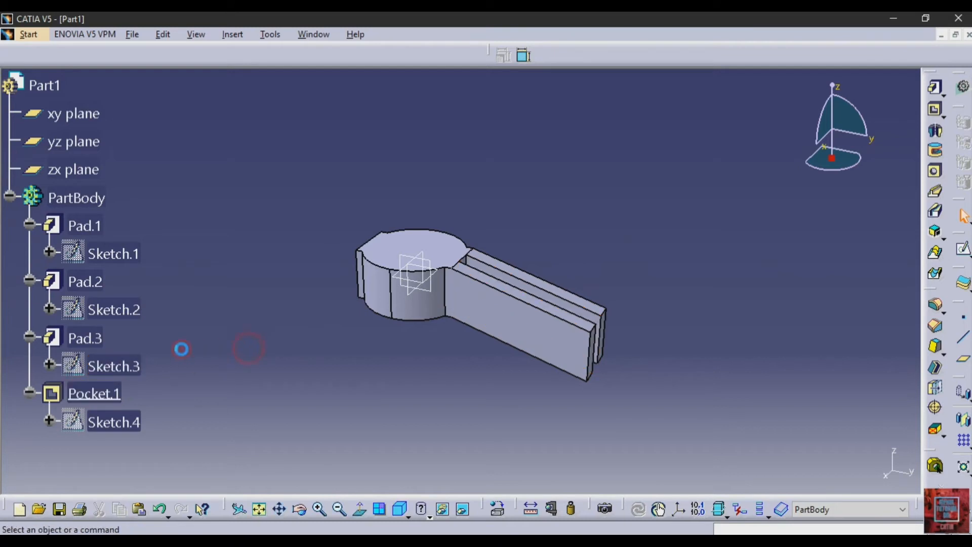
pyautogui.click(102, 338)
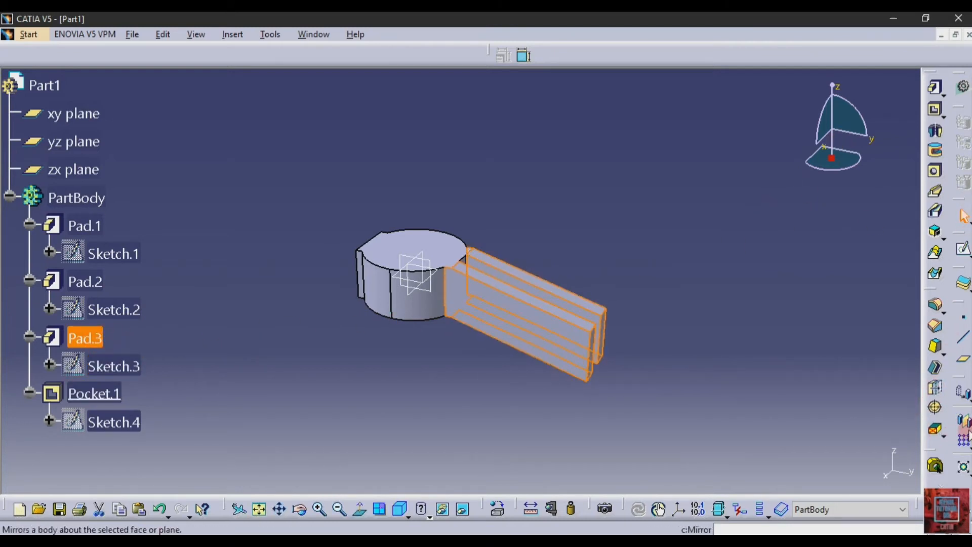
pyautogui.click(963, 421)
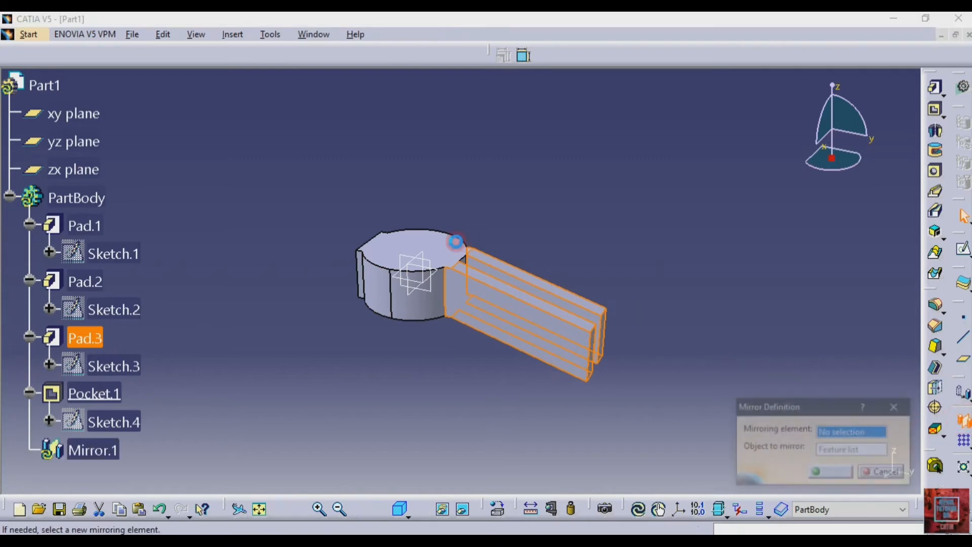
pyautogui.click(425, 256)
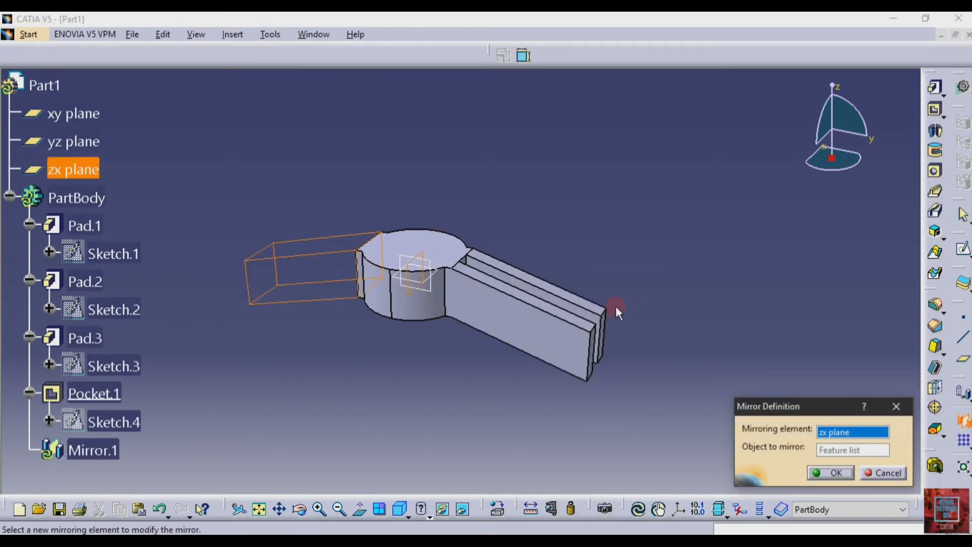
pyautogui.click(822, 473)
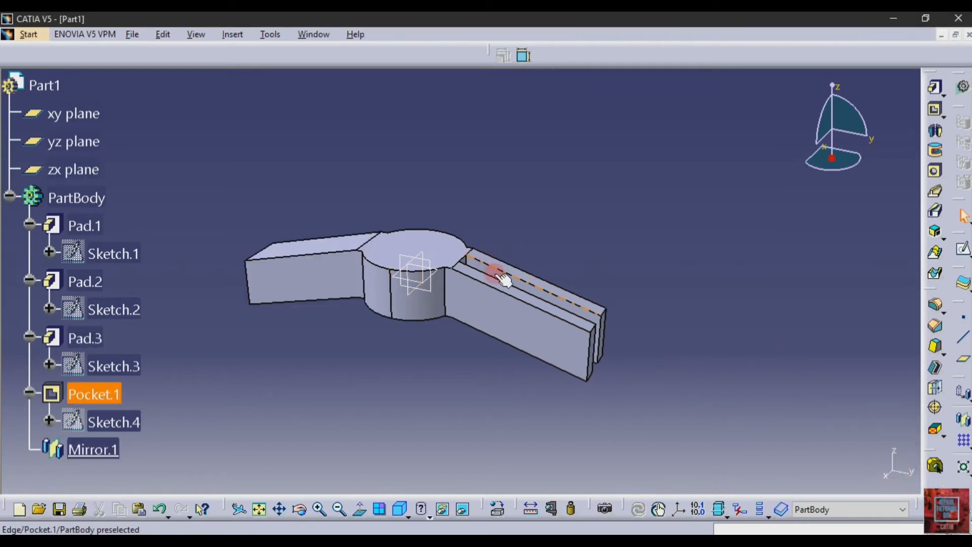
# Step: Mirror the slot pocket Pocket.1 across the zx plane to slot the new arm
pyautogui.click(94, 394)
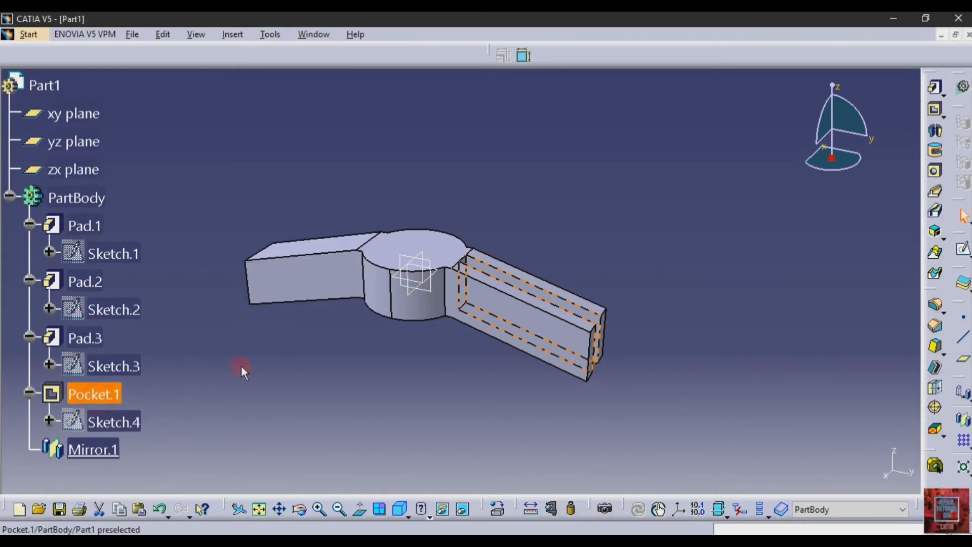
pyautogui.click(963, 419)
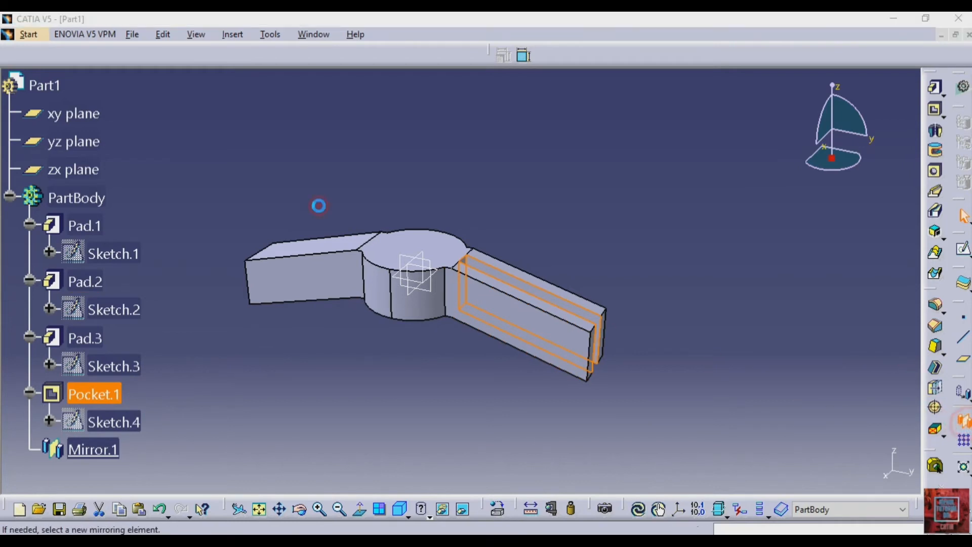
pyautogui.click(425, 255)
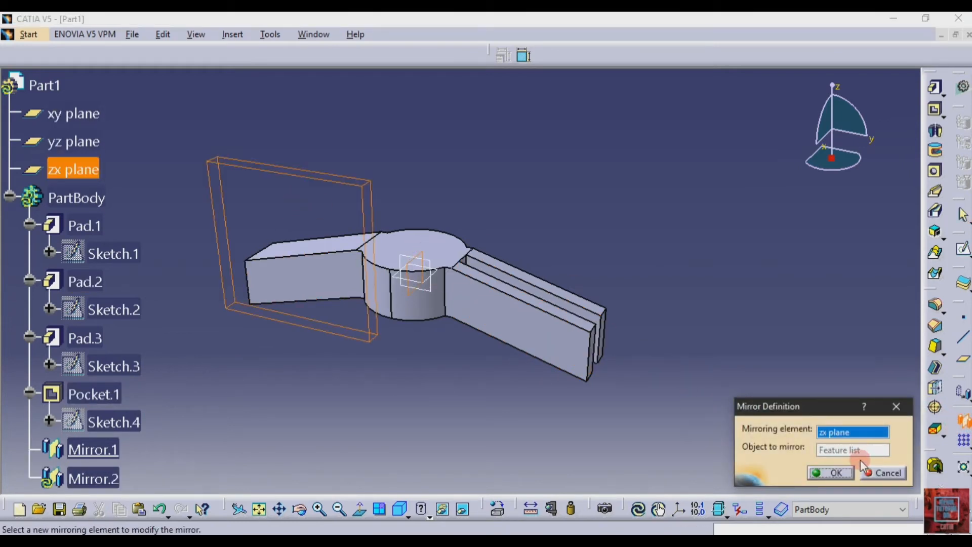
pyautogui.click(830, 472)
pyautogui.click(774, 315)
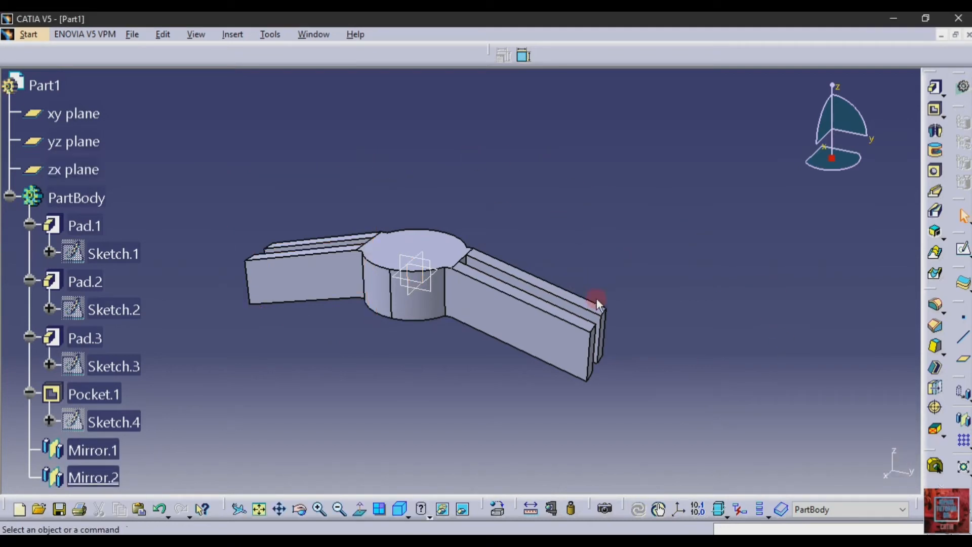
pyautogui.click(438, 265)
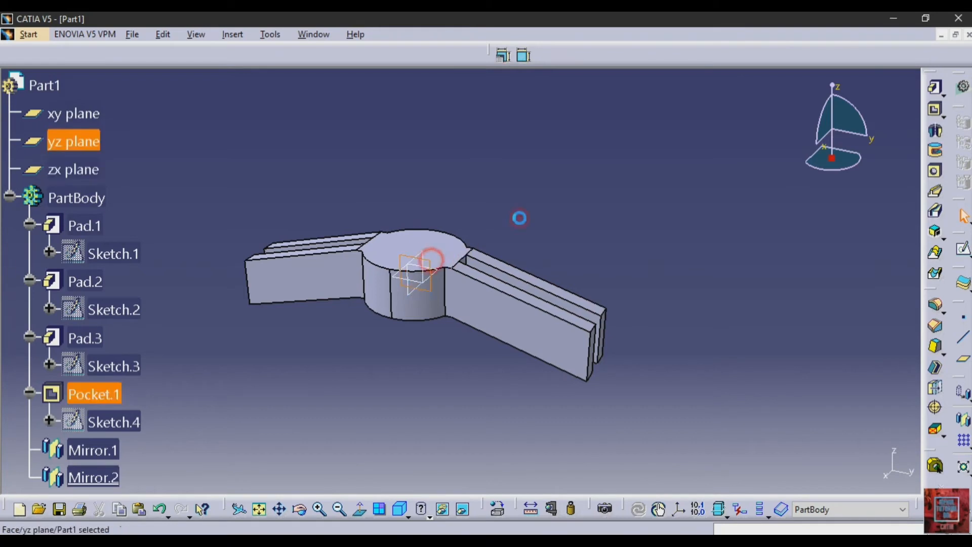
pyautogui.click(9, 195)
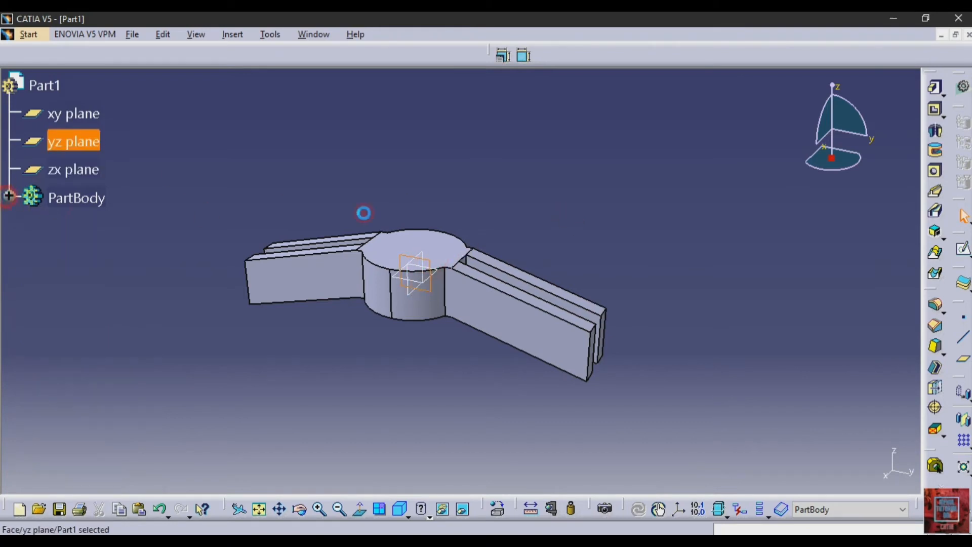
# Step: Start a yz-plane sketch with the right arm's end edge projected as a construction line
pyautogui.click(962, 249)
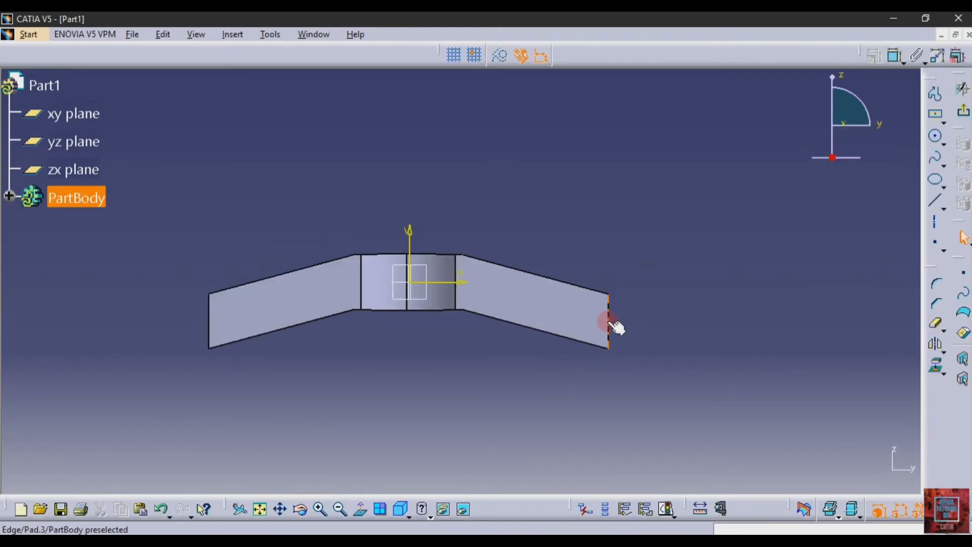
pyautogui.click(608, 322)
pyautogui.click(935, 365)
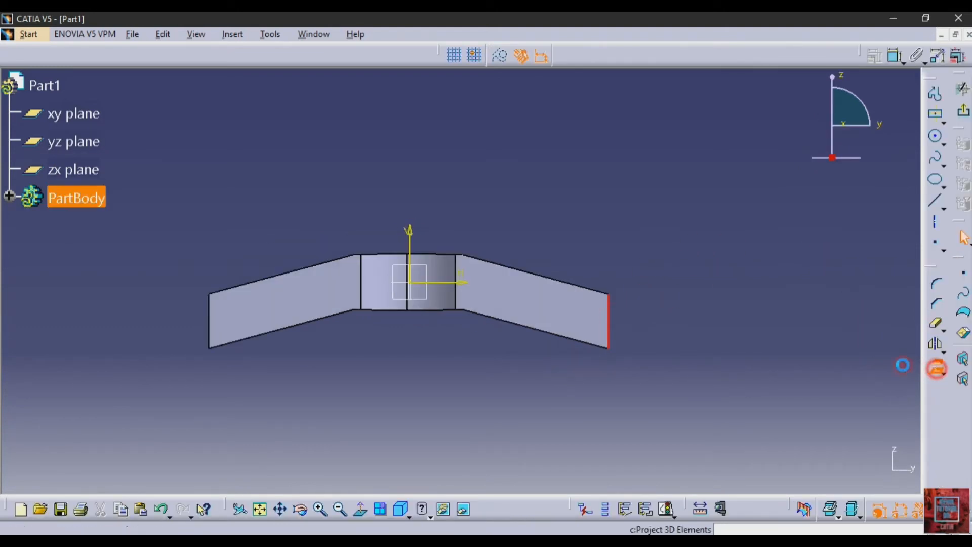
pyautogui.click(633, 202)
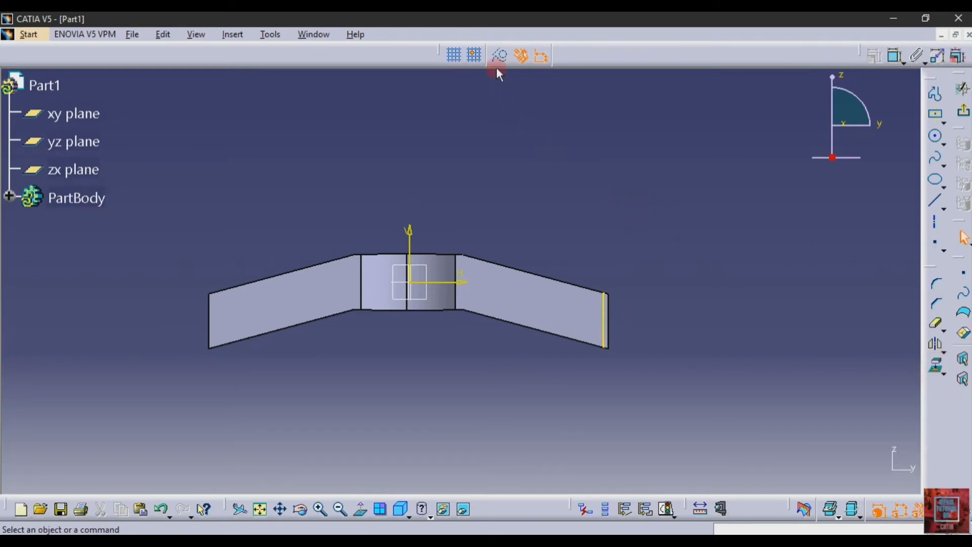
pyautogui.click(604, 317)
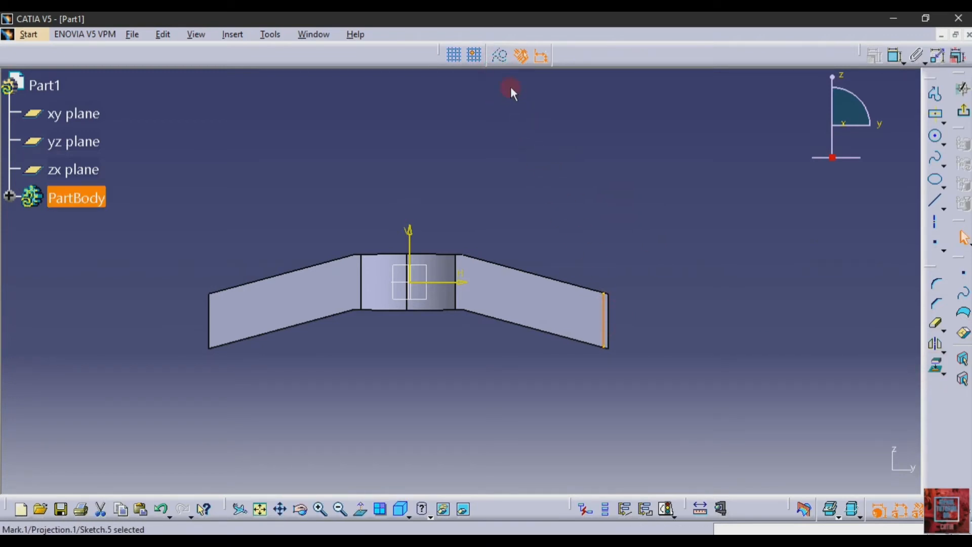
pyautogui.click(500, 54)
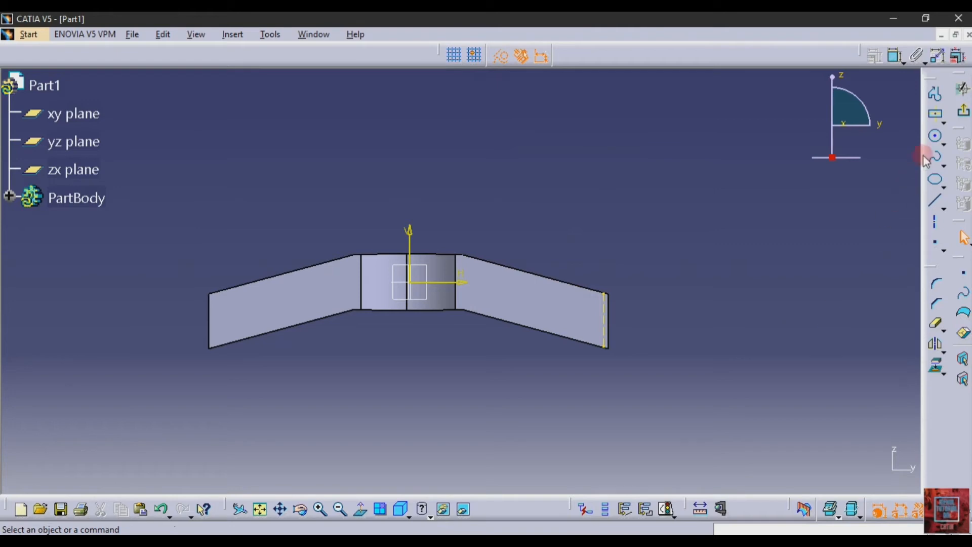
pyautogui.click(934, 135)
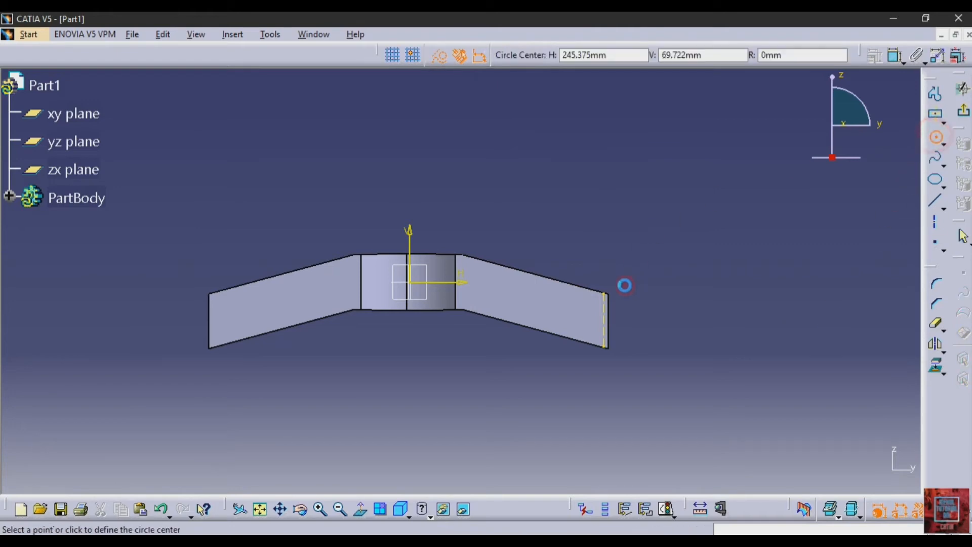
# Step: Draw a solid circle centred on the right arm's end edge
pyautogui.click(604, 321)
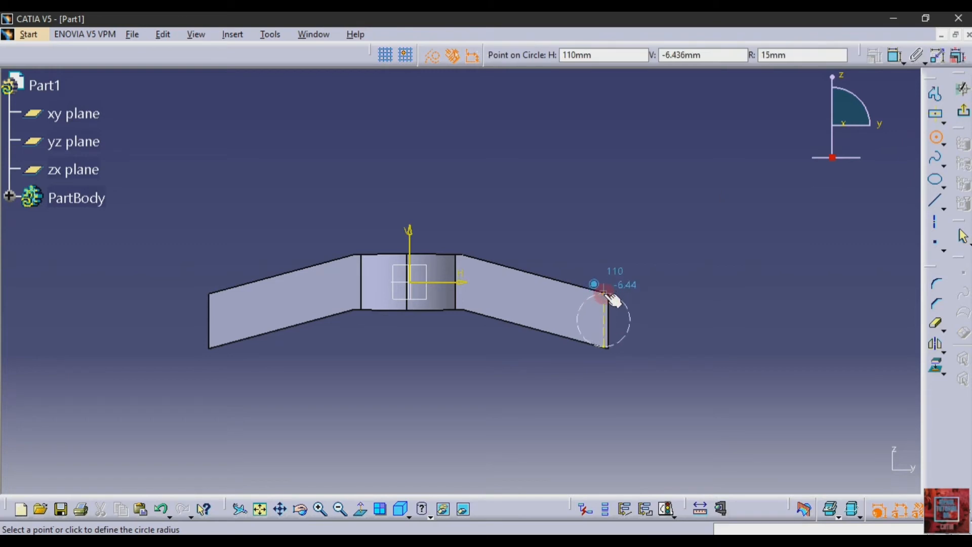
pyautogui.click(607, 289)
pyautogui.click(501, 56)
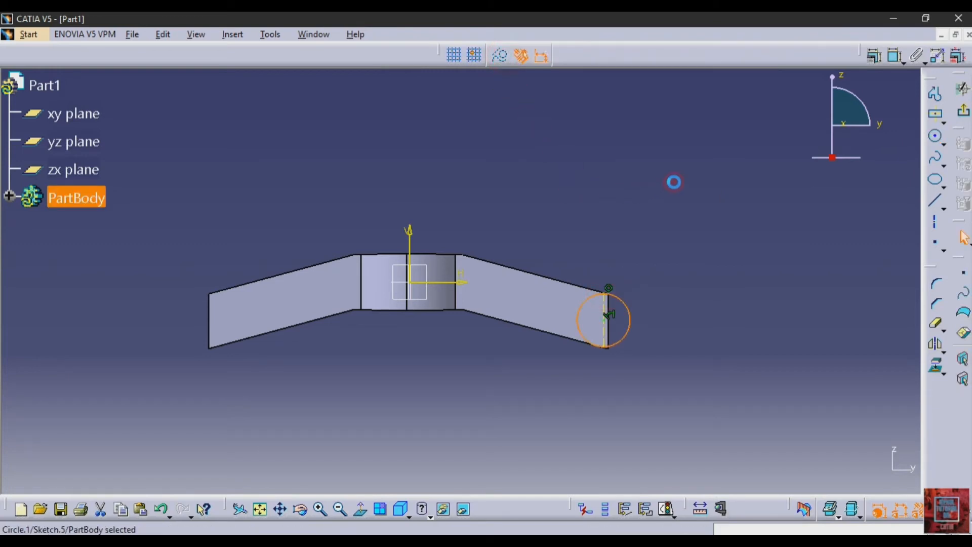
pyautogui.click(719, 327)
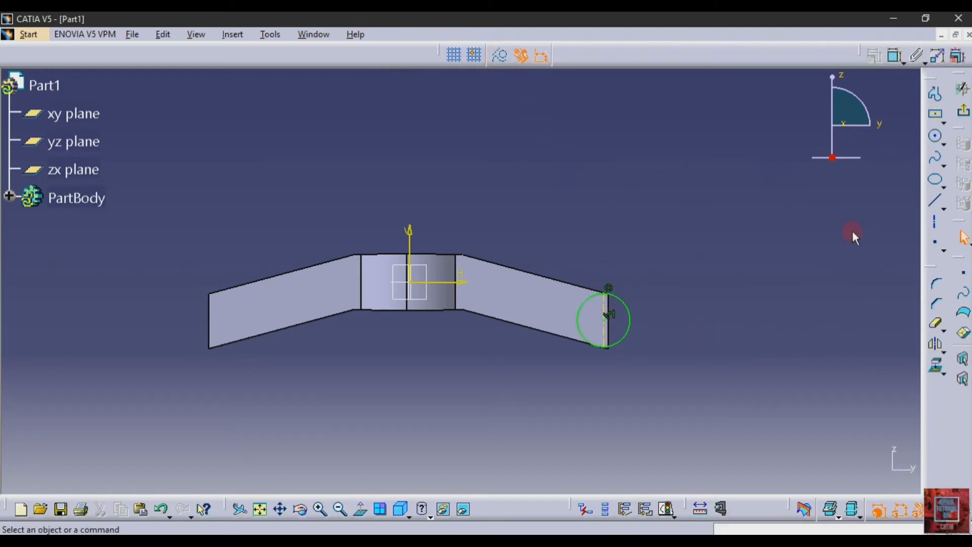
# Step: Add a concentric outer circle with a 49.971 diameter dimension, checking the reference drawing
pyautogui.click(925, 144)
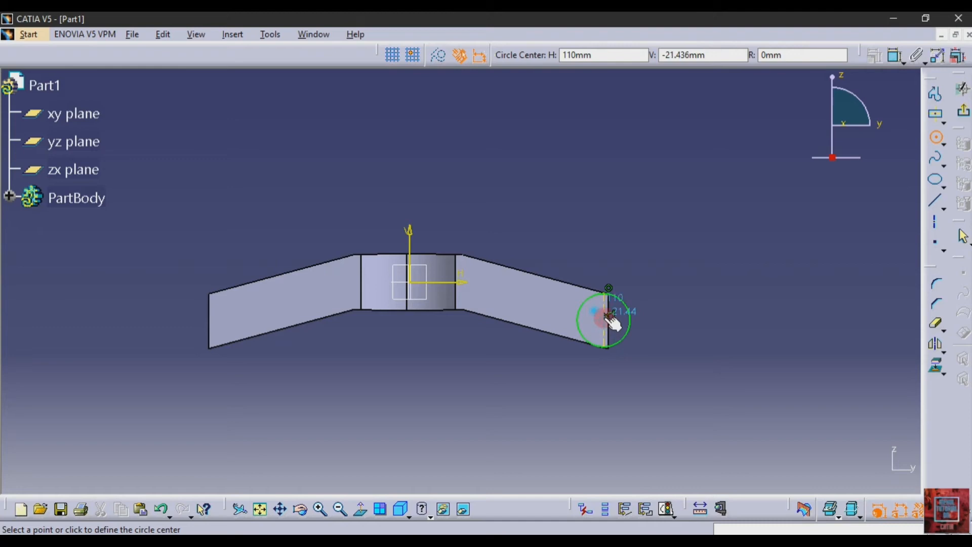
pyautogui.click(604, 318)
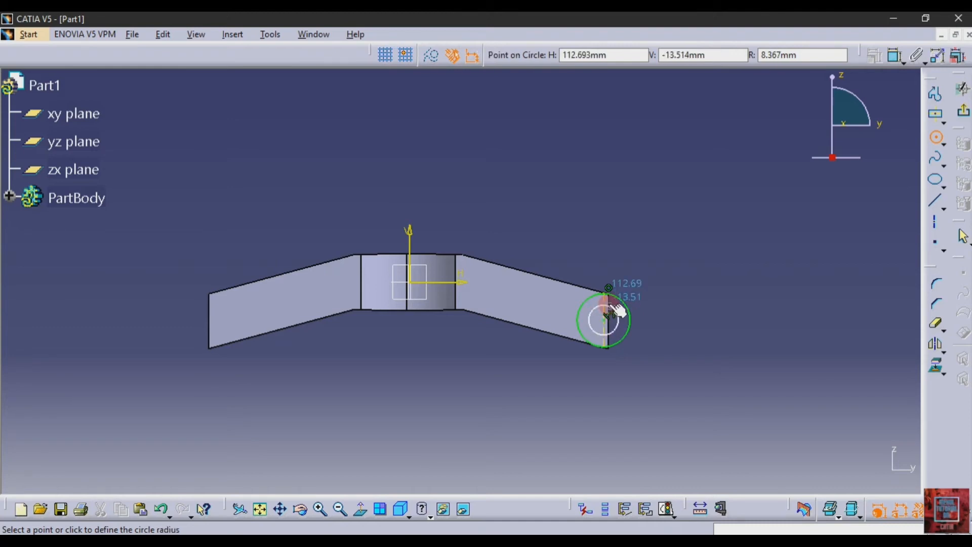
pyautogui.click(624, 281)
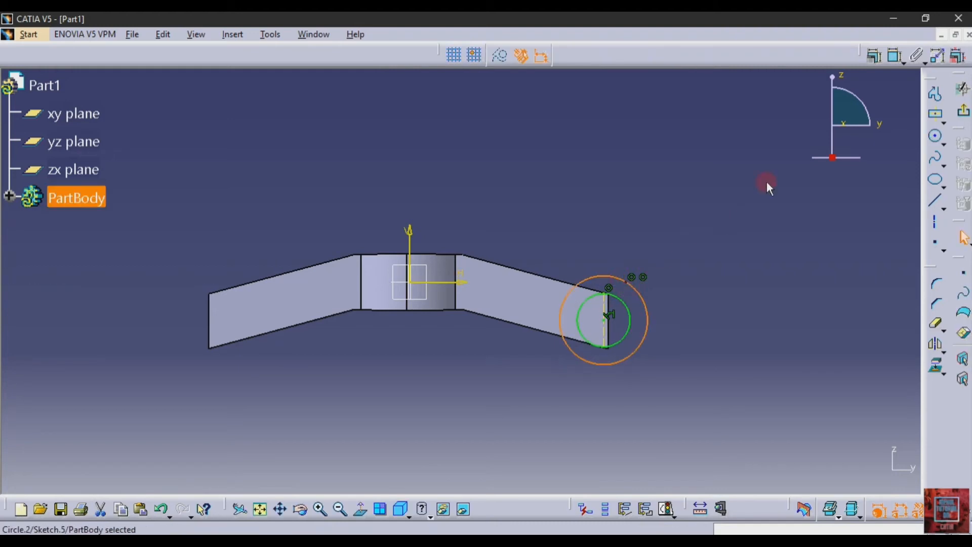
pyautogui.click(883, 57)
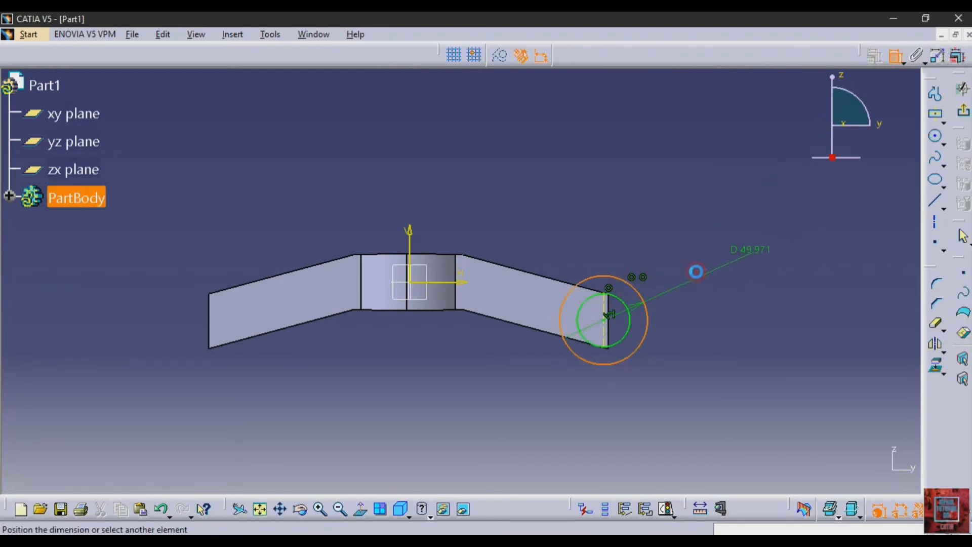
pyautogui.click(692, 273)
pyautogui.hotkey('alt', 'Tab')
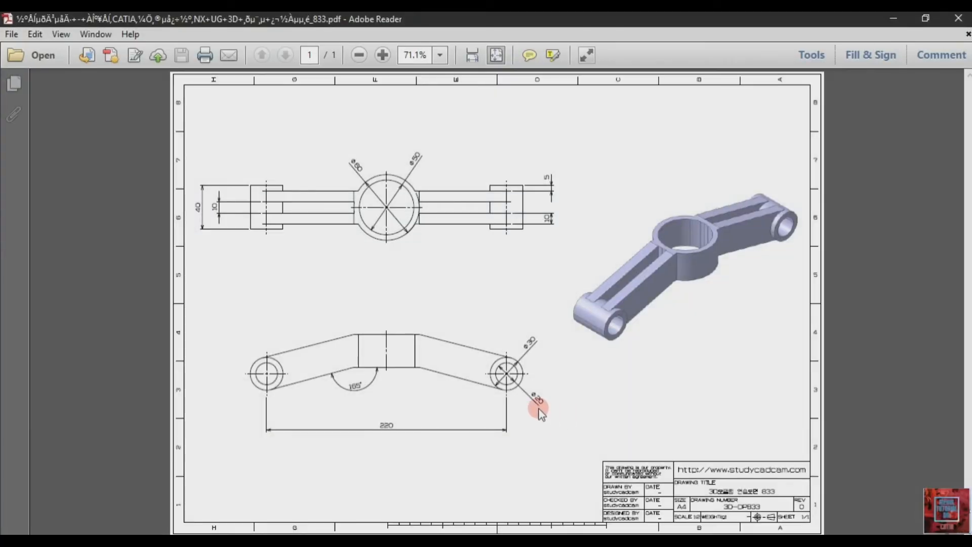
pyautogui.click(303, 540)
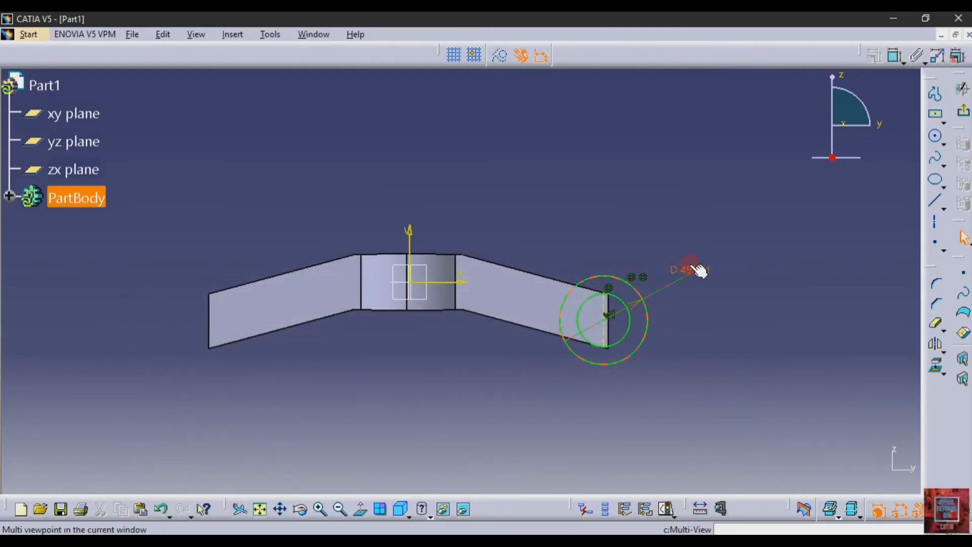
# Step: Try changing the outer circle's diameter dimension to 20 mm
pyautogui.doubleClick(693, 269)
pyautogui.write('20')
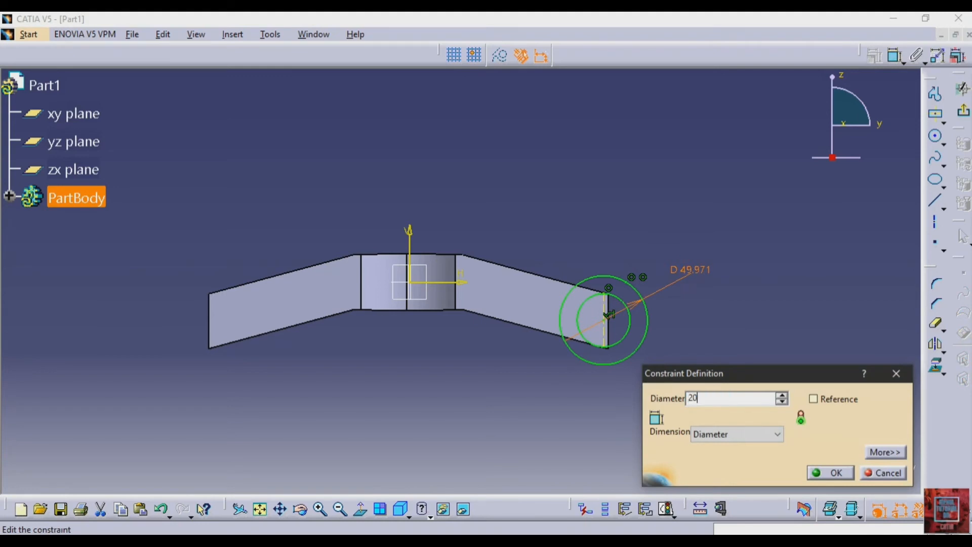
pyautogui.press('Return')
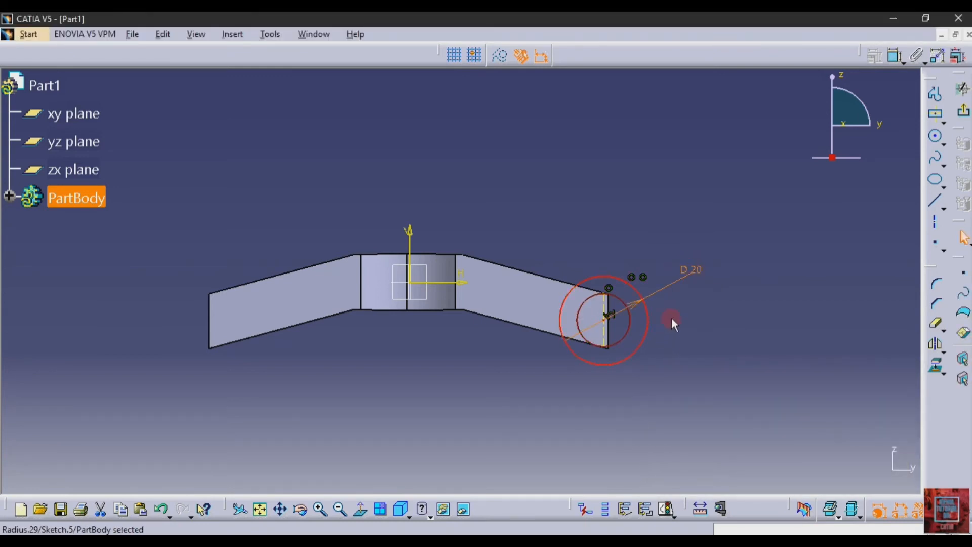
pyautogui.doubleClick(689, 268)
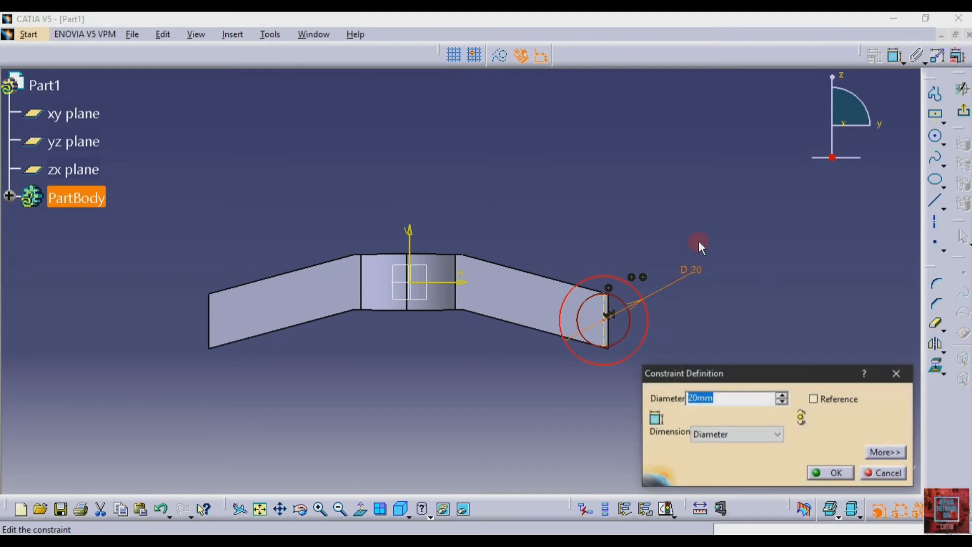
pyautogui.press('BackSpace')
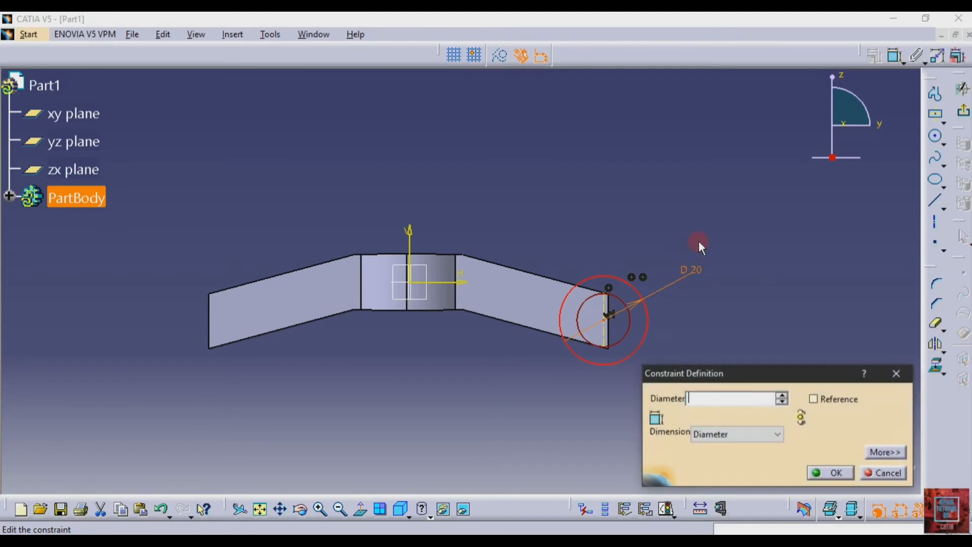
pyautogui.click(883, 473)
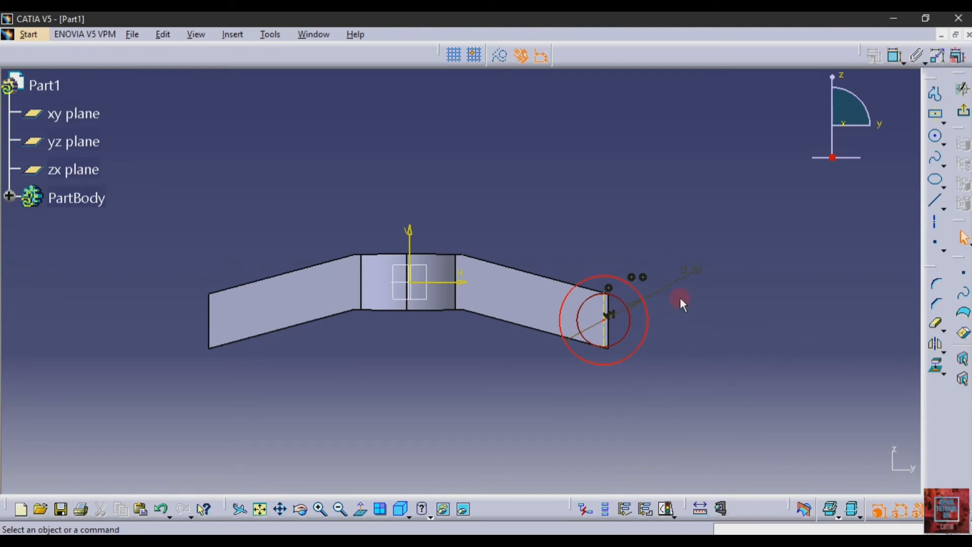
# Step: Delete the D 20 dimension and the outer circle
pyautogui.doubleClick(687, 269)
pyautogui.press('Delete')
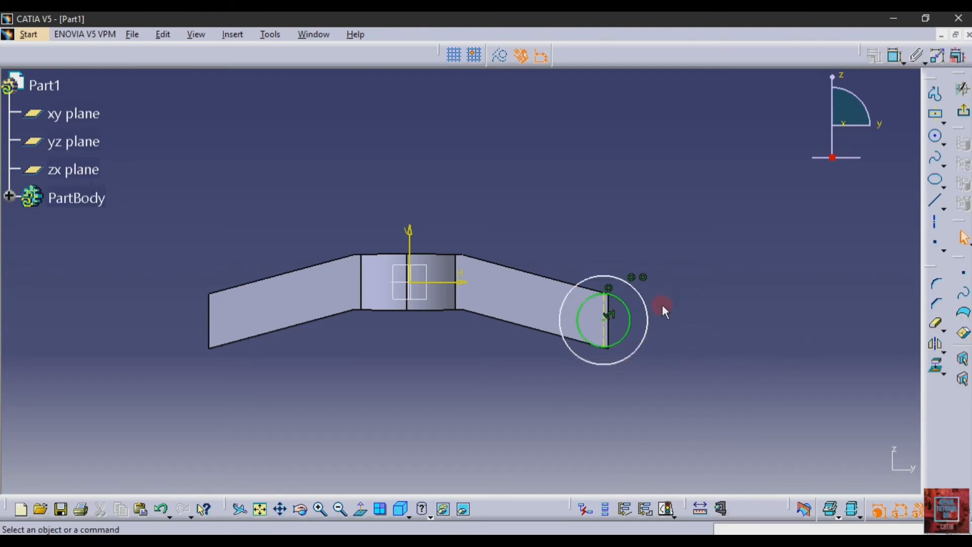
pyautogui.click(648, 339)
pyautogui.press('Delete')
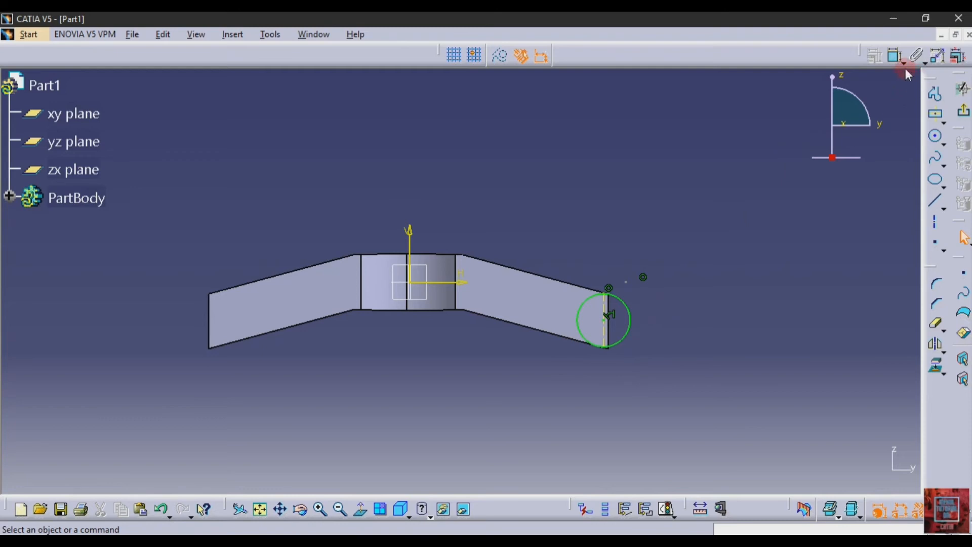
# Step: Draw a concentric circle at the right arm's end constrained to 20 mm diameter
pyautogui.click(936, 135)
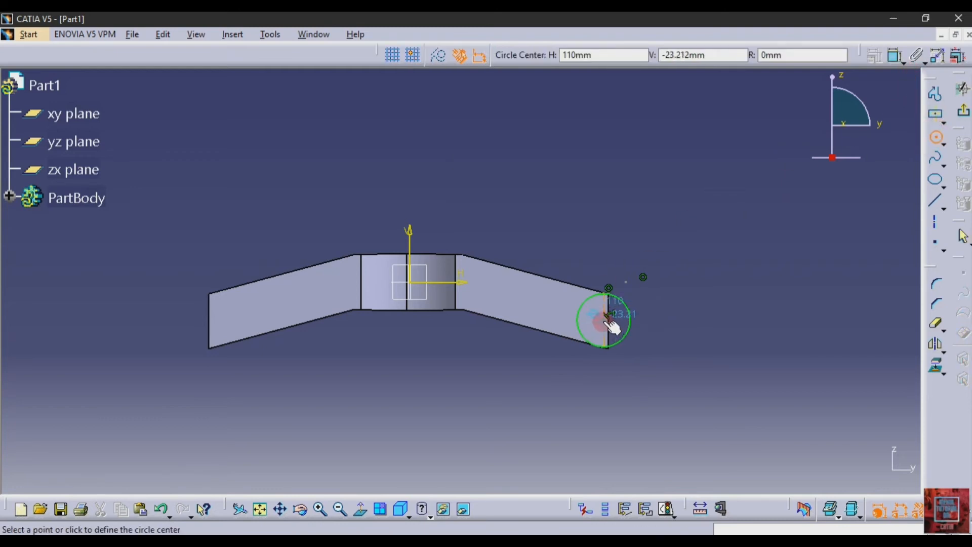
pyautogui.click(608, 315)
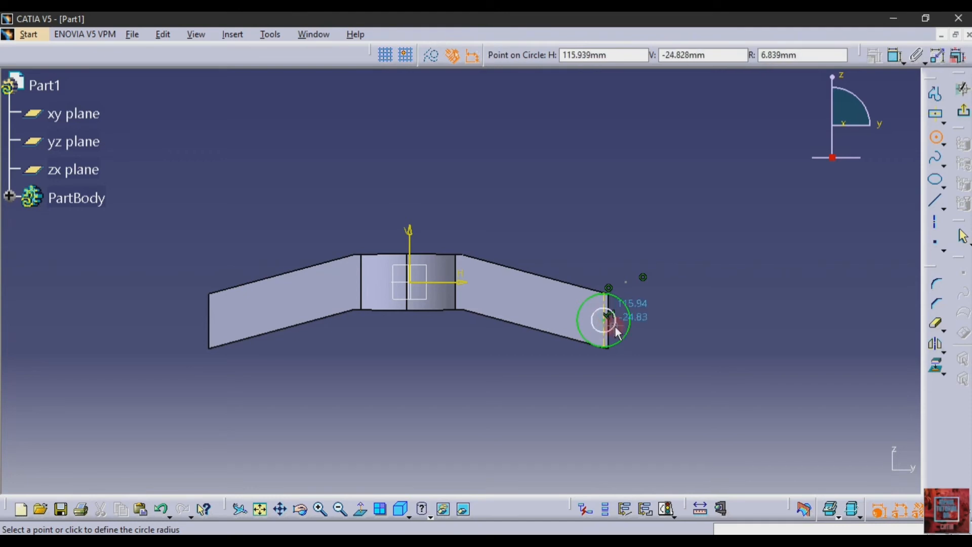
pyautogui.click(616, 331)
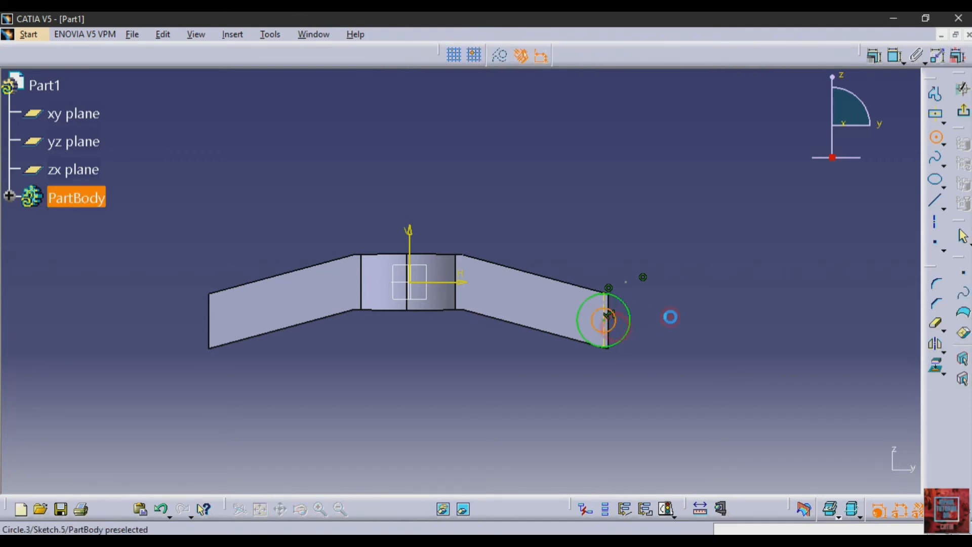
pyautogui.click(895, 55)
pyautogui.click(677, 260)
pyautogui.doubleClick(690, 256)
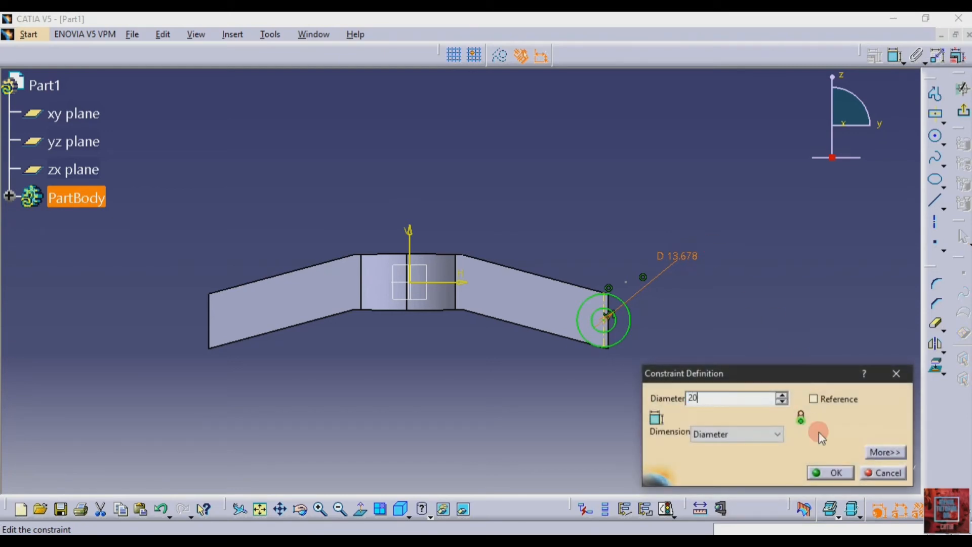
pyautogui.click(826, 472)
pyautogui.click(631, 329)
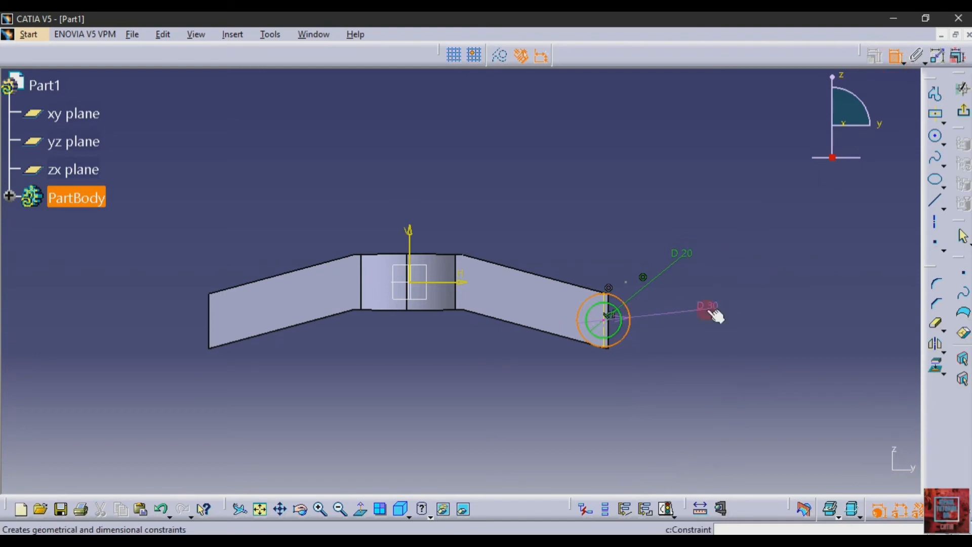
pyautogui.press('Escape')
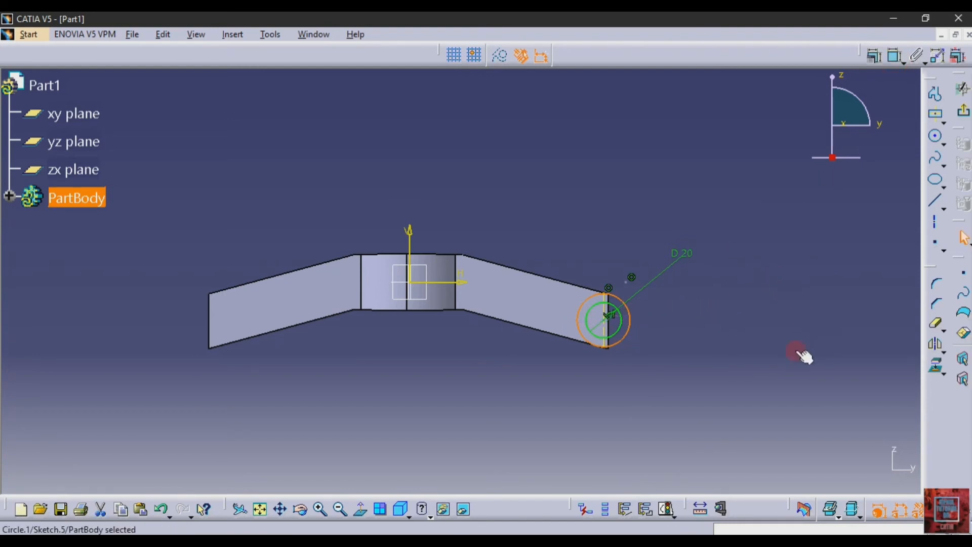
pyautogui.click(718, 352)
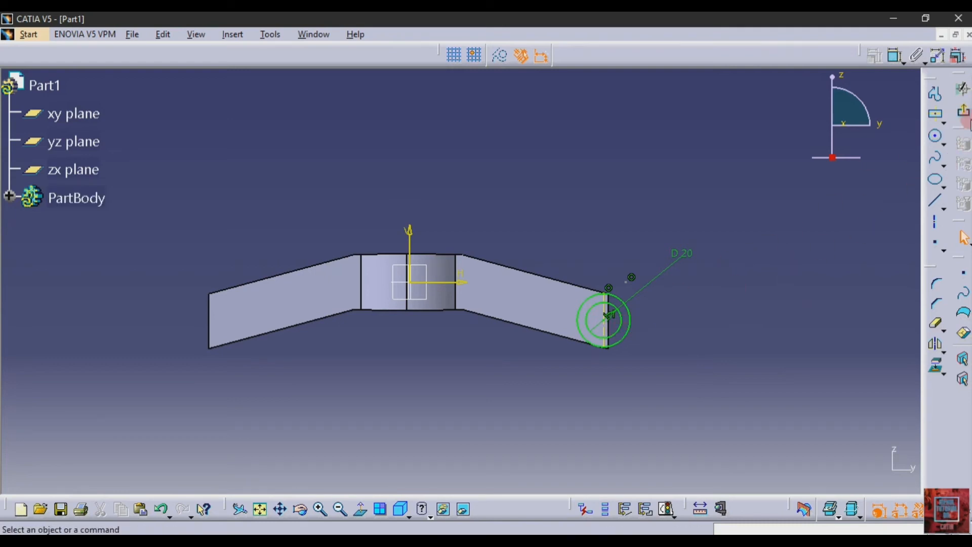
pyautogui.click(963, 112)
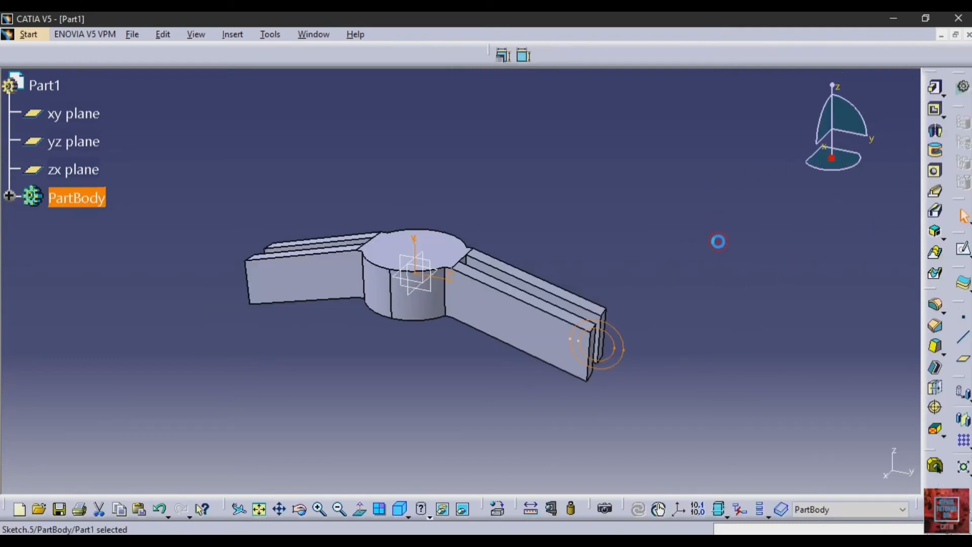
# Step: Pad Sketch.5 20 mm with mirrored extent, checking the length against the reference drawing
pyautogui.click(935, 88)
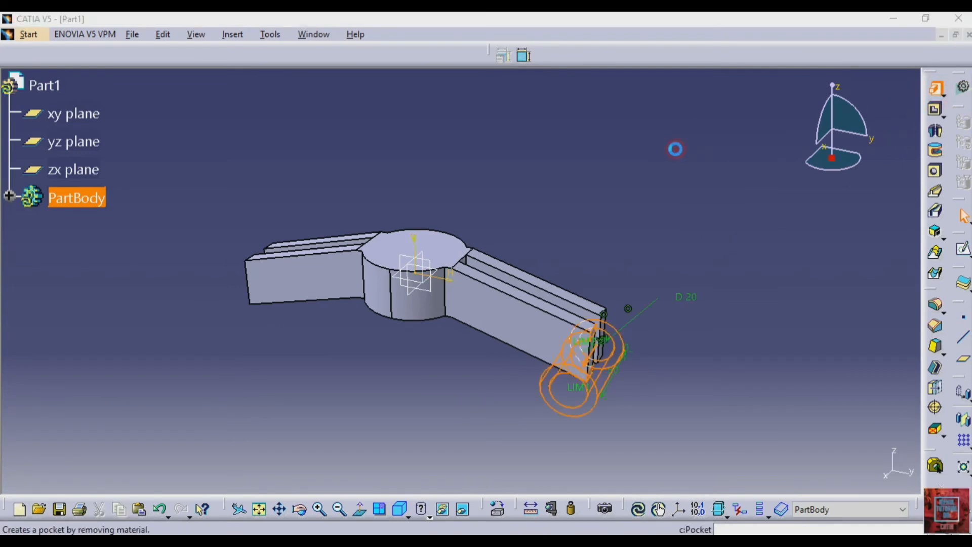
pyautogui.click(570, 370)
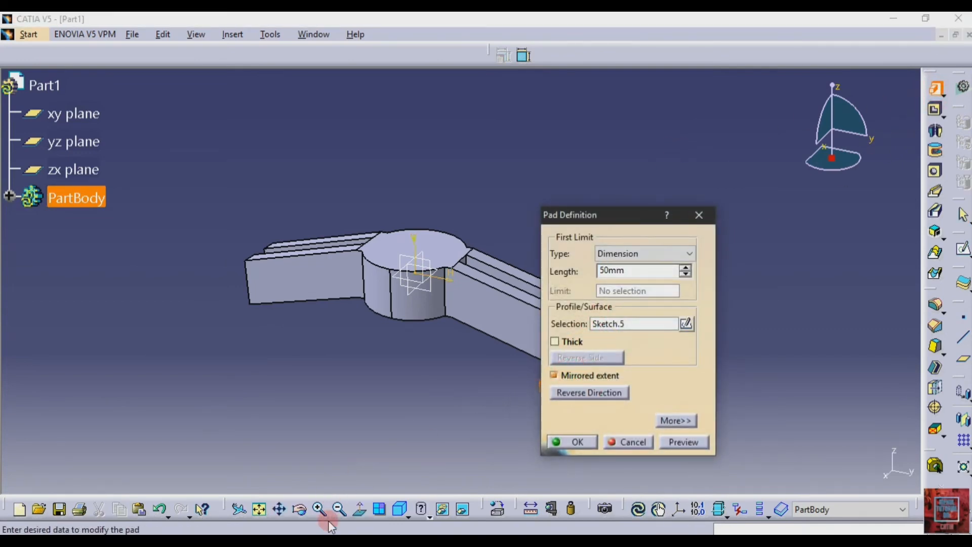
pyautogui.click(319, 541)
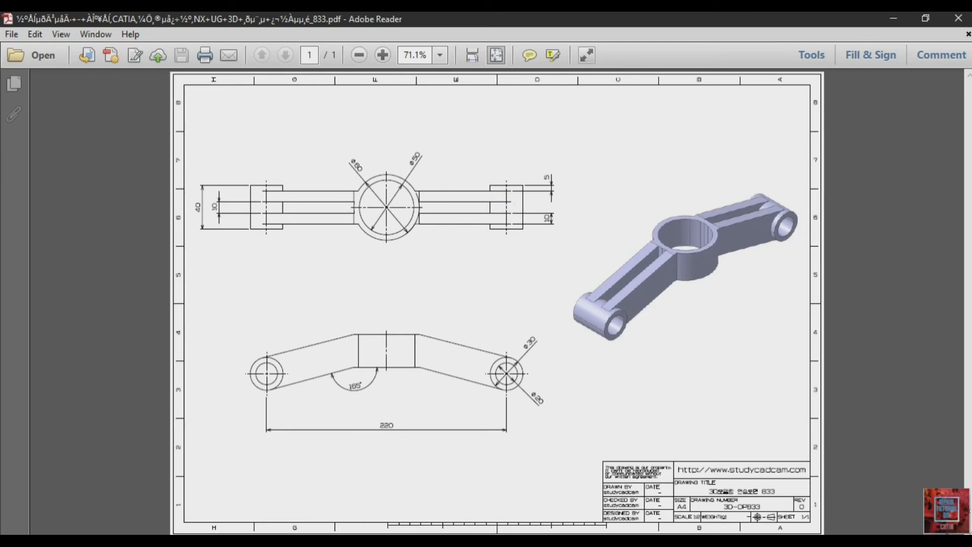
pyautogui.click(332, 540)
pyautogui.click(634, 268)
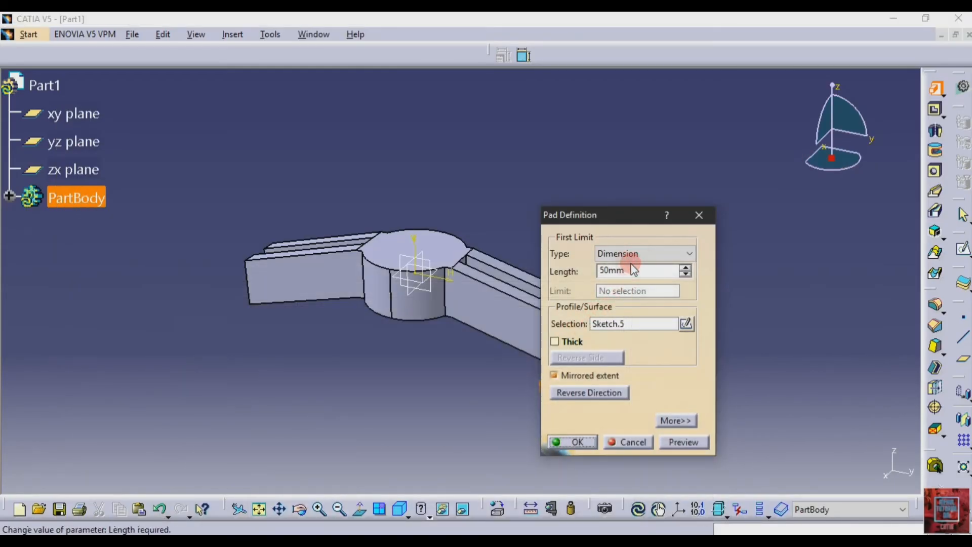
pyautogui.doubleClick(646, 271)
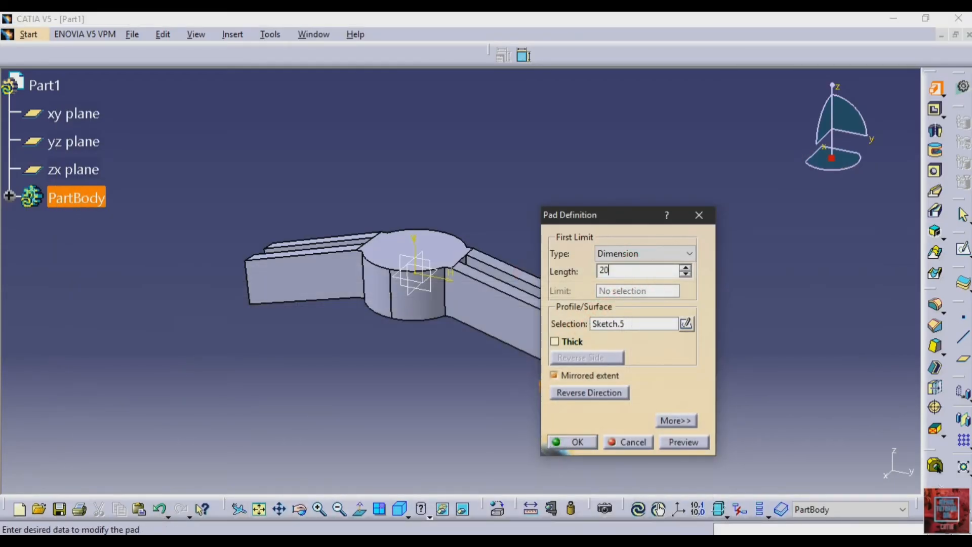
pyautogui.press('Return')
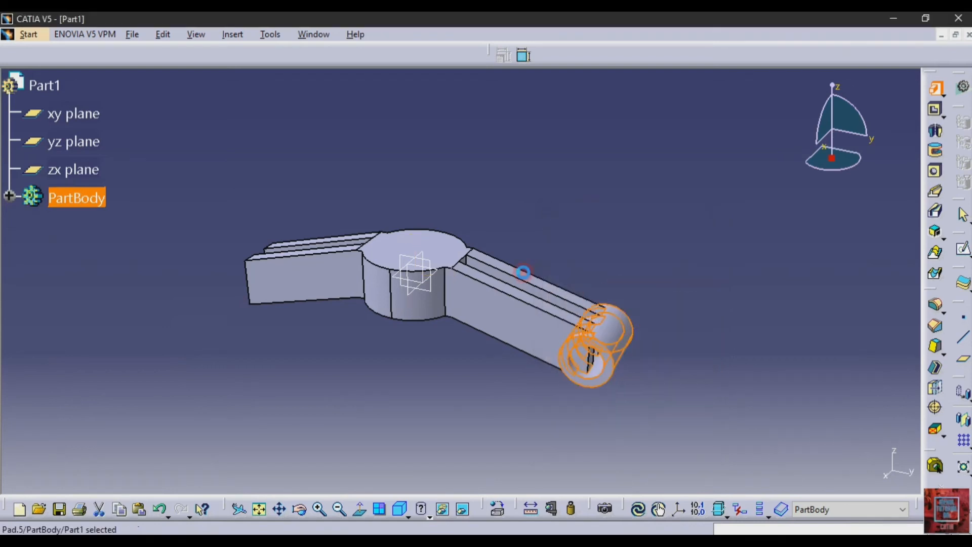
pyautogui.click(865, 350)
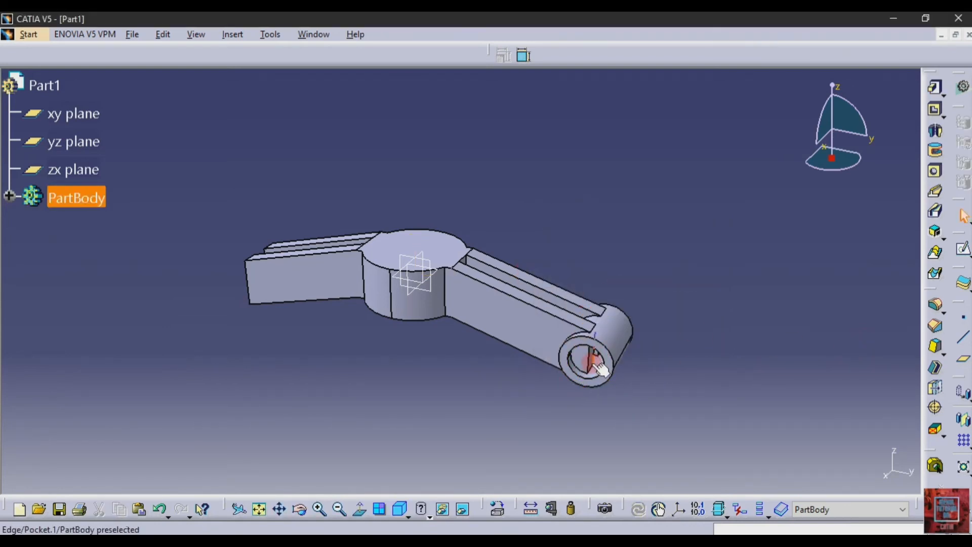
# Step: Start a new yz-plane sketch with the eye's edge projected as construction geometry
pyautogui.click(438, 252)
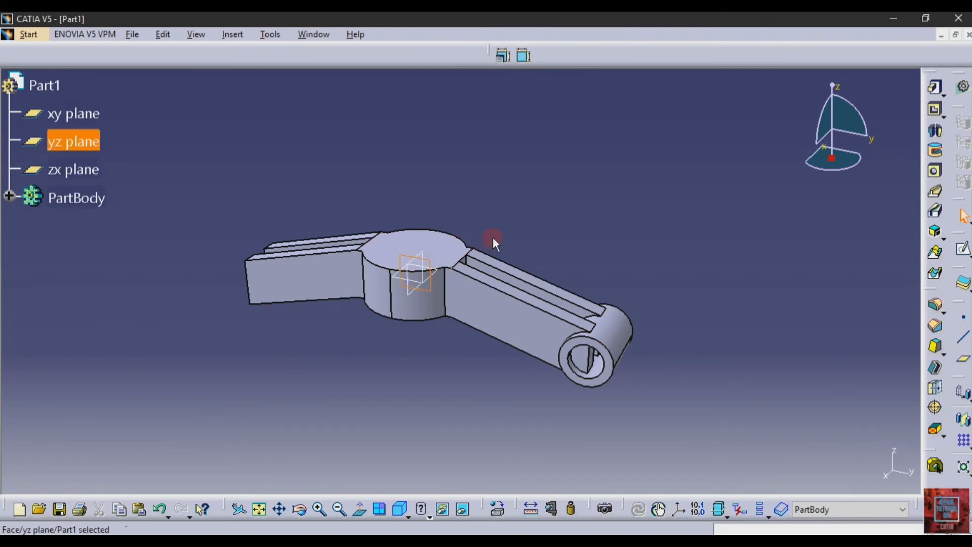
pyautogui.click(963, 248)
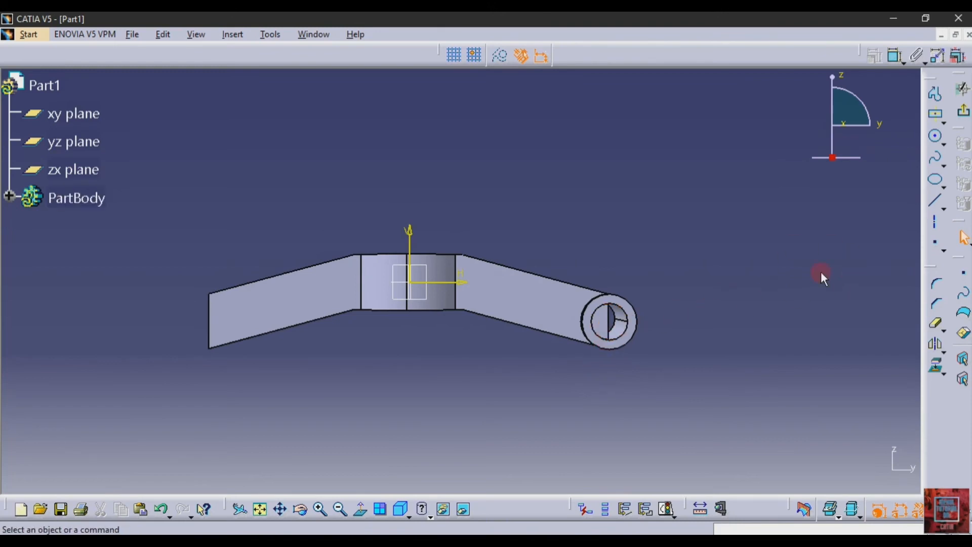
pyautogui.click(938, 361)
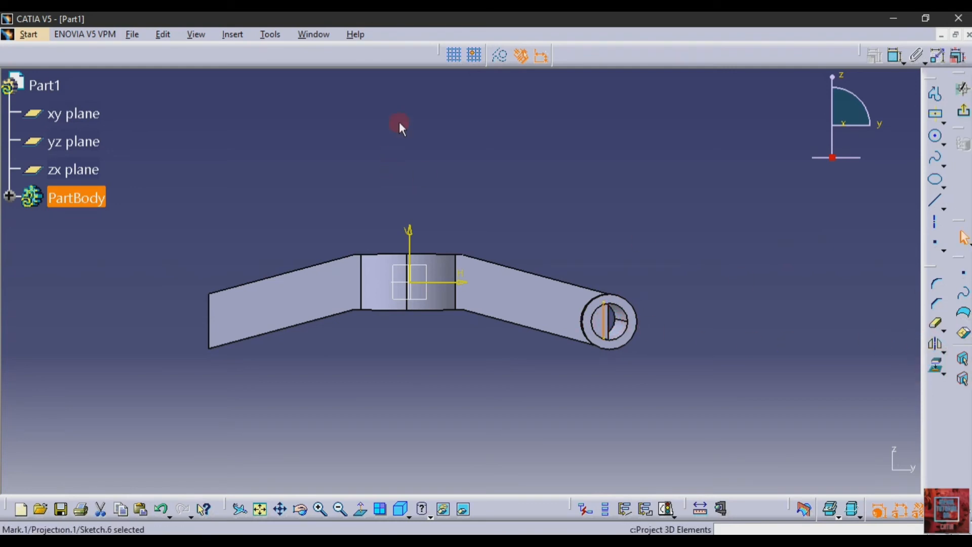
pyautogui.click(500, 56)
pyautogui.click(625, 180)
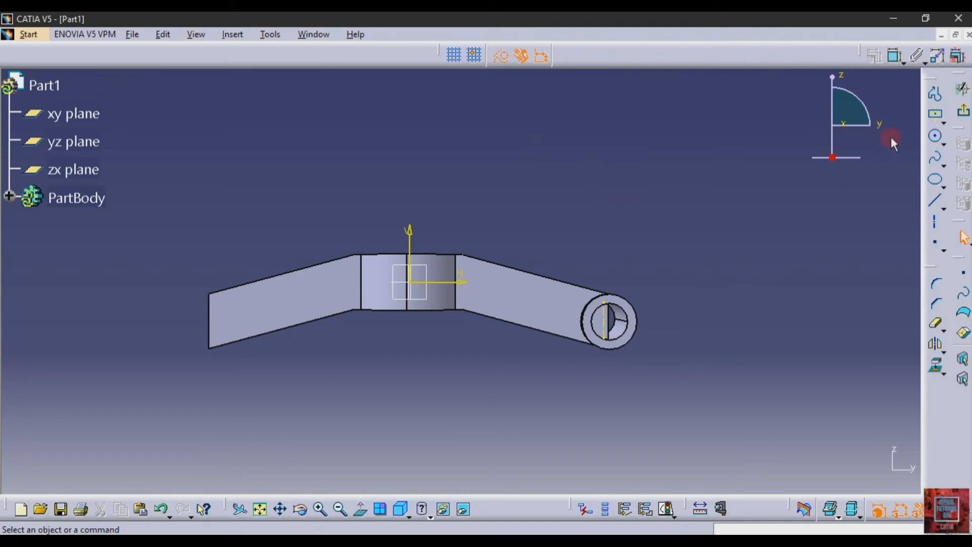
# Step: Draw a circle centred on the right arm's eye with a 20 mm diameter
pyautogui.click(935, 141)
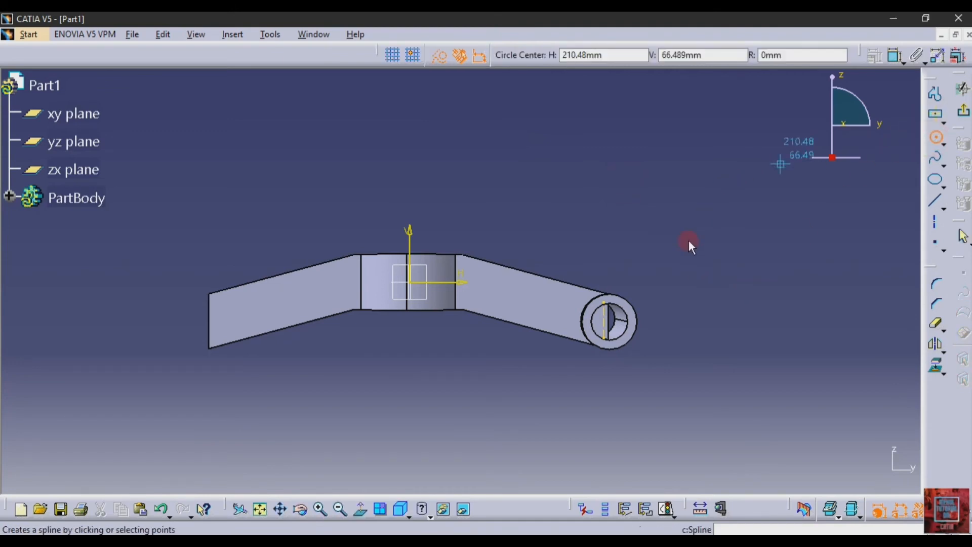
pyautogui.click(607, 320)
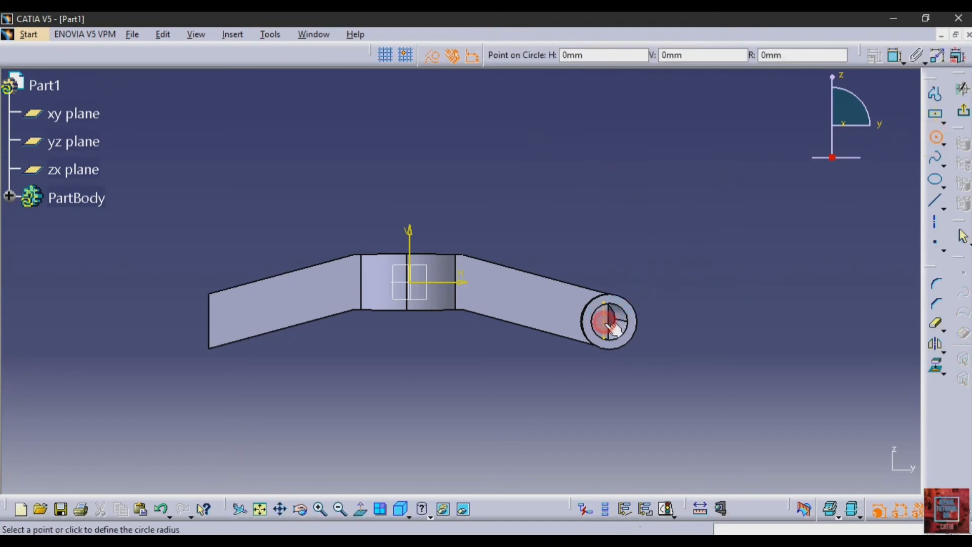
pyautogui.click(635, 348)
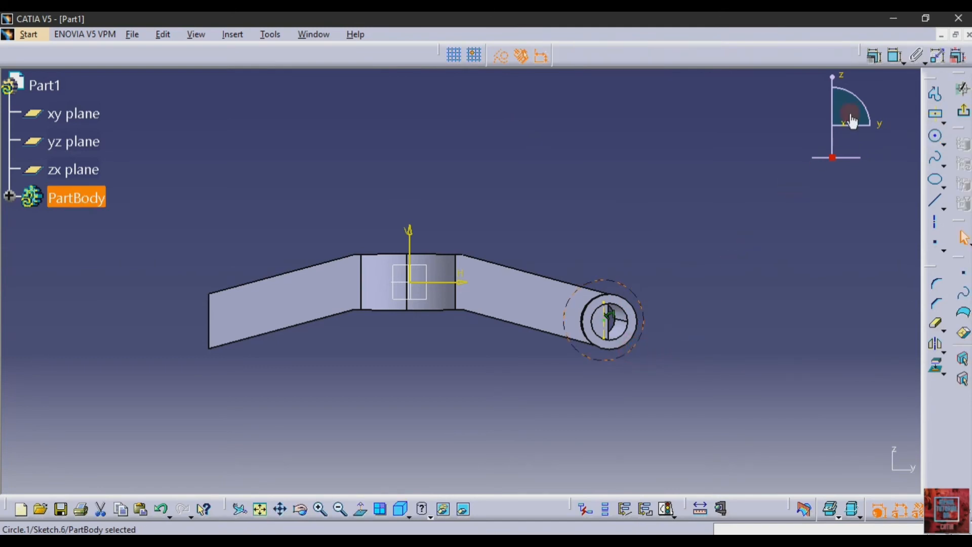
pyautogui.click(896, 56)
pyautogui.click(678, 214)
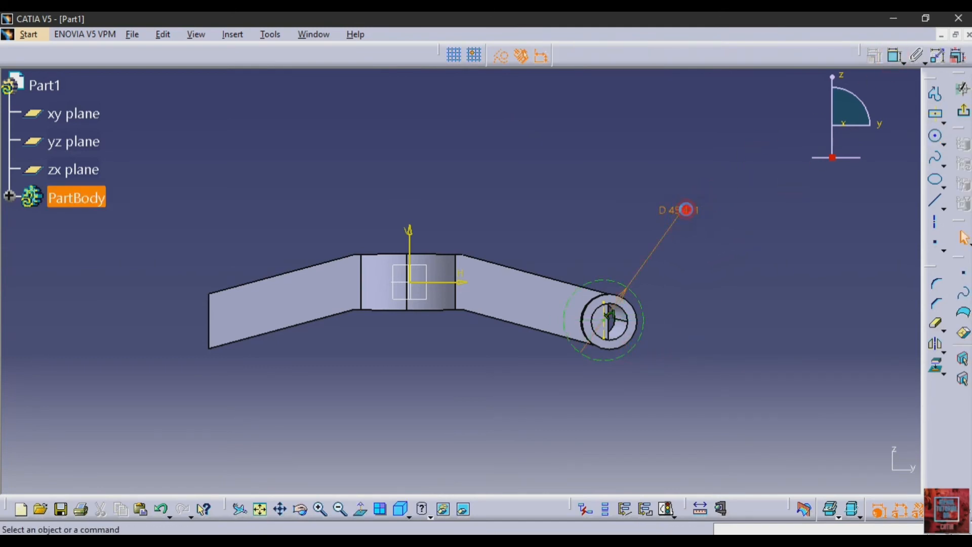
pyautogui.doubleClick(685, 210)
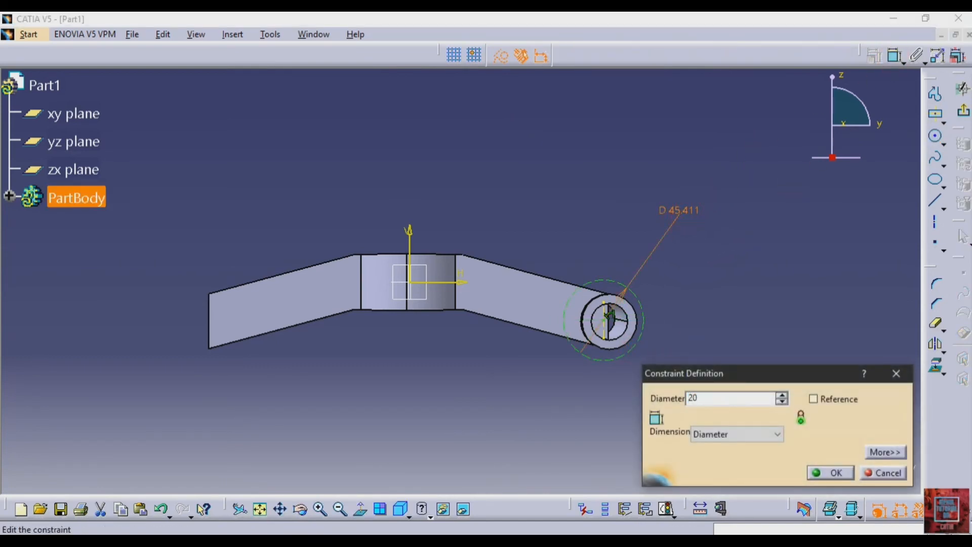
pyautogui.press('Return')
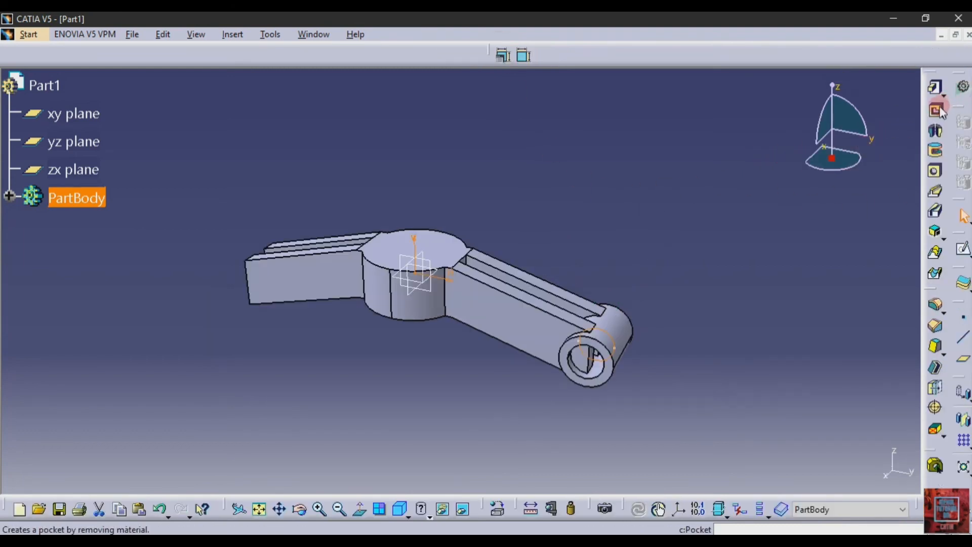
# Step: Cut Sketch.6 as a 50 mm mirrored-extent pocket through the right arm's eye
pyautogui.click(937, 110)
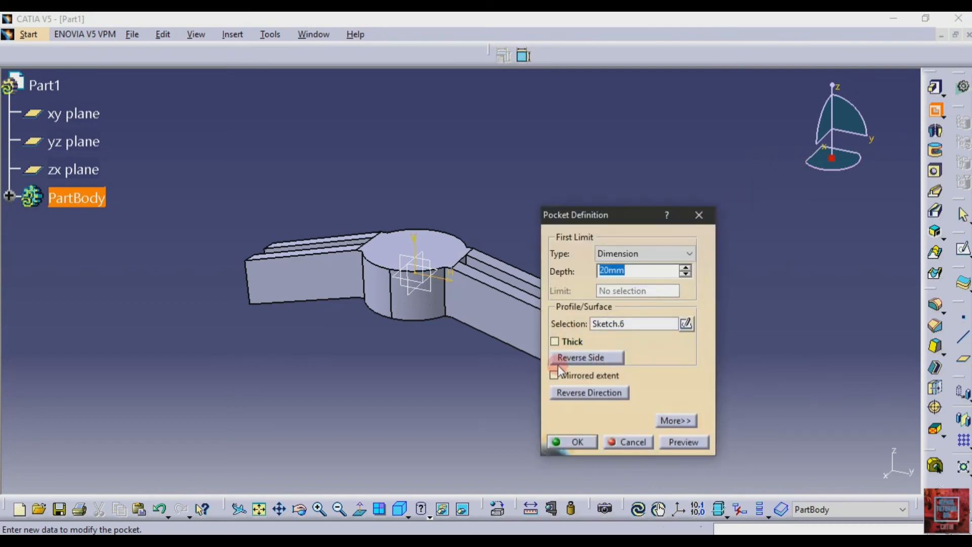
pyautogui.click(555, 374)
pyautogui.doubleClick(639, 272)
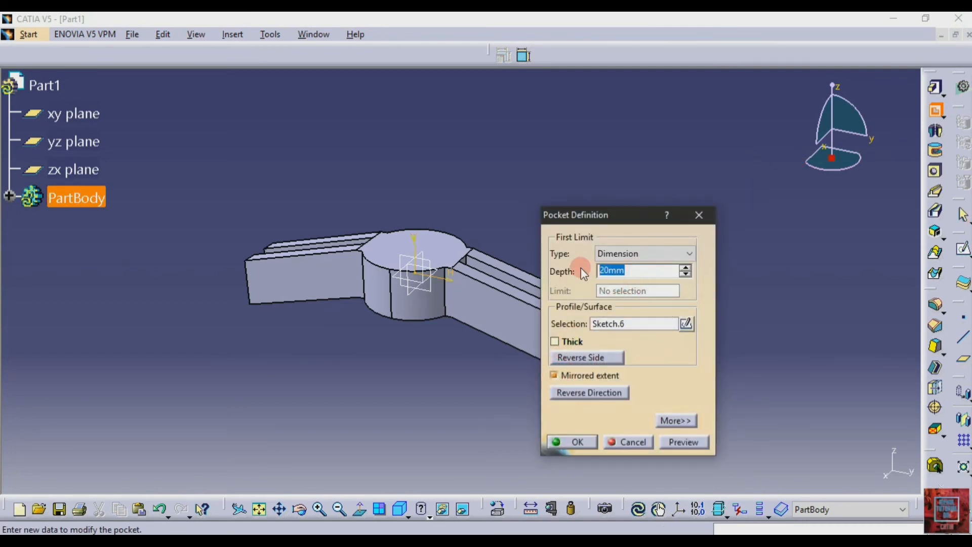
pyautogui.write('50')
pyautogui.click(681, 442)
pyautogui.click(577, 442)
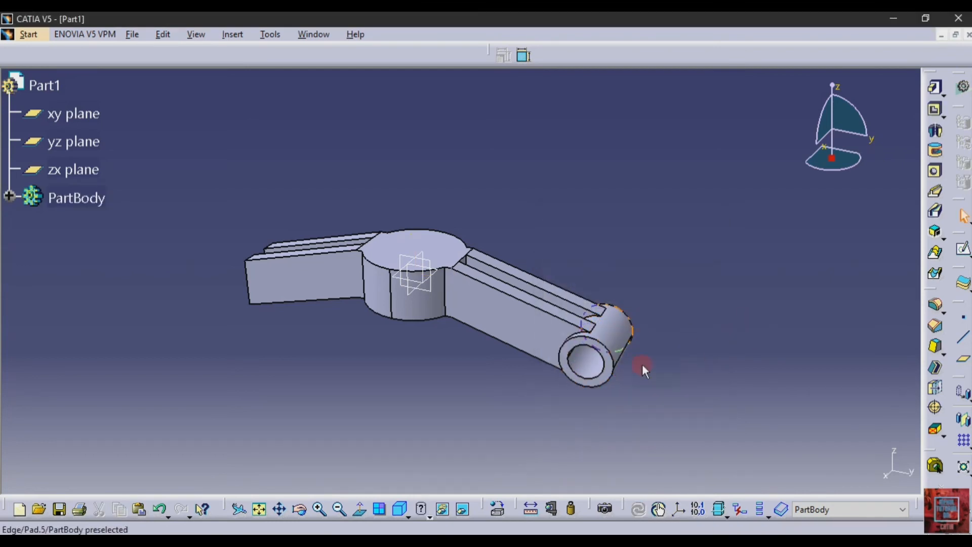
pyautogui.click(617, 336)
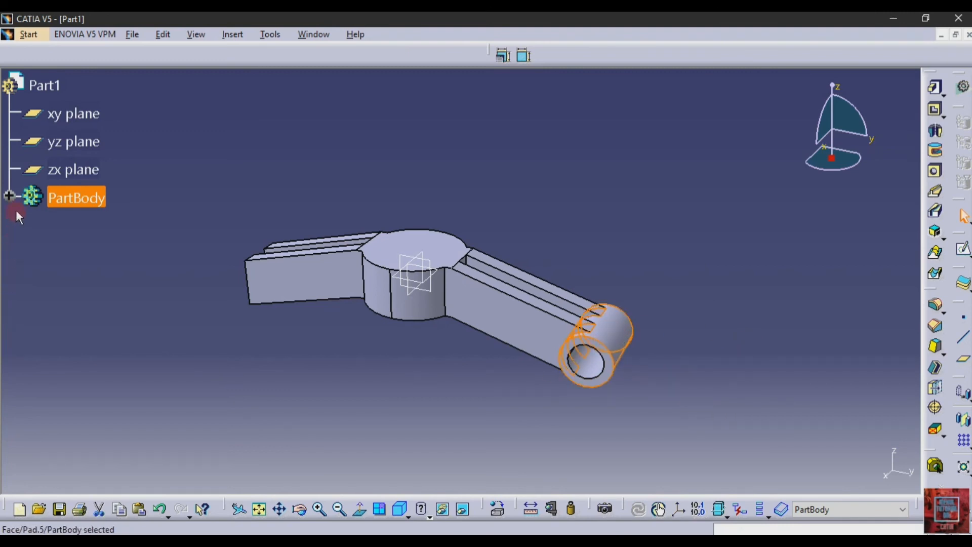
# Step: Mirror the right arm's bored eye across the zx plane onto the left arm
pyautogui.click(961, 418)
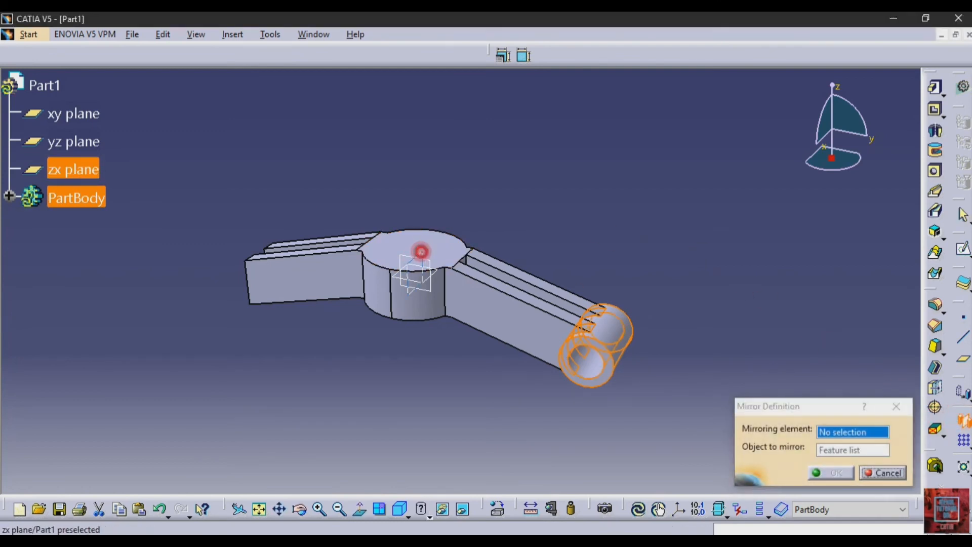
pyautogui.click(425, 256)
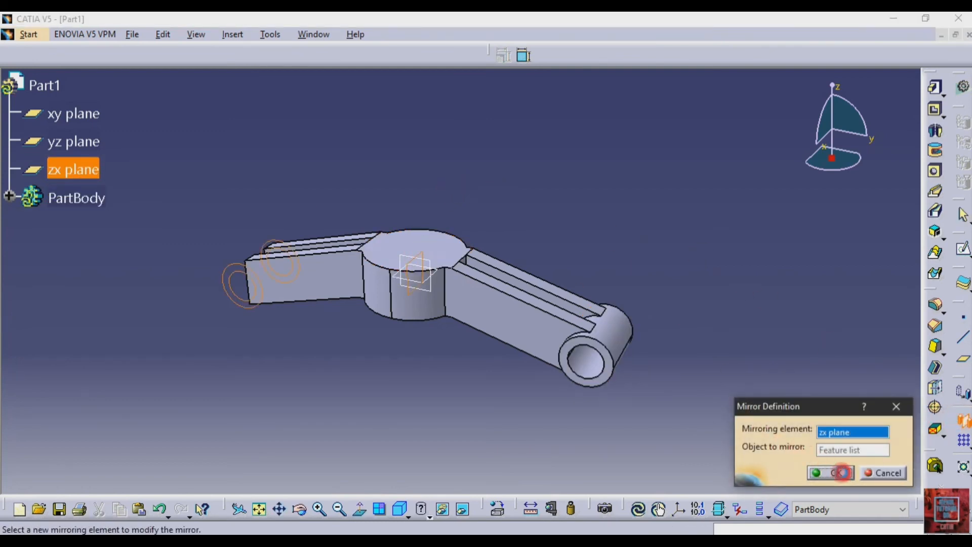
pyautogui.click(842, 473)
pyautogui.click(770, 287)
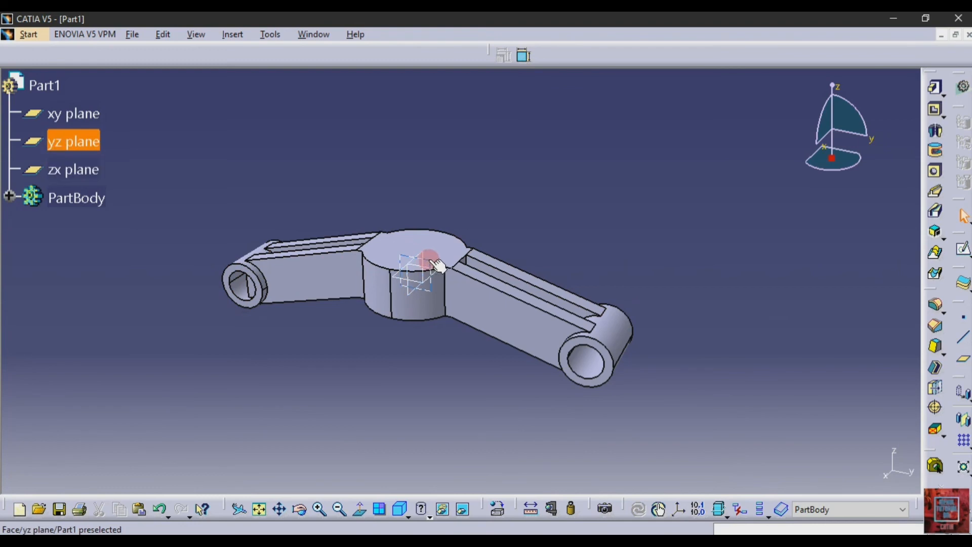
# Step: Mirror Pocket.3, the eye bore, across the zx plane to create Mirror.4 on the left eye
pyautogui.click(9, 196)
pyautogui.scroll(-1, 114, 334)
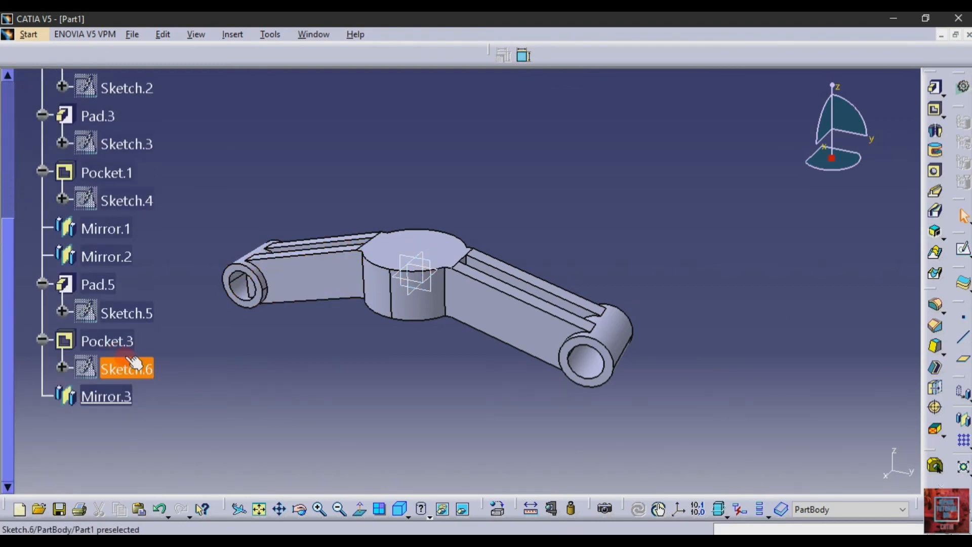
pyautogui.click(108, 335)
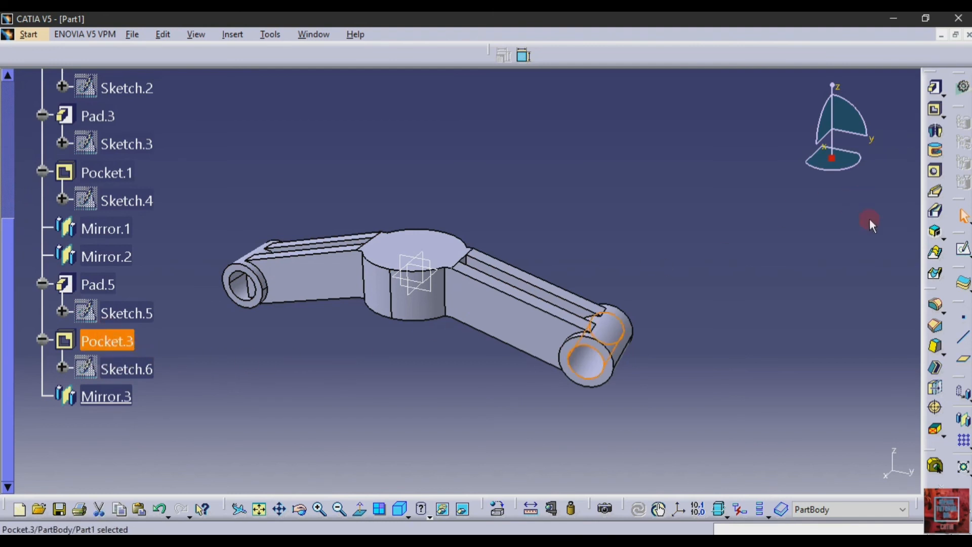
pyautogui.click(960, 398)
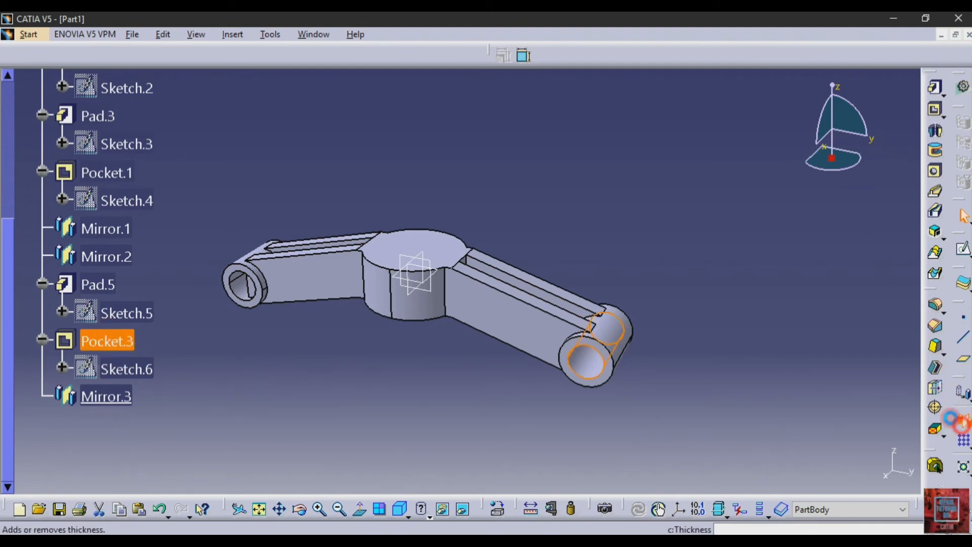
pyautogui.click(424, 252)
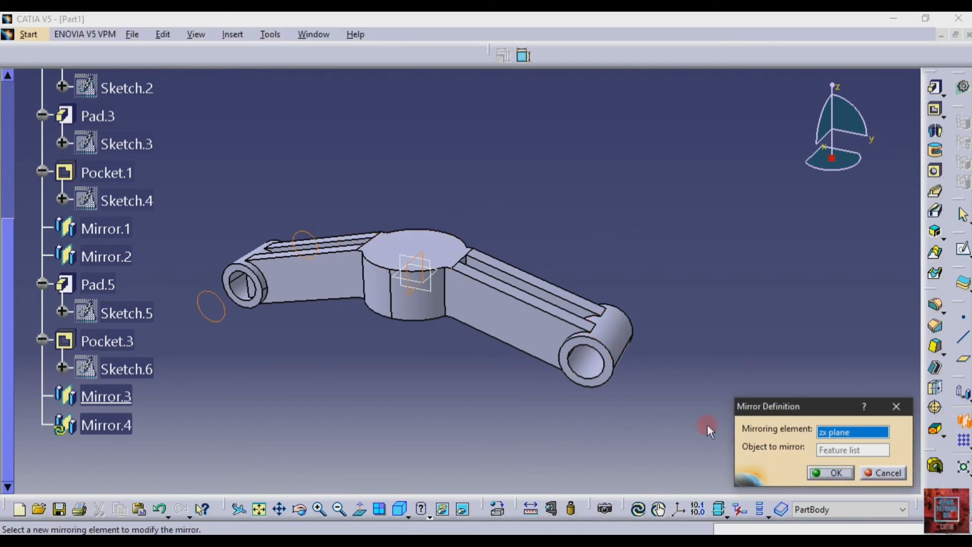
pyautogui.click(832, 473)
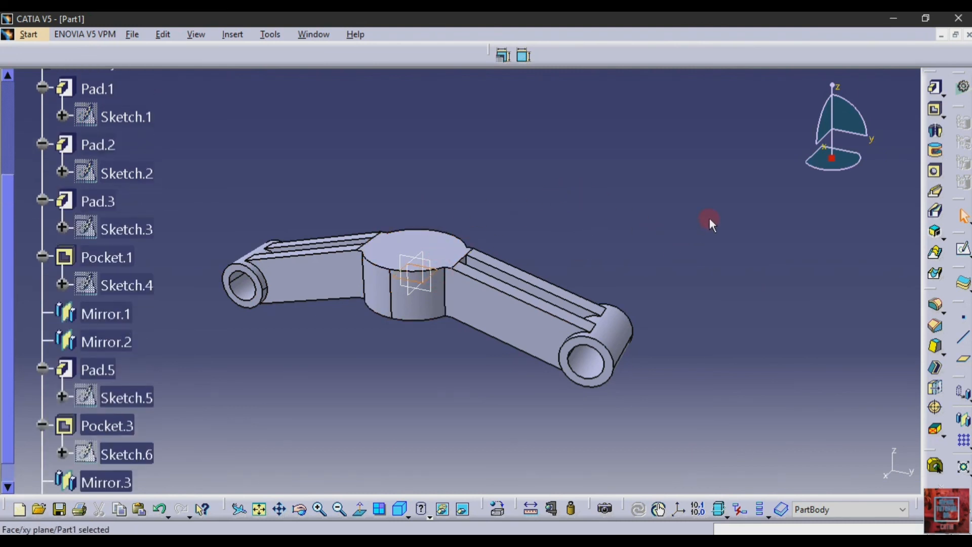
# Step: Start a sketch on the xy plane and draw a circle centred at the hub origin
pyautogui.click(963, 249)
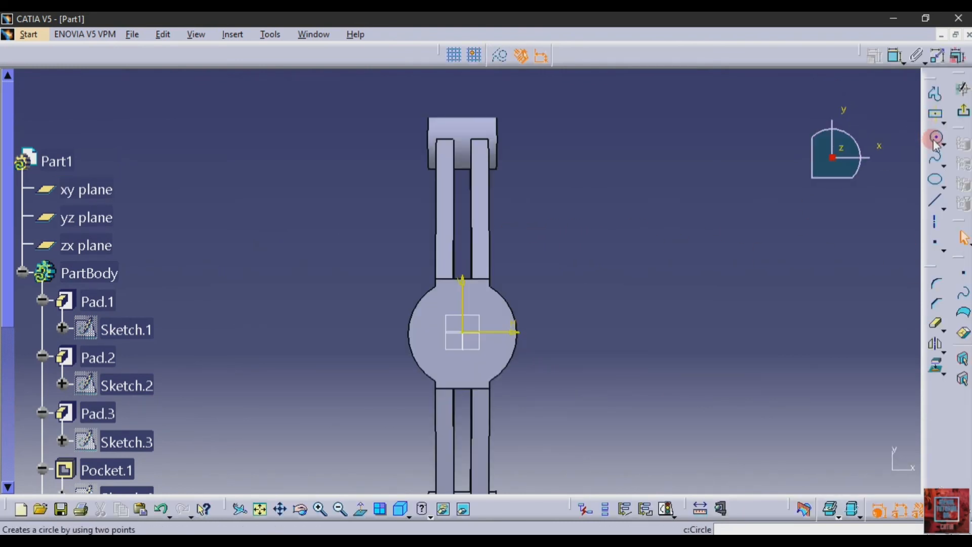
pyautogui.click(934, 139)
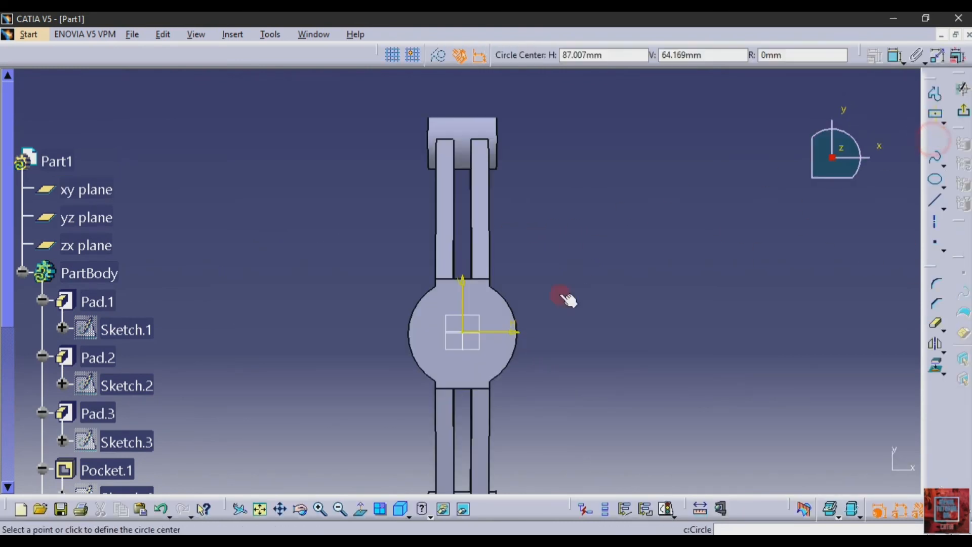
pyautogui.click(464, 334)
pyautogui.click(491, 363)
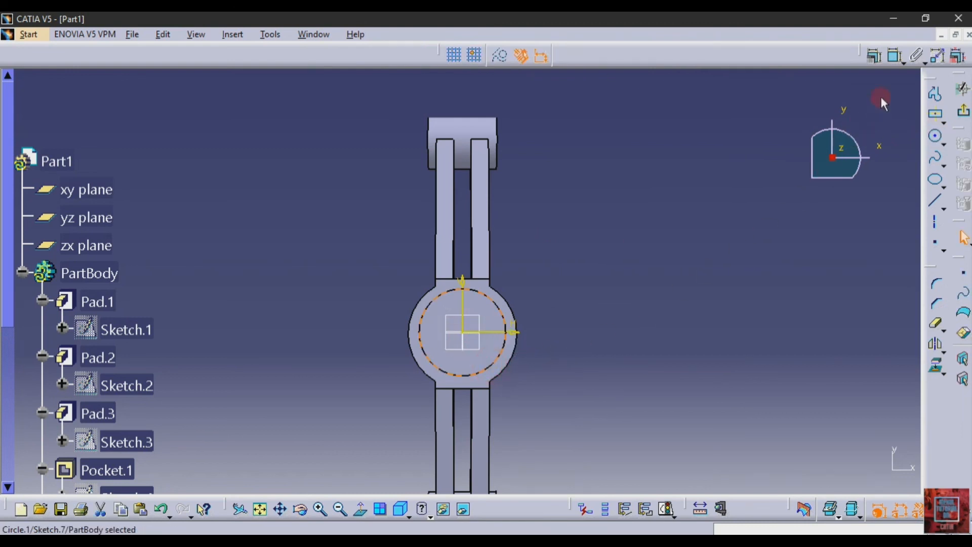
# Step: Constrain the circle's diameter to 50 mm and exit back to the part
pyautogui.click(894, 55)
pyautogui.click(592, 310)
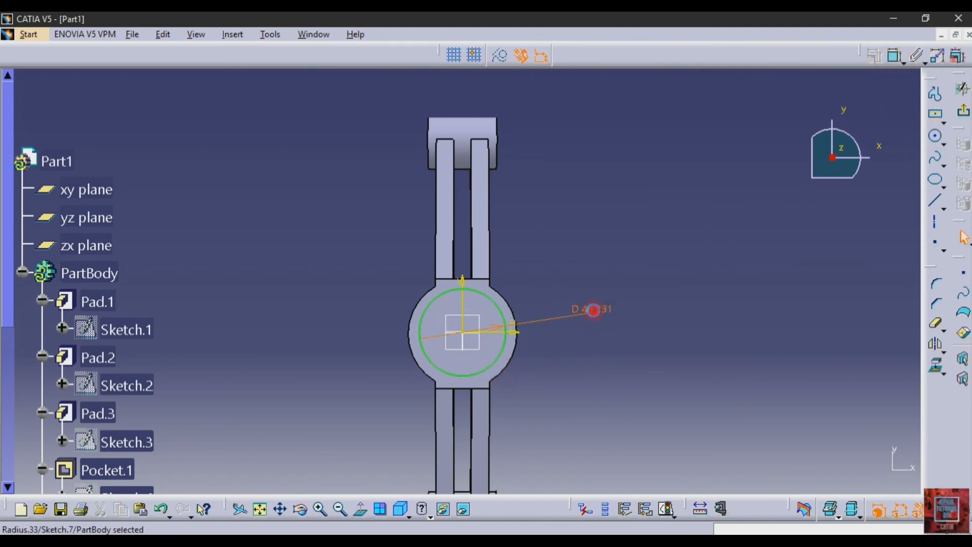
pyautogui.doubleClick(593, 310)
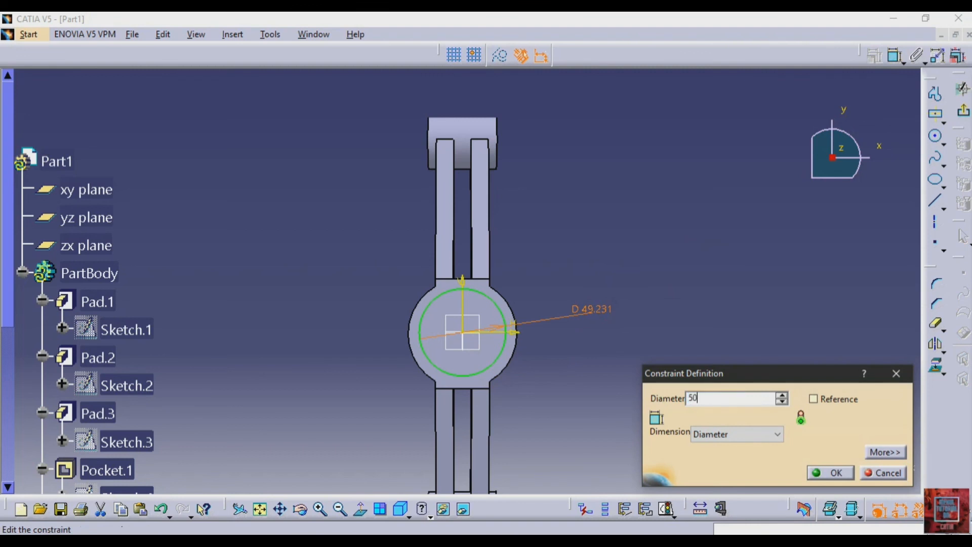
pyautogui.click(820, 472)
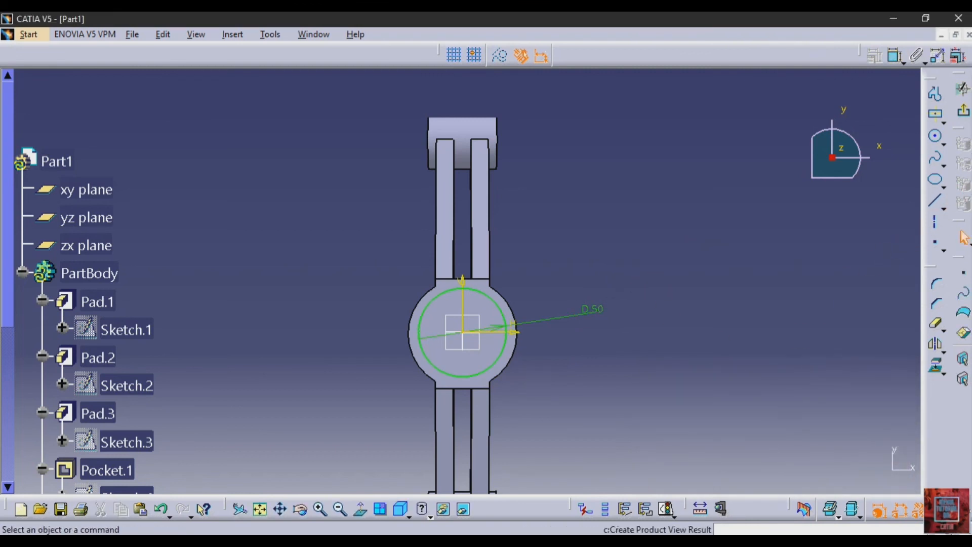
pyautogui.click(963, 110)
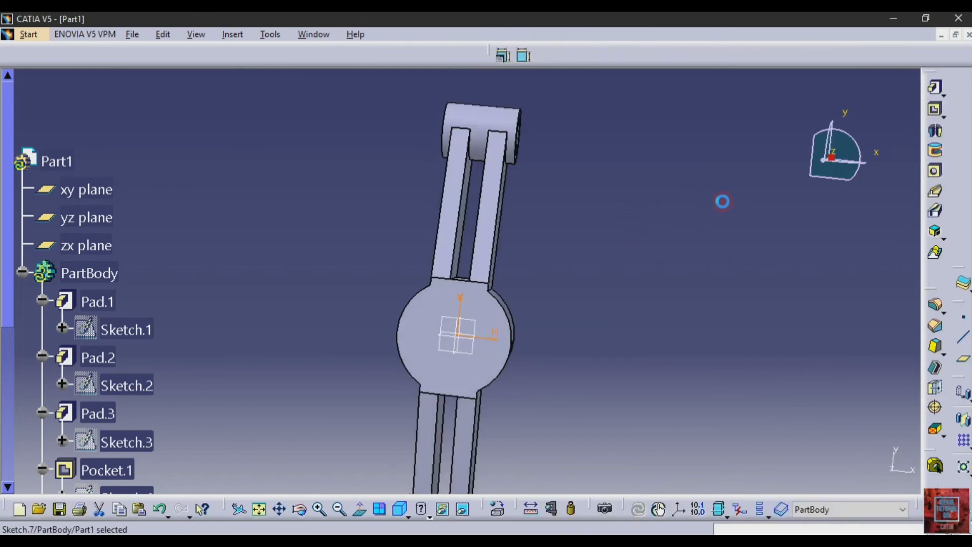
# Step: Pocket Sketch.7 with a 50 mm mirrored extent through the hub, then collapse PartBody
pyautogui.click(935, 110)
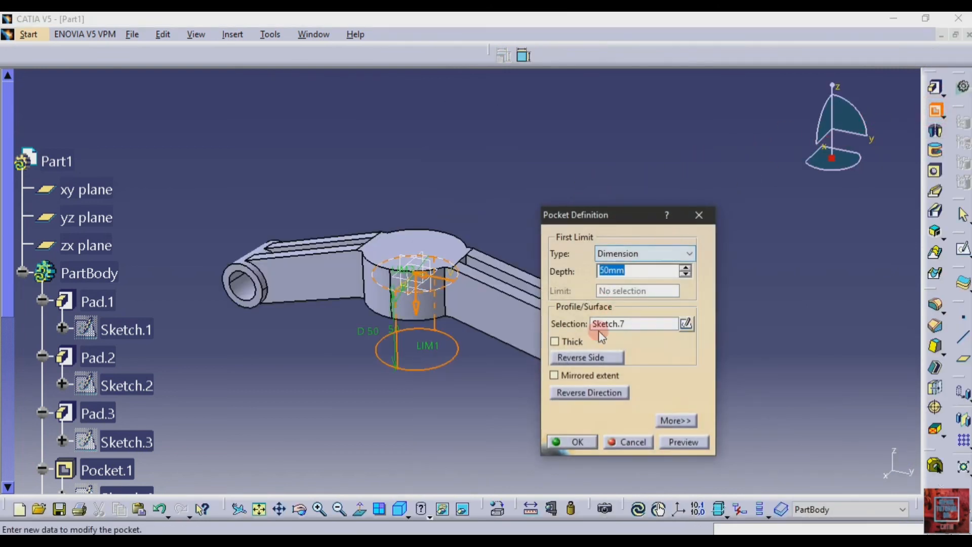
pyautogui.click(571, 376)
pyautogui.click(689, 442)
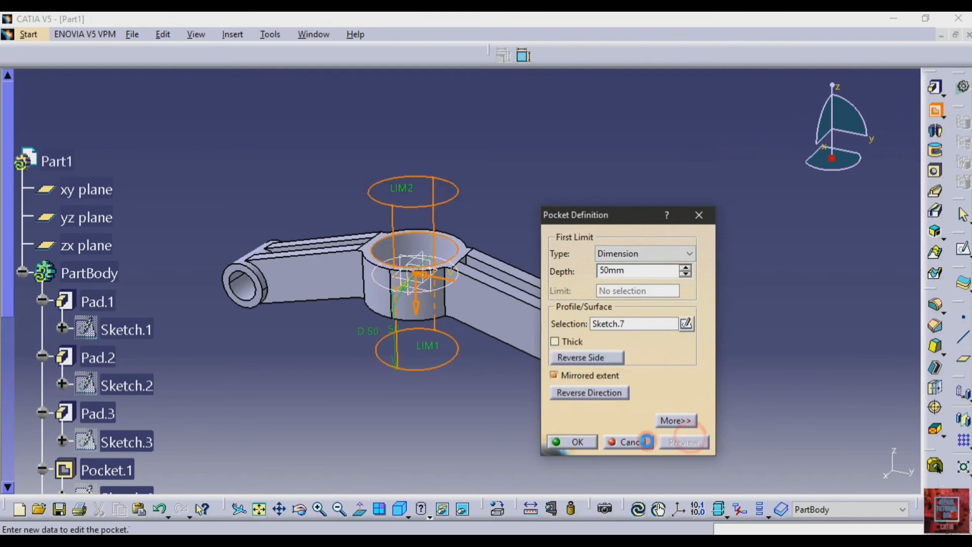
pyautogui.click(577, 442)
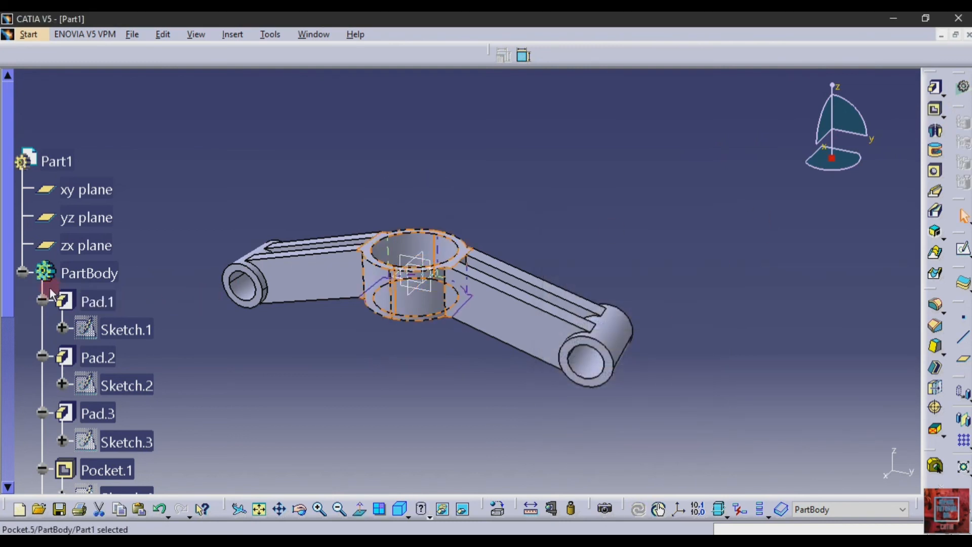
pyautogui.click(22, 274)
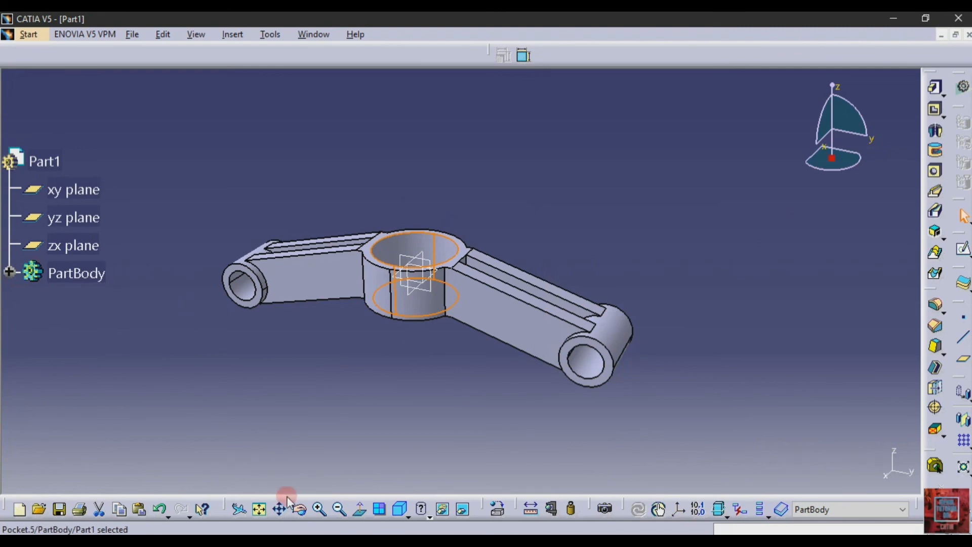
pyautogui.click(301, 507)
pyautogui.moveTo(403, 412); pyautogui.dragTo(329, 406)
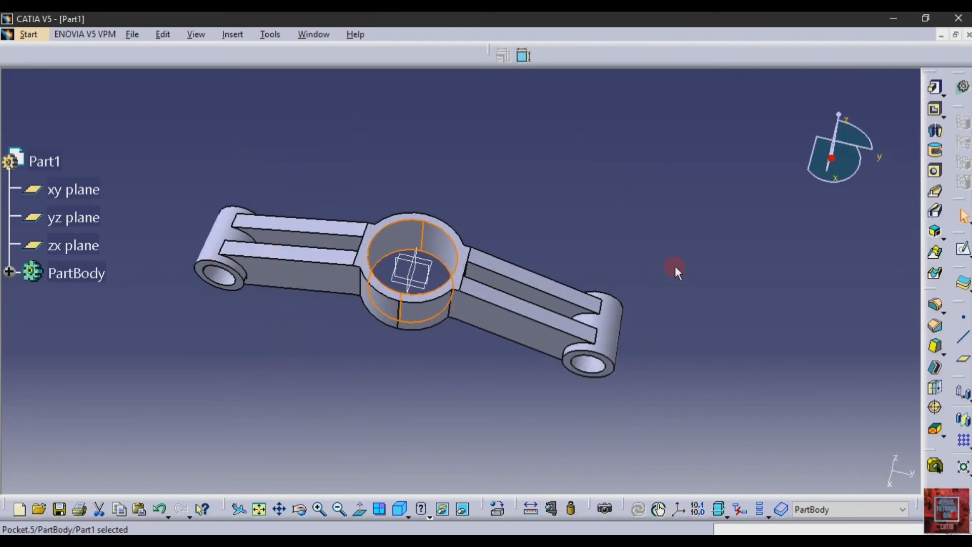